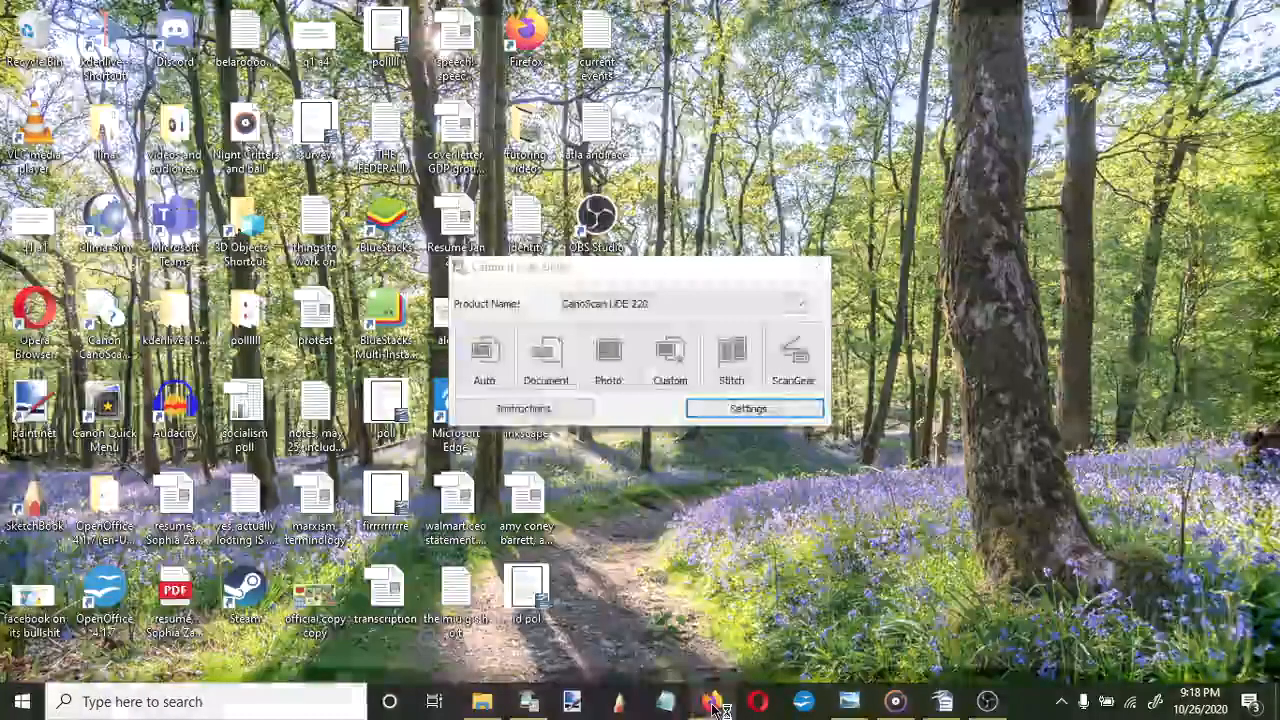
Open Firefox and search the web for "download paint.net"
left_click(714, 706)
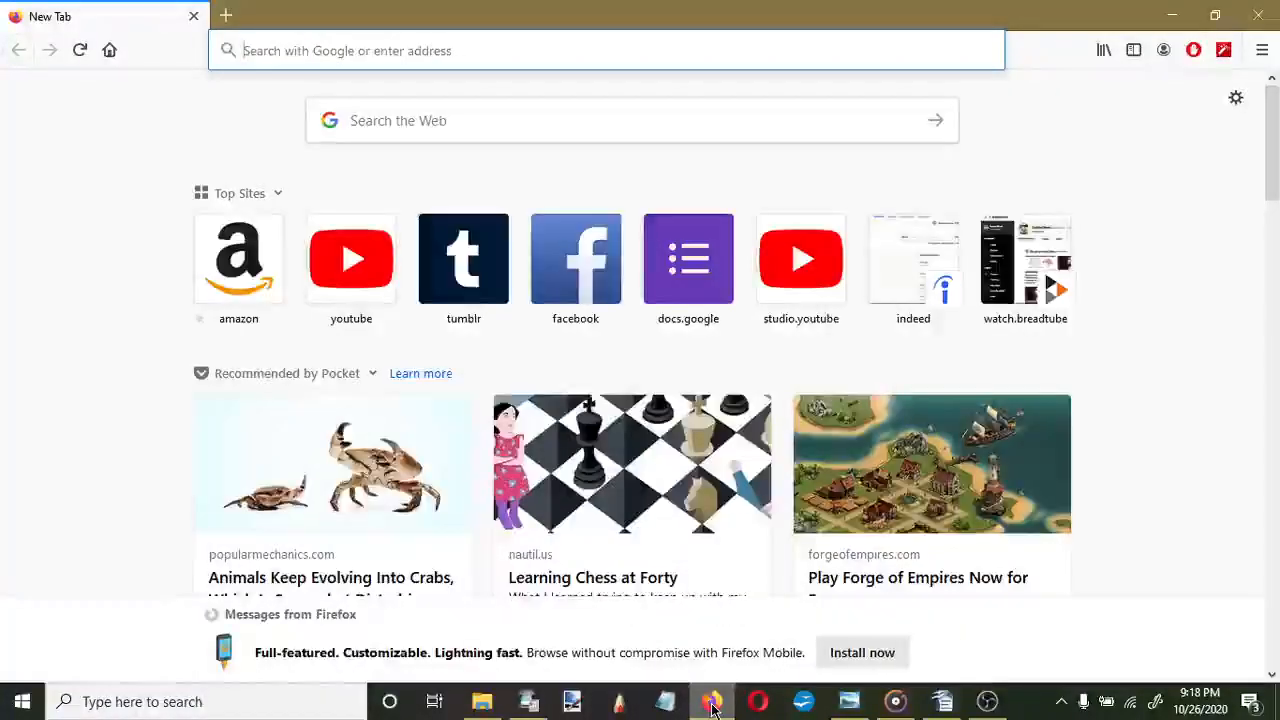
left_click(503, 45)
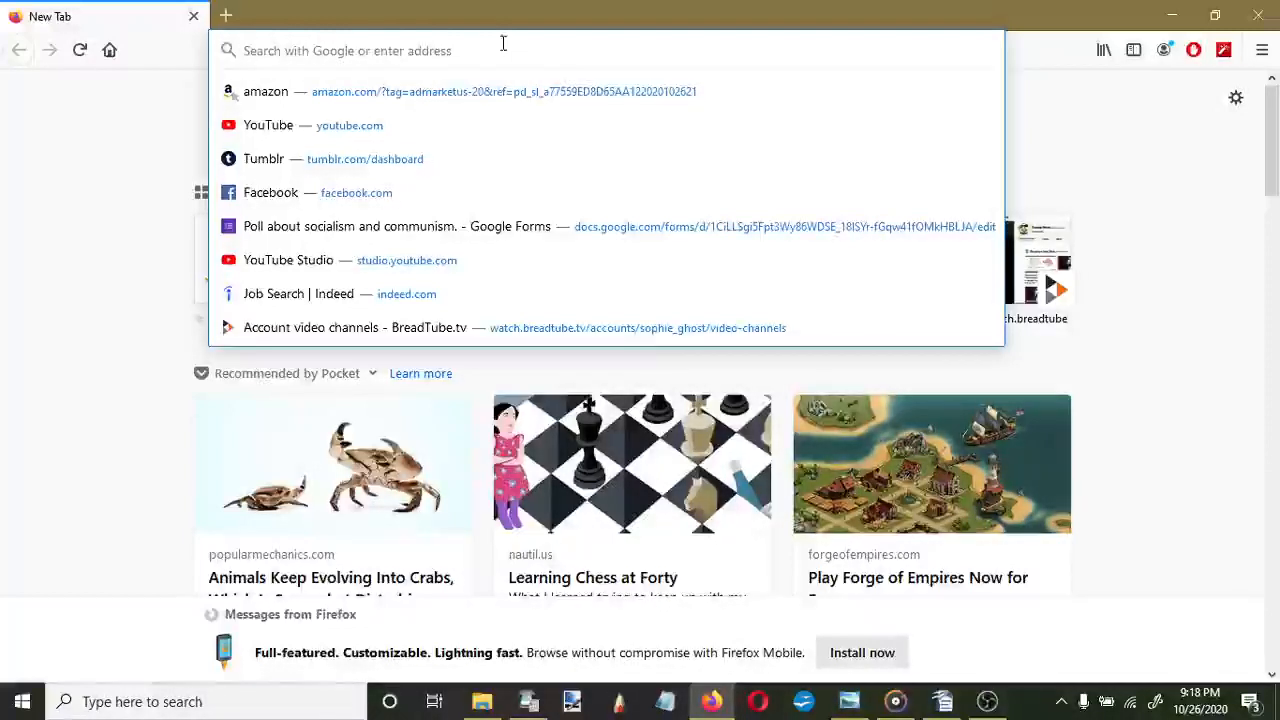
type("do")
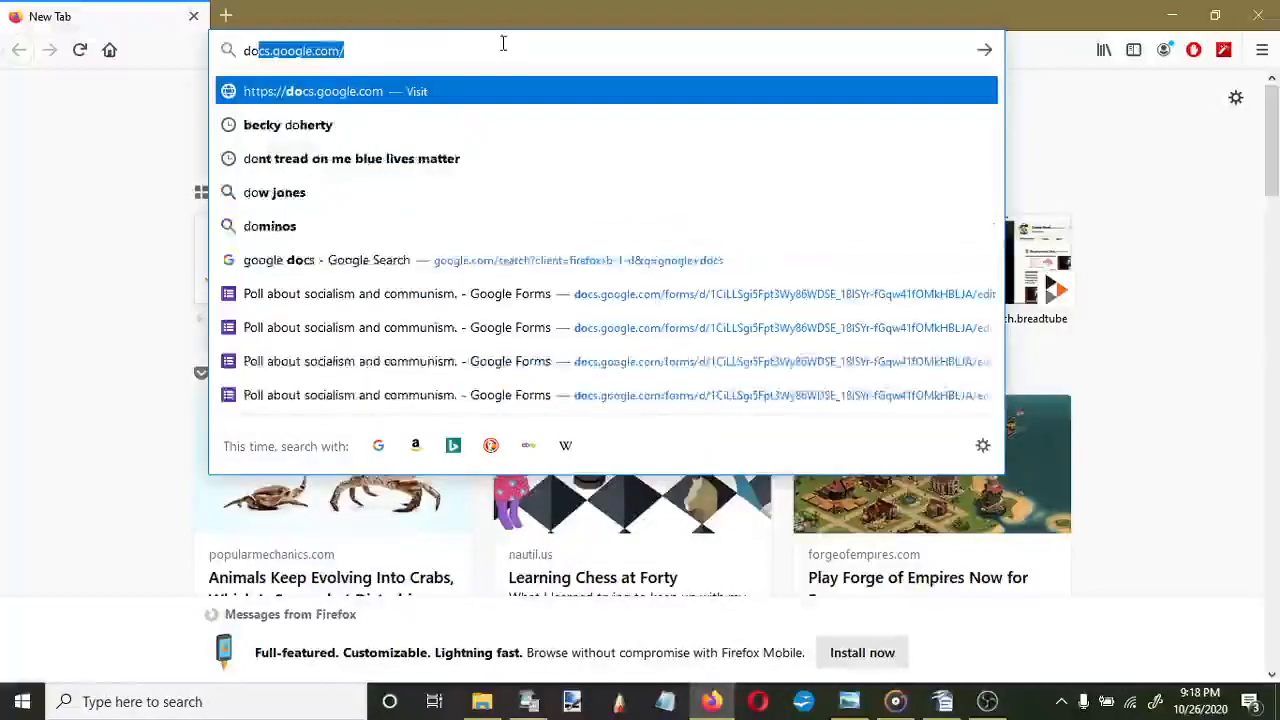
type("wnlo")
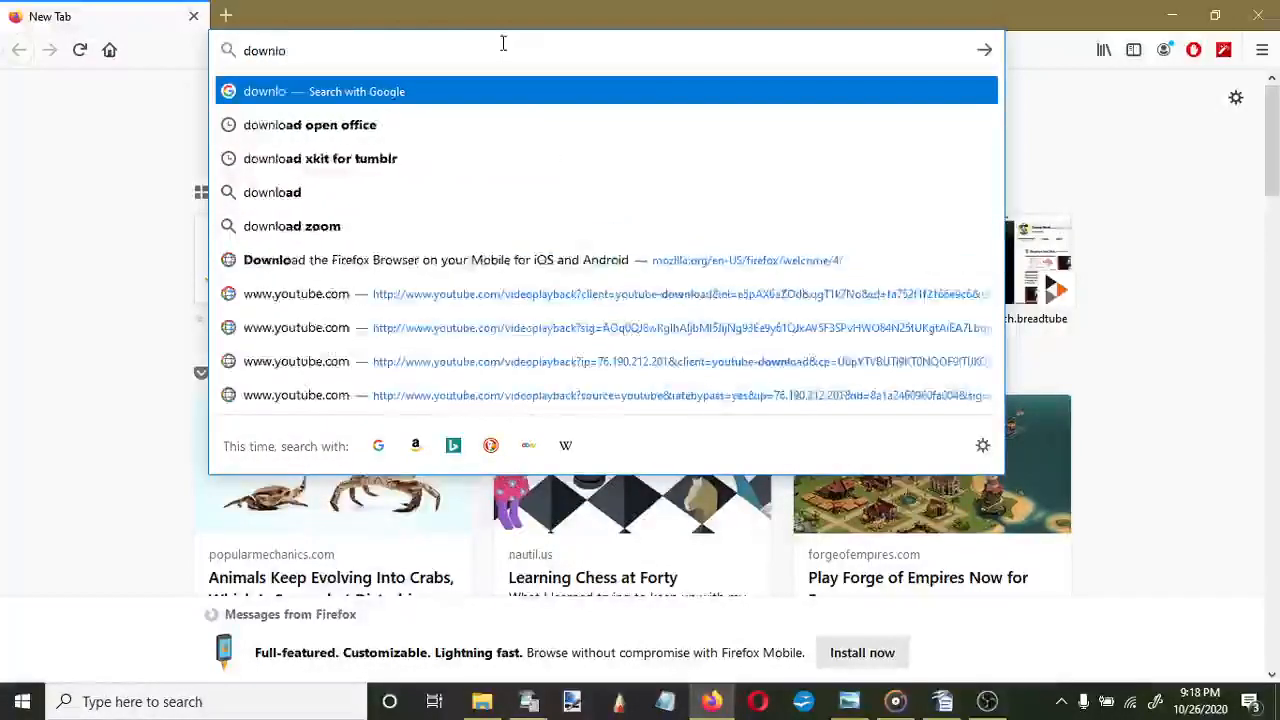
type("ad pai")
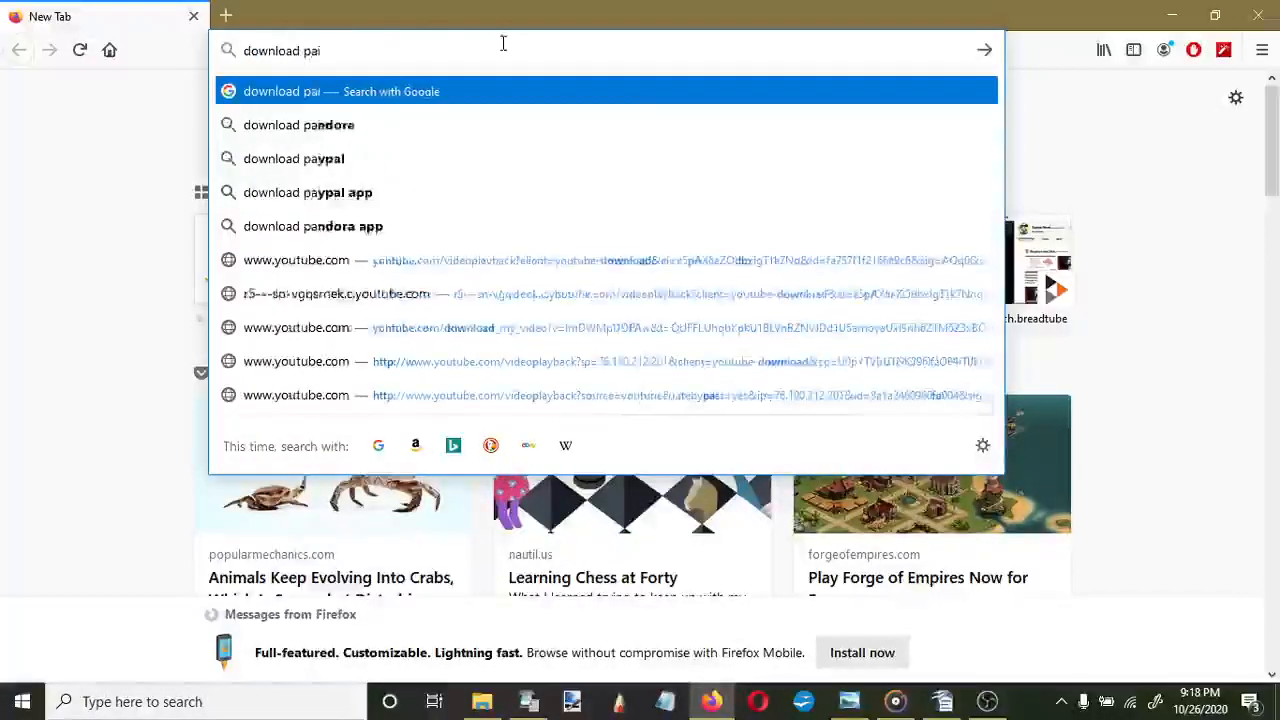
type("nt.net")
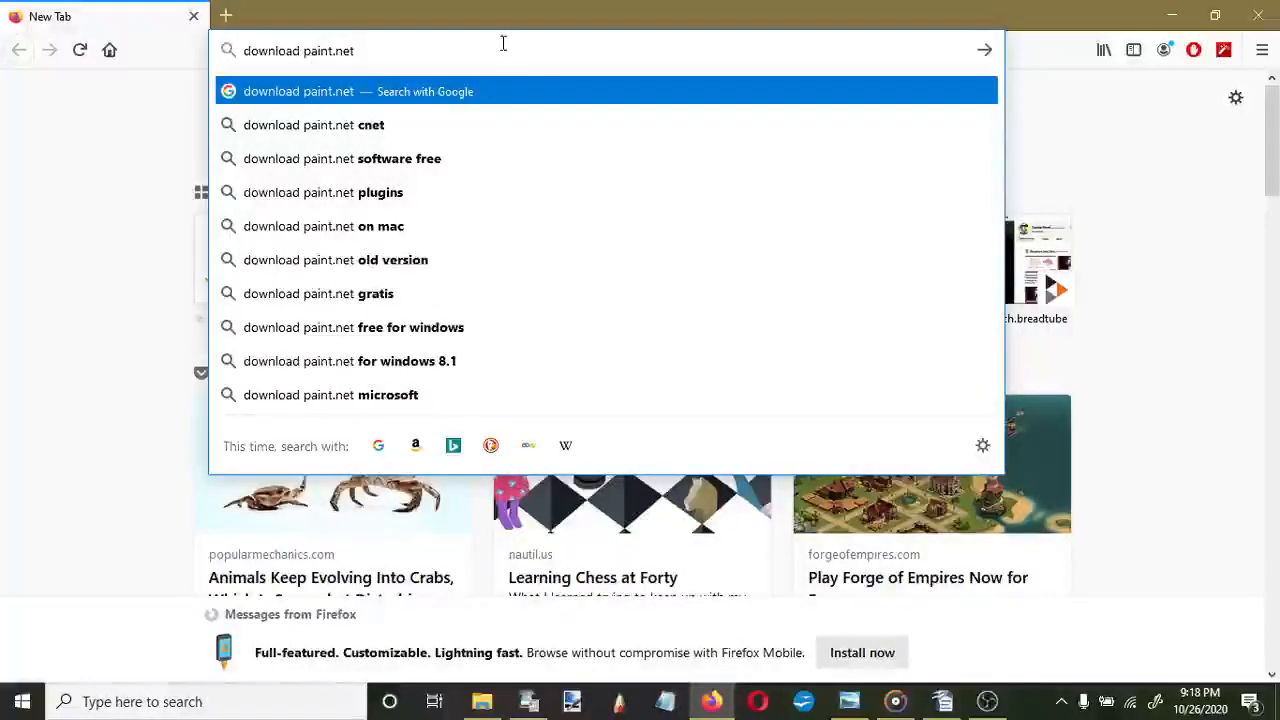
key("Return")
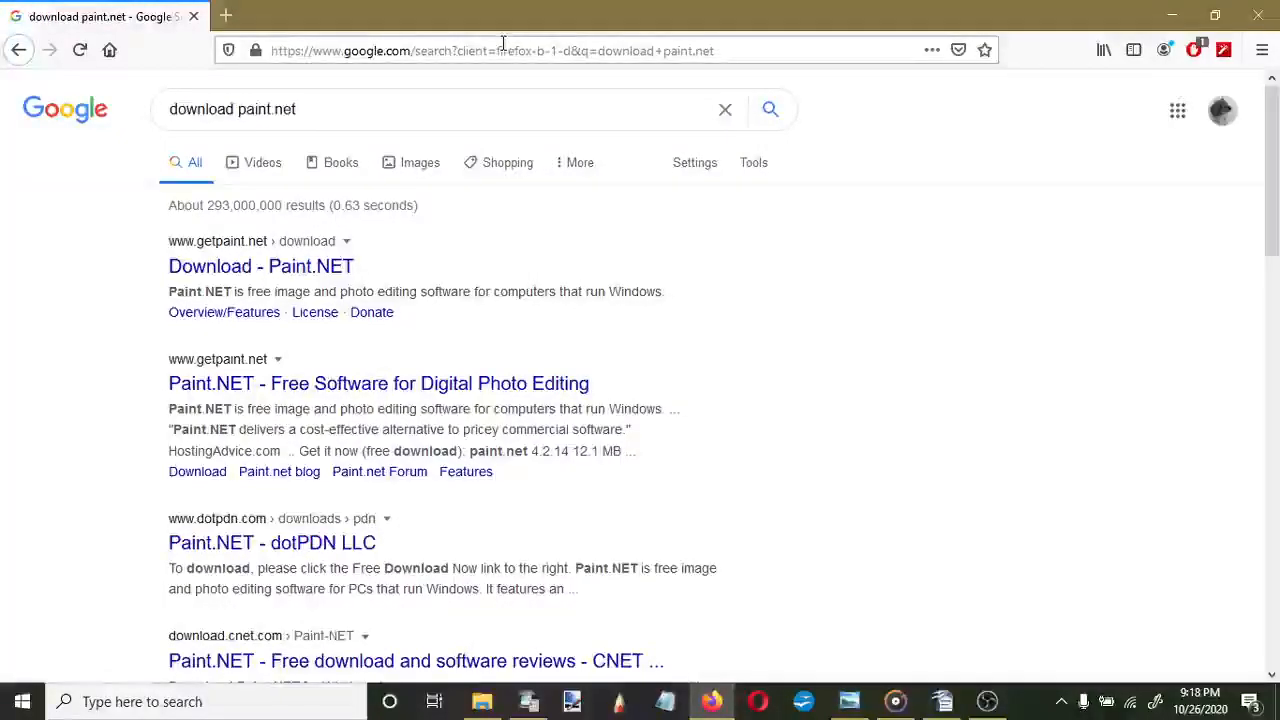
Open the getpaint.net download page from the results and review its system requirements and download options
left_click(306, 270)
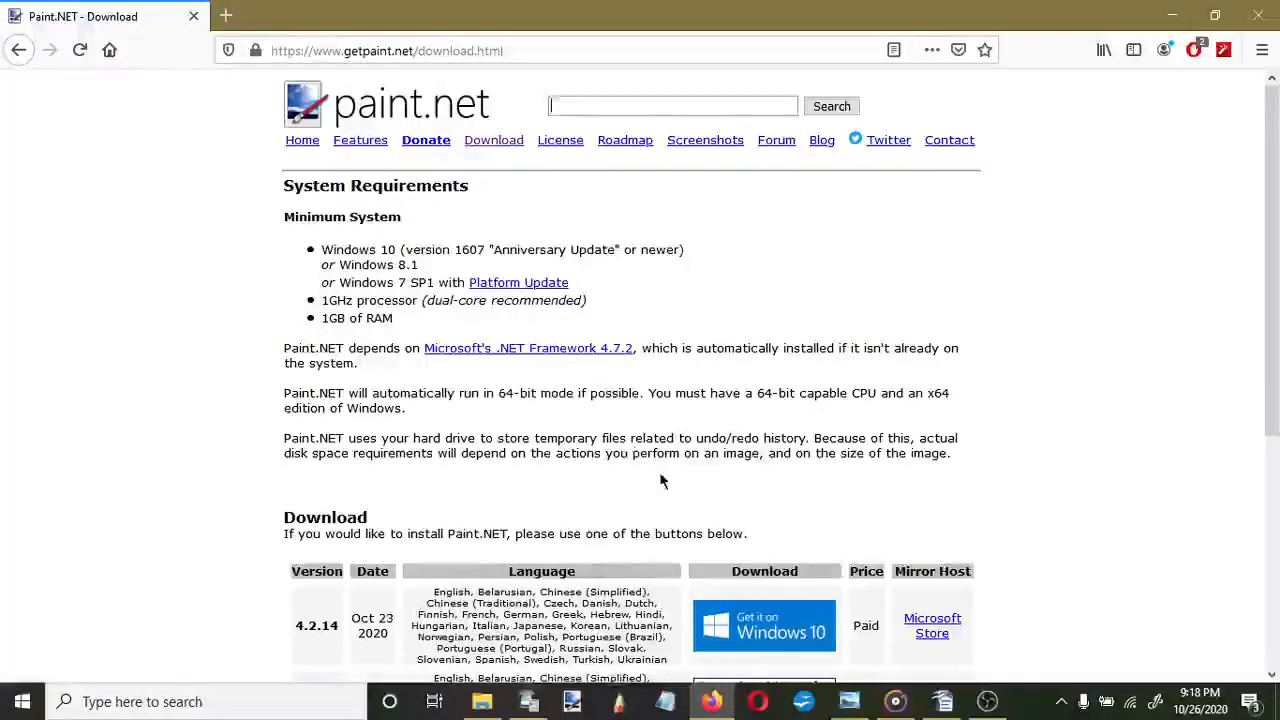
scroll(660, 481, "down", 5)
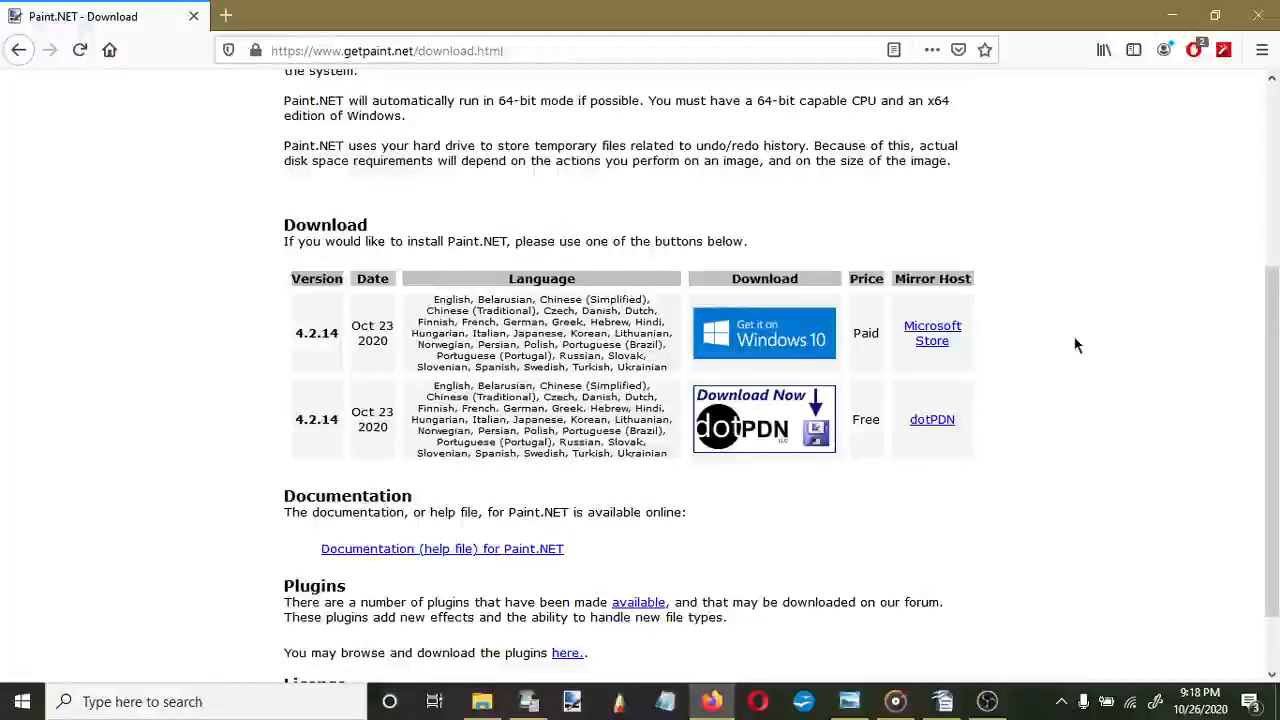
scroll(1076, 345, "up", 5)
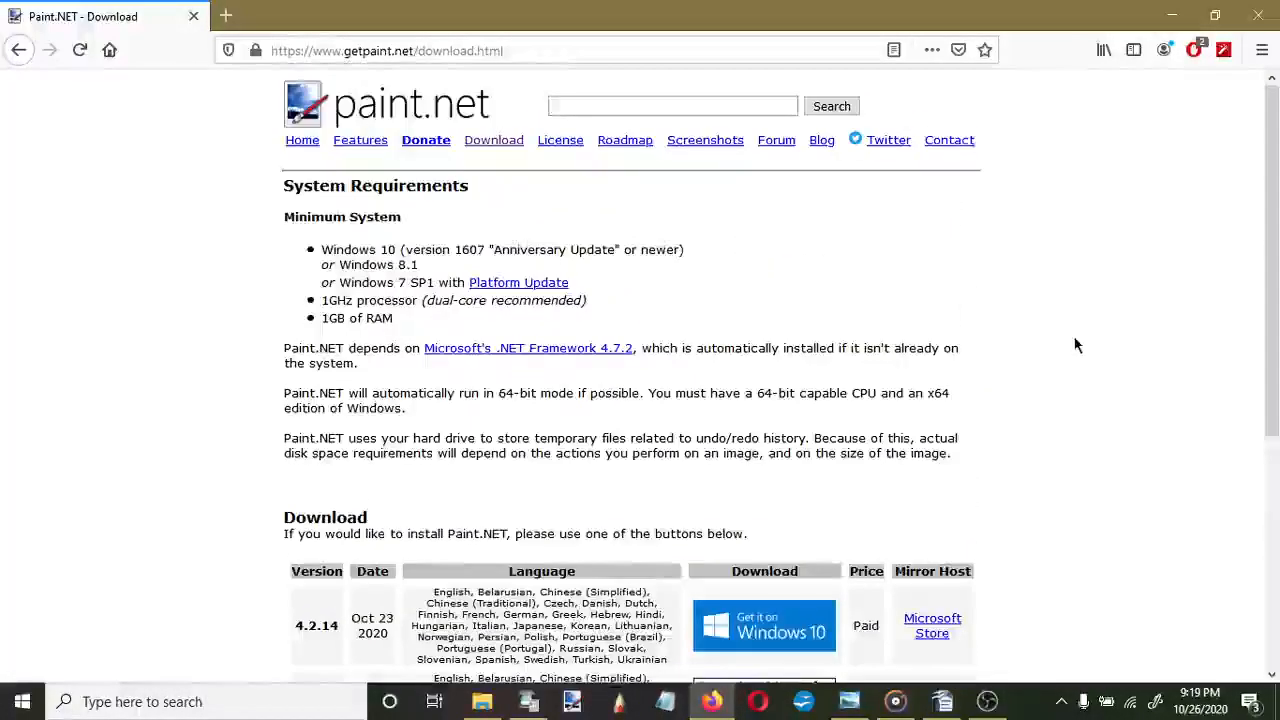
Switch to paint.net and make trial rectangular selections on the blank canvas, the first about 188 × 155 pixels
left_click(586, 700)
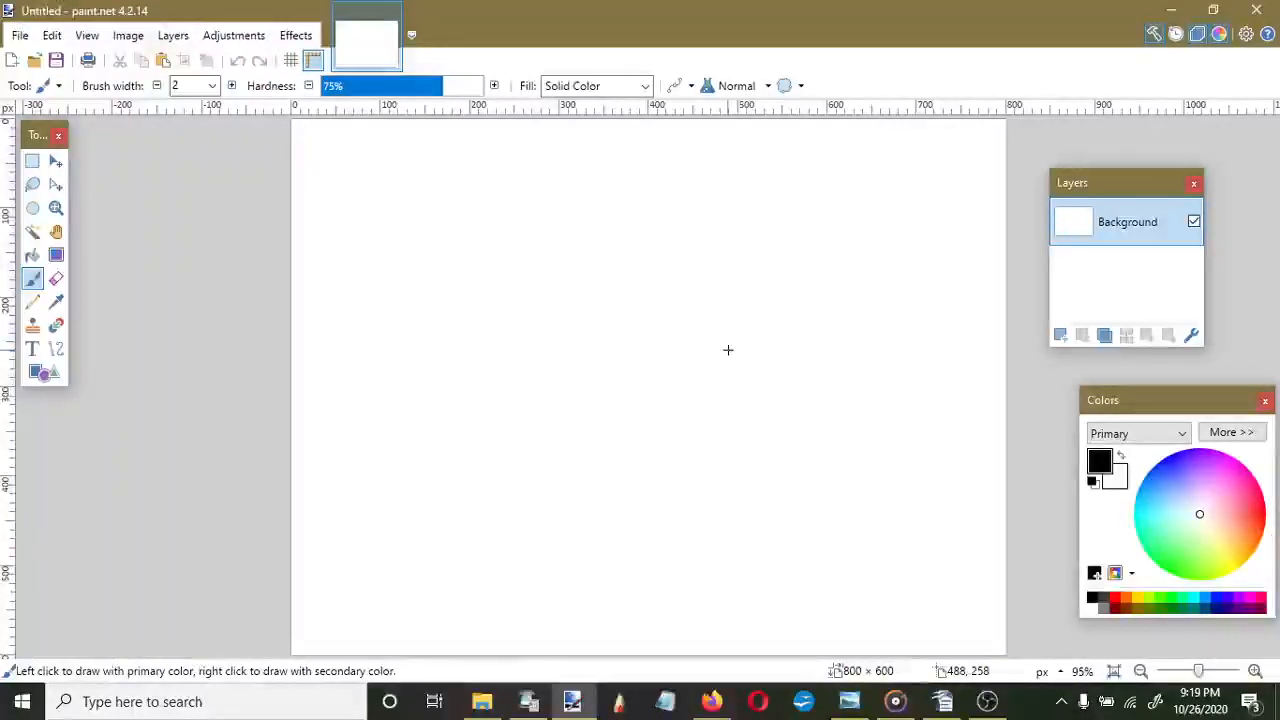
left_click(32, 161)
left_click_drag(370, 140, 519, 251)
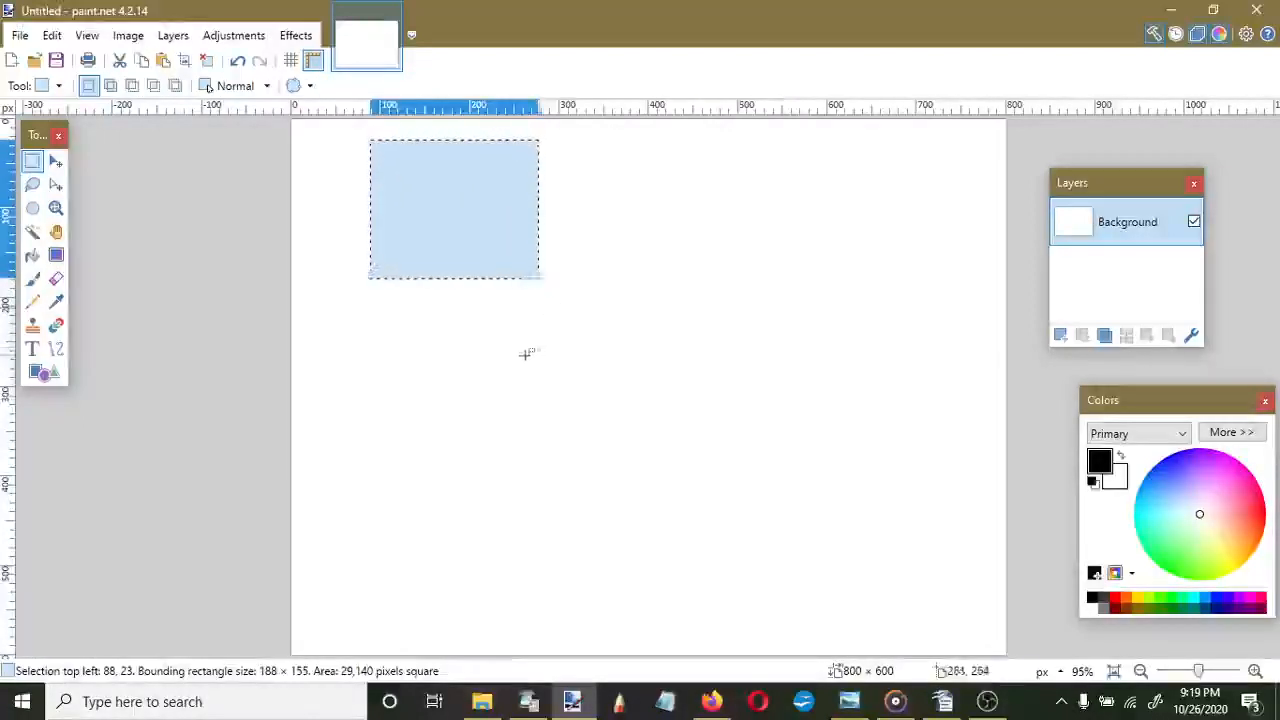
left_click_drag(322, 307, 632, 213)
left_click(656, 327)
Fill a curving freehand lasso selection of about 461 × 317 pixels with pink, and clear the selection
left_click(32, 184)
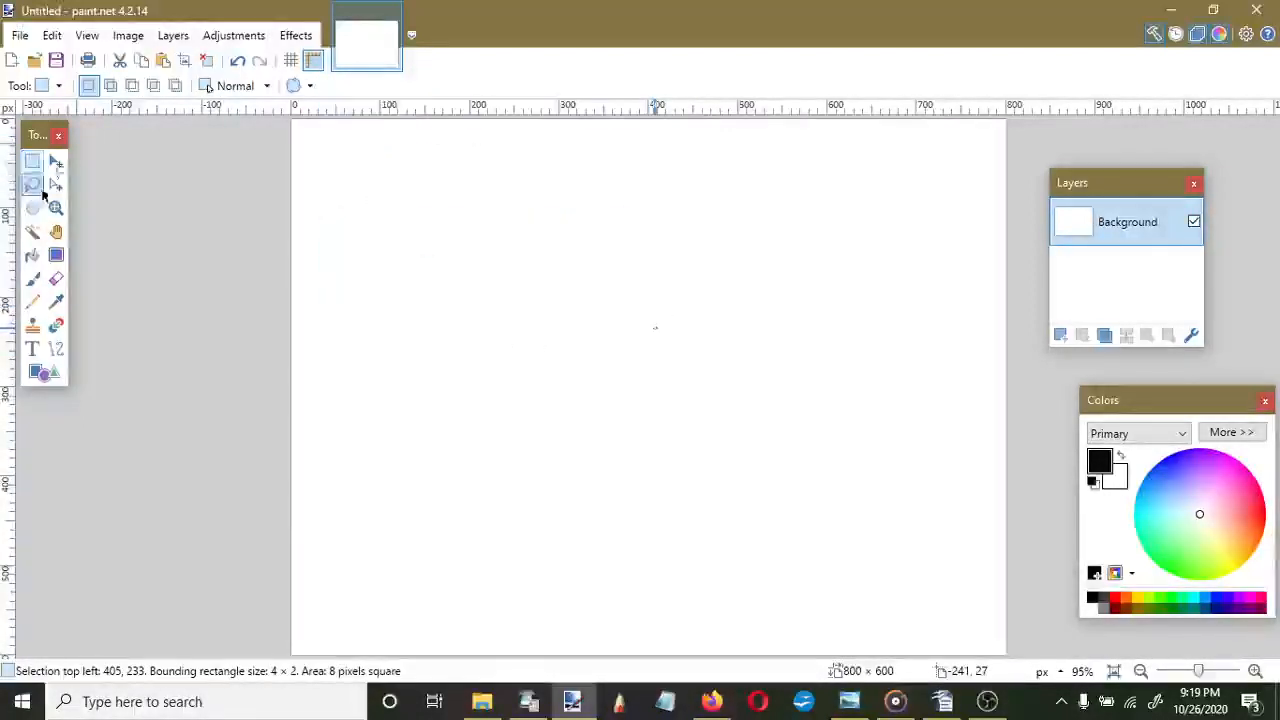
mouse_move(475, 255)
left_mouse_down()
mouse_move(626, 269)
mouse_move(659, 293)
mouse_move(588, 455)
mouse_move(460, 338)
mouse_move(698, 315)
mouse_move(774, 245)
mouse_move(771, 408)
mouse_move(835, 372)
mouse_move(838, 243)
mouse_move(871, 210)
left_mouse_up()
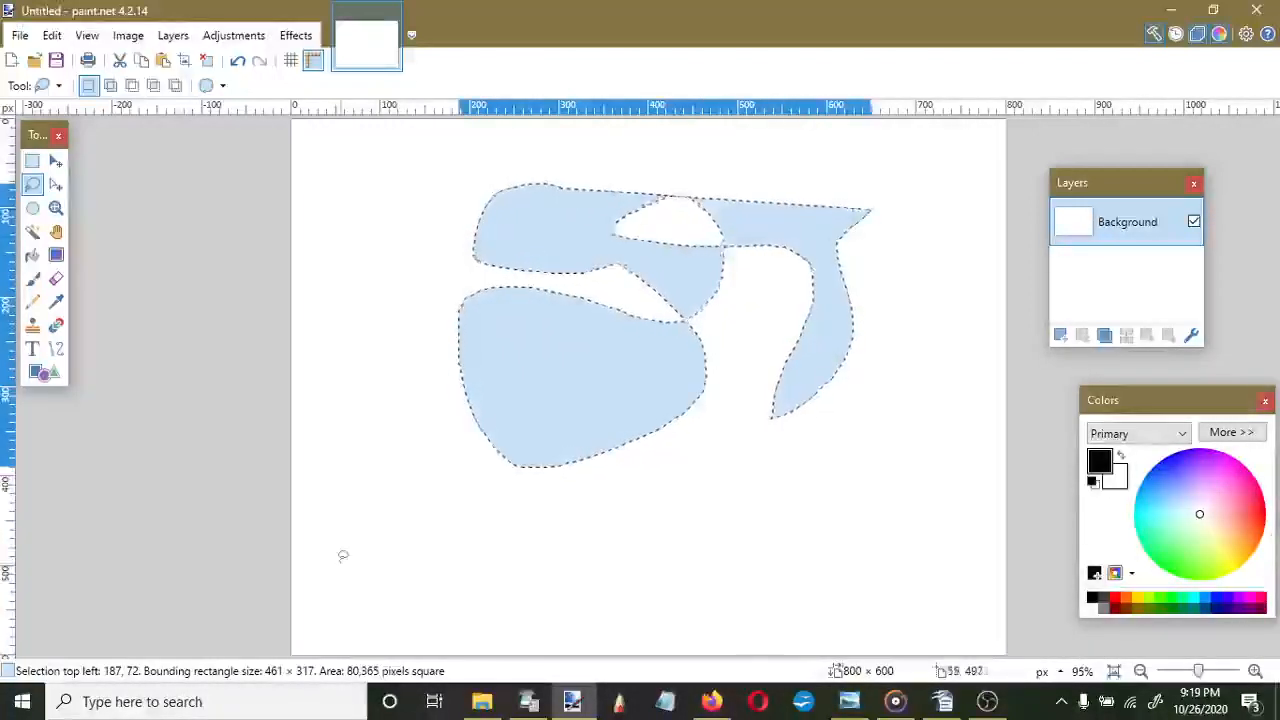
left_click(33, 257)
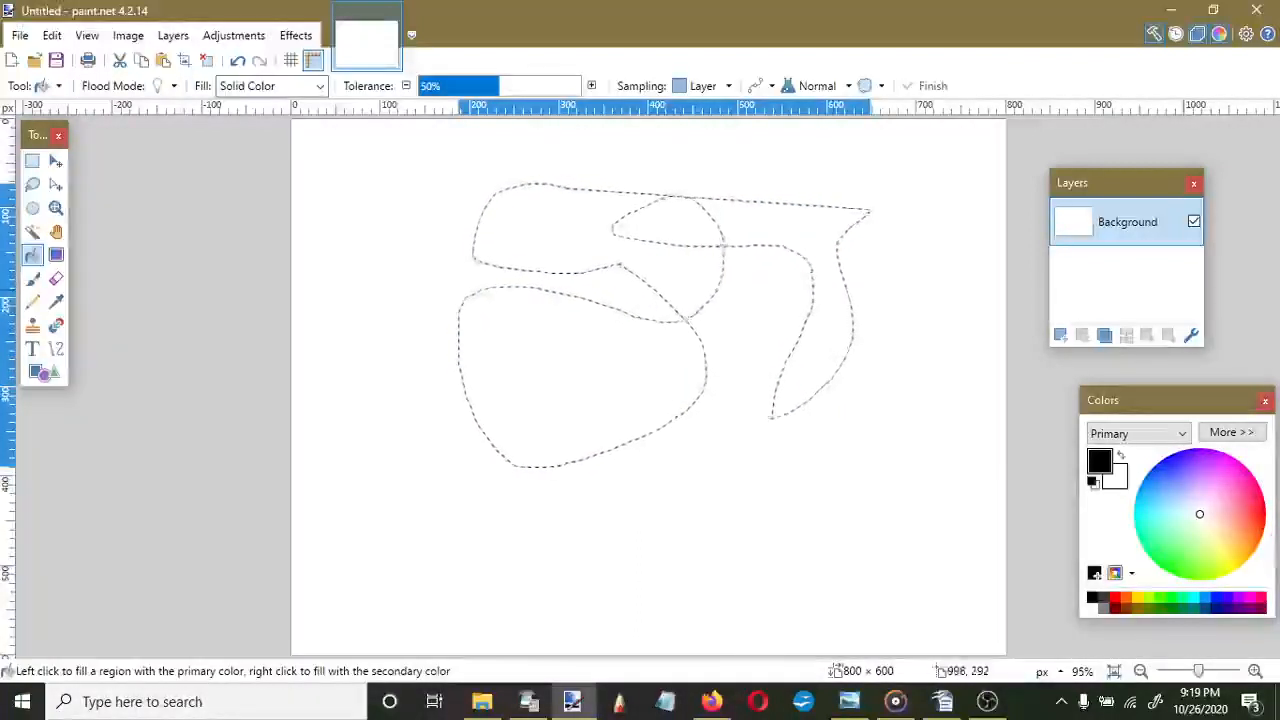
left_click(1245, 492)
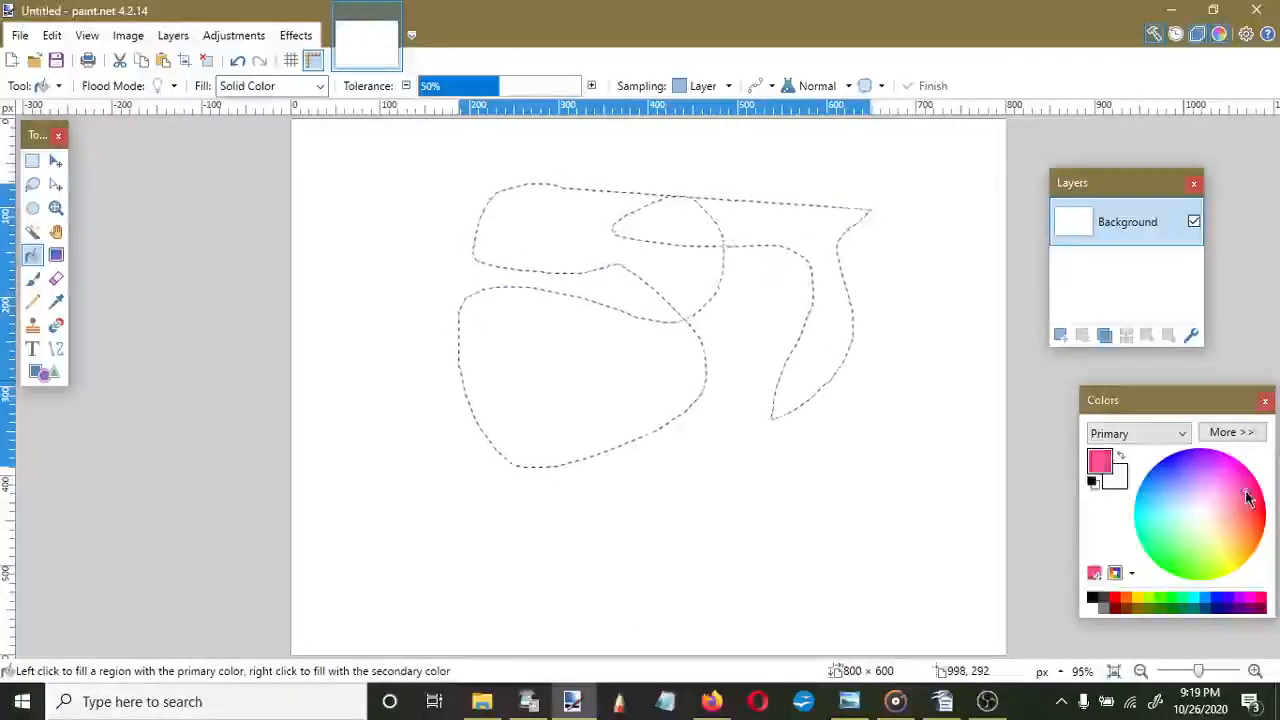
left_click(797, 216)
left_click(576, 219)
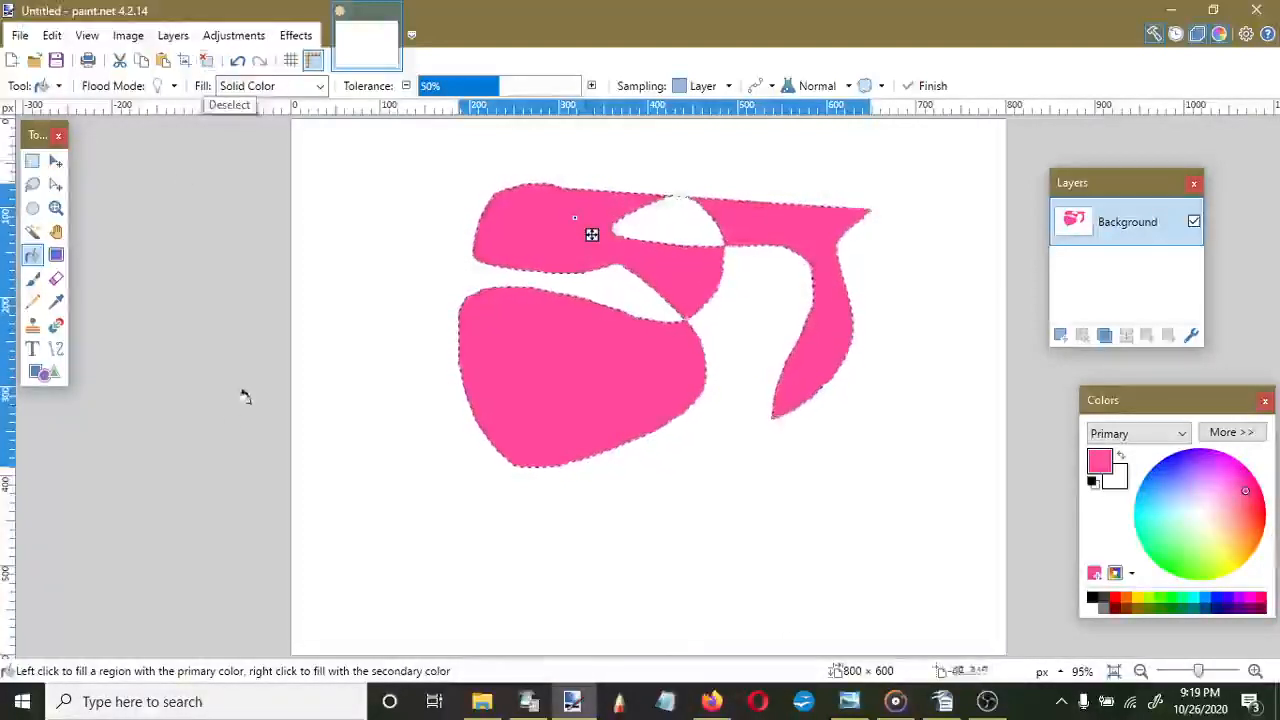
left_click(205, 63)
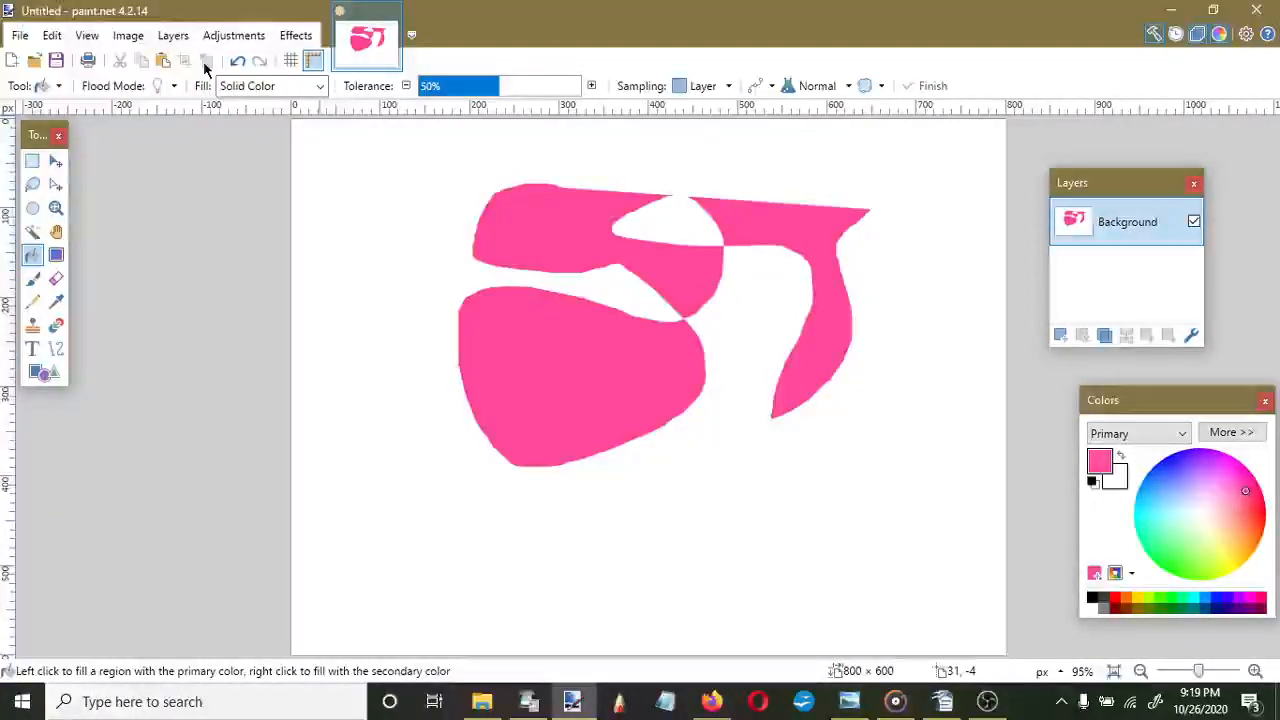
Fill the white background with orange and the large connected pink shape with the white secondary color
left_click(1245, 544)
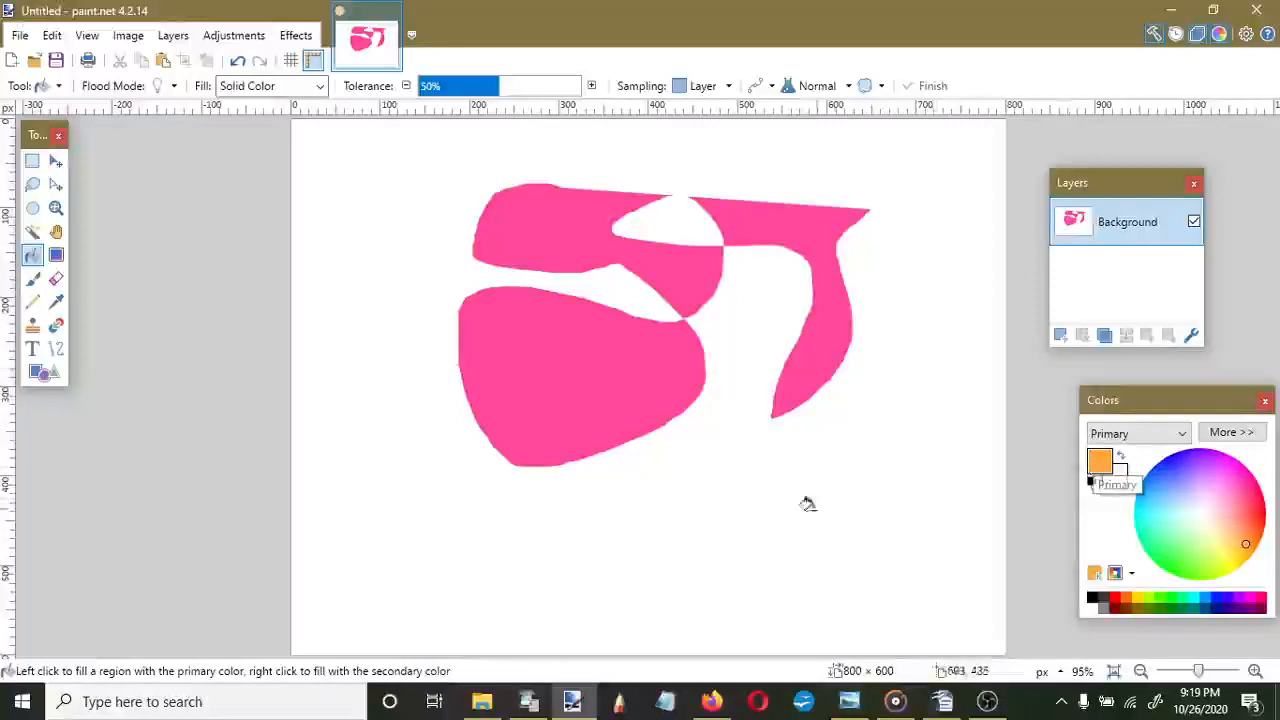
left_click(715, 508)
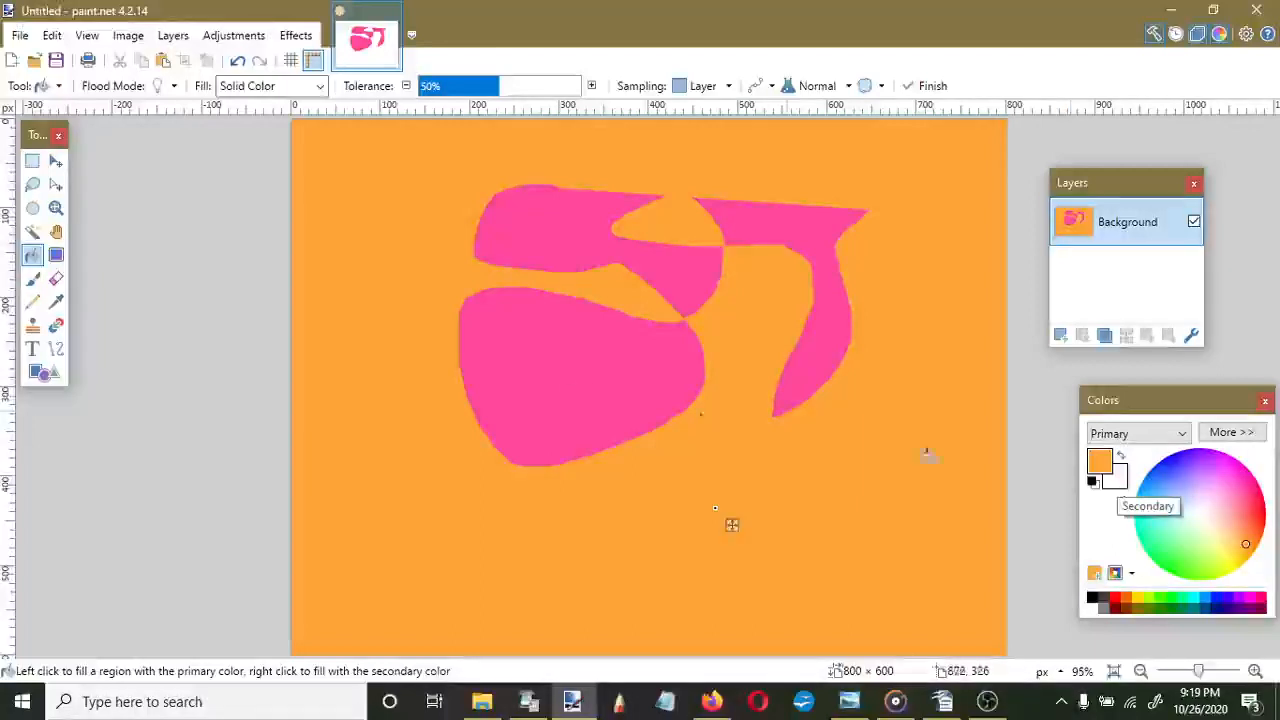
right_click(516, 371)
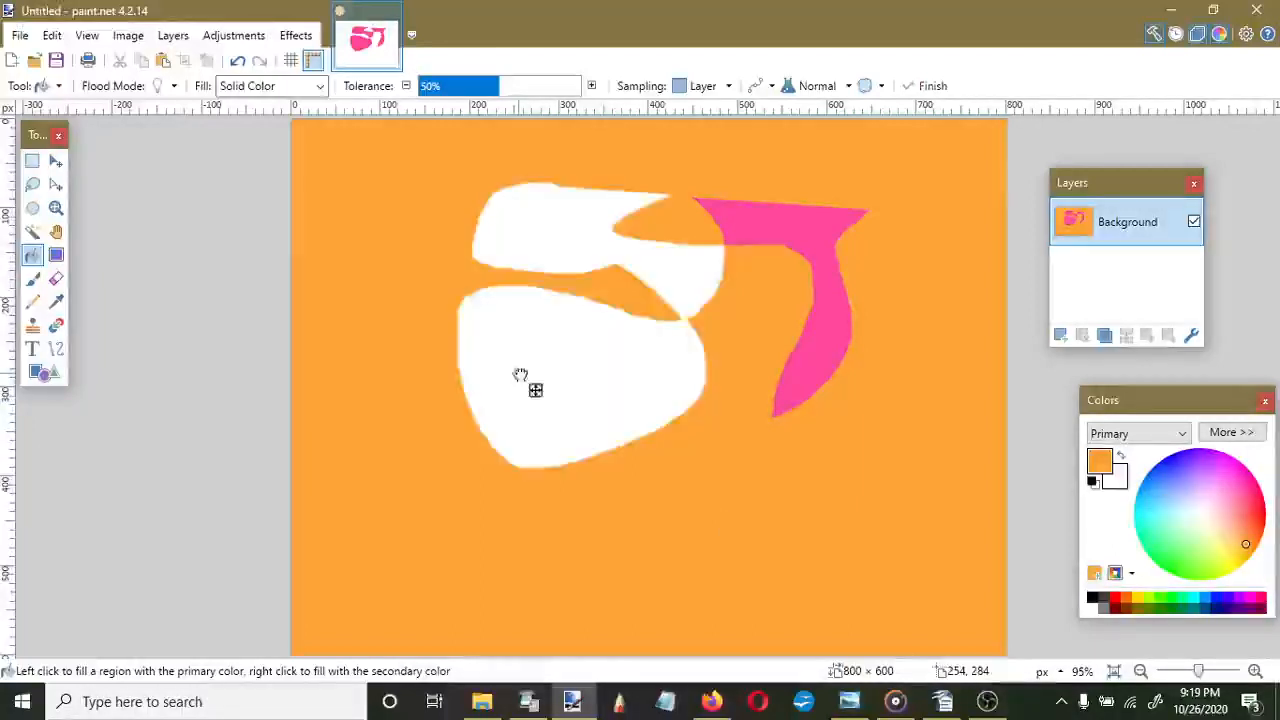
Try the Magic Wand on the orange background, the white shape and the pink shape in turn, clearing the selection at the end
left_click(34, 242)
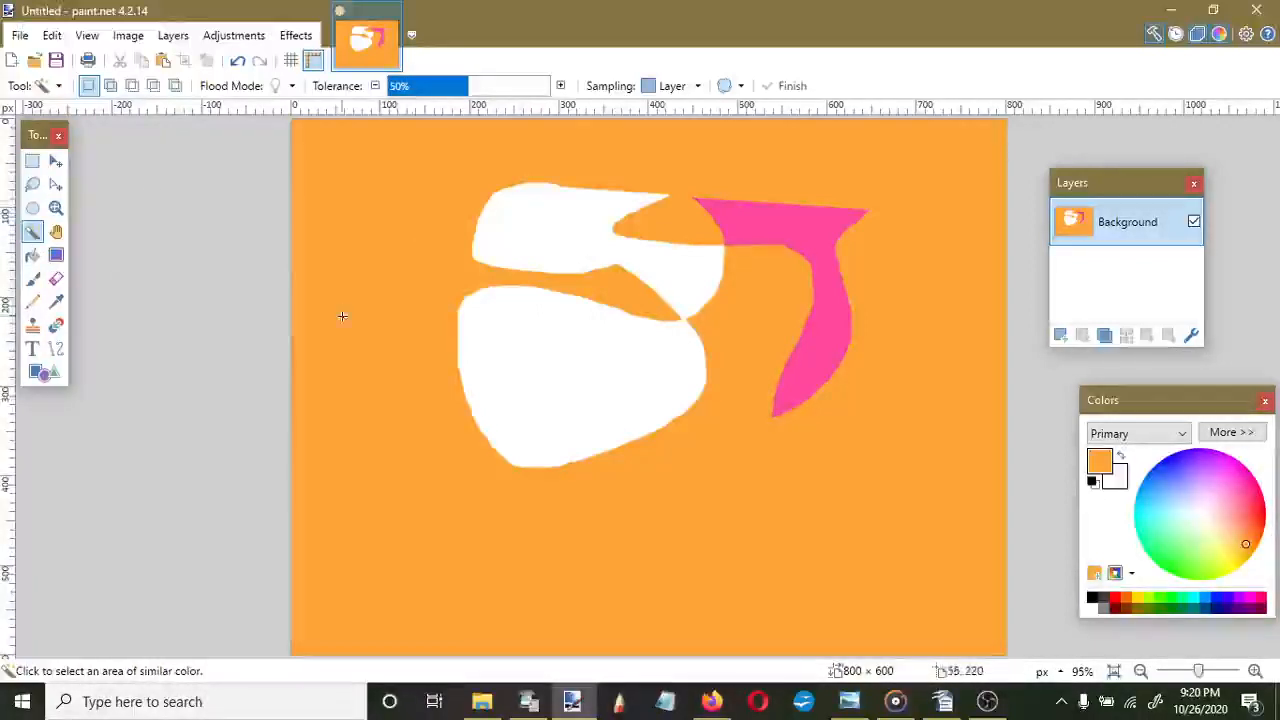
left_click(408, 229)
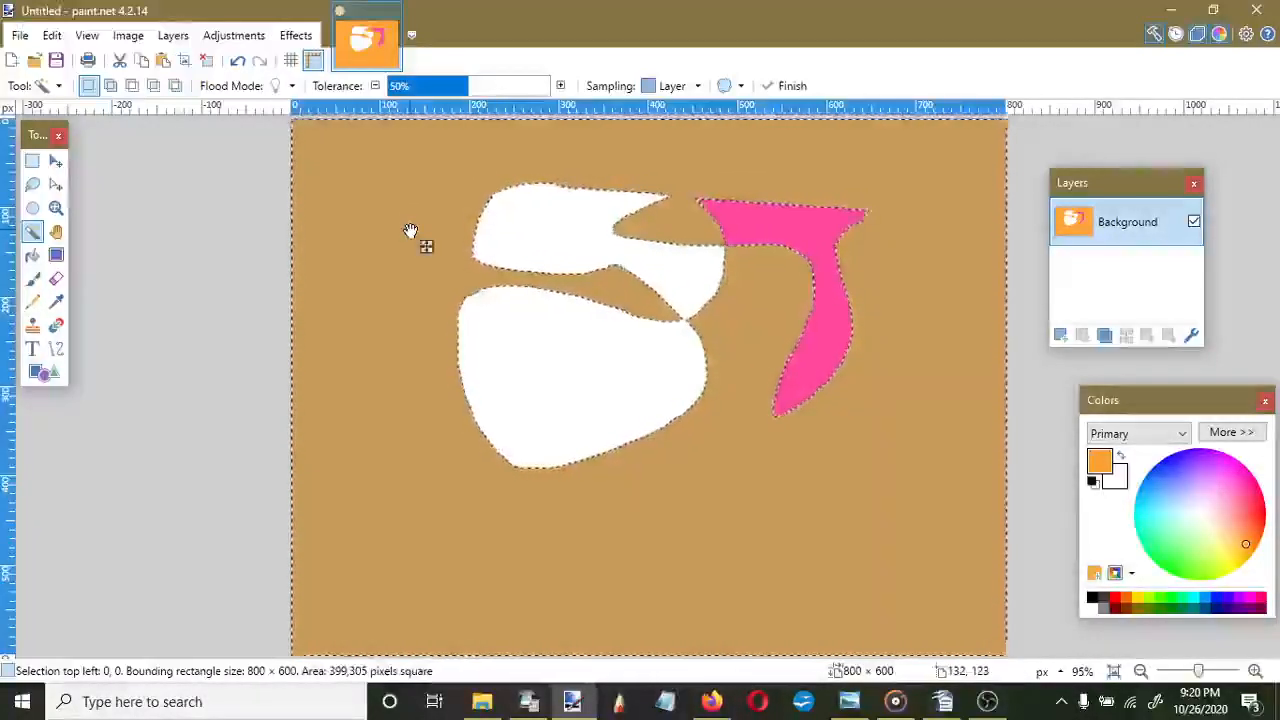
left_click(207, 62)
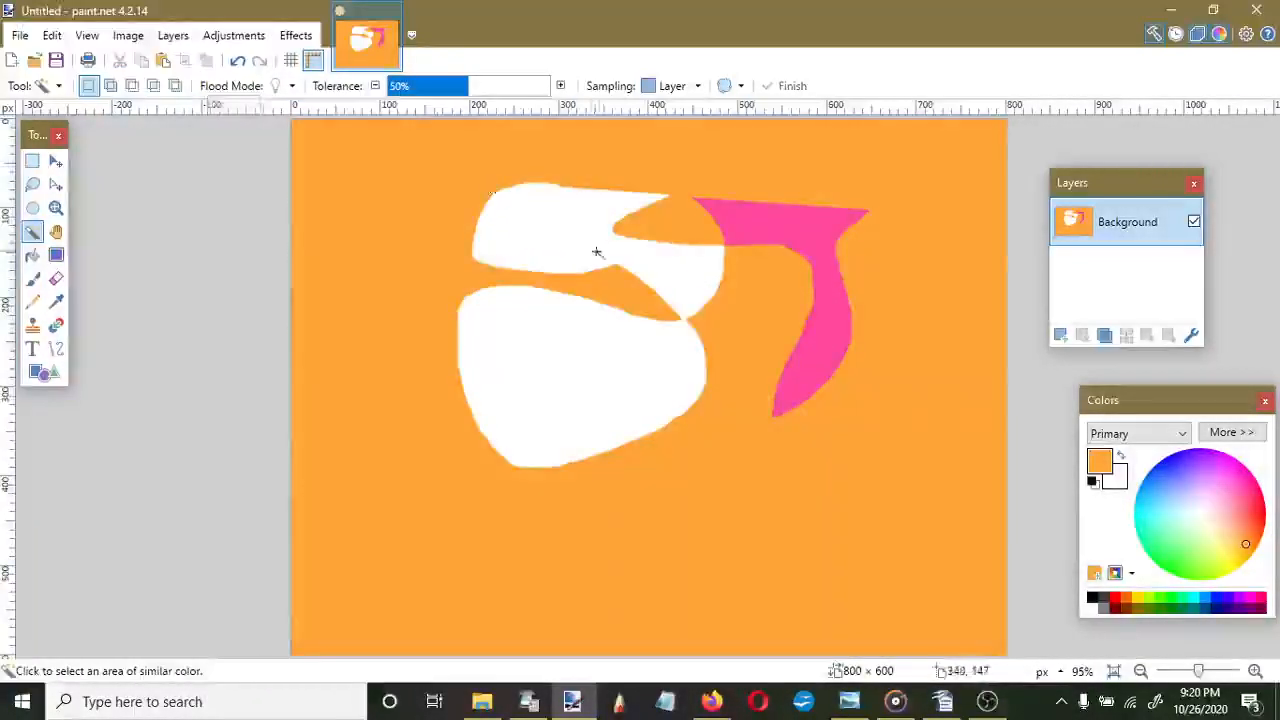
left_click(595, 251)
left_click(207, 60)
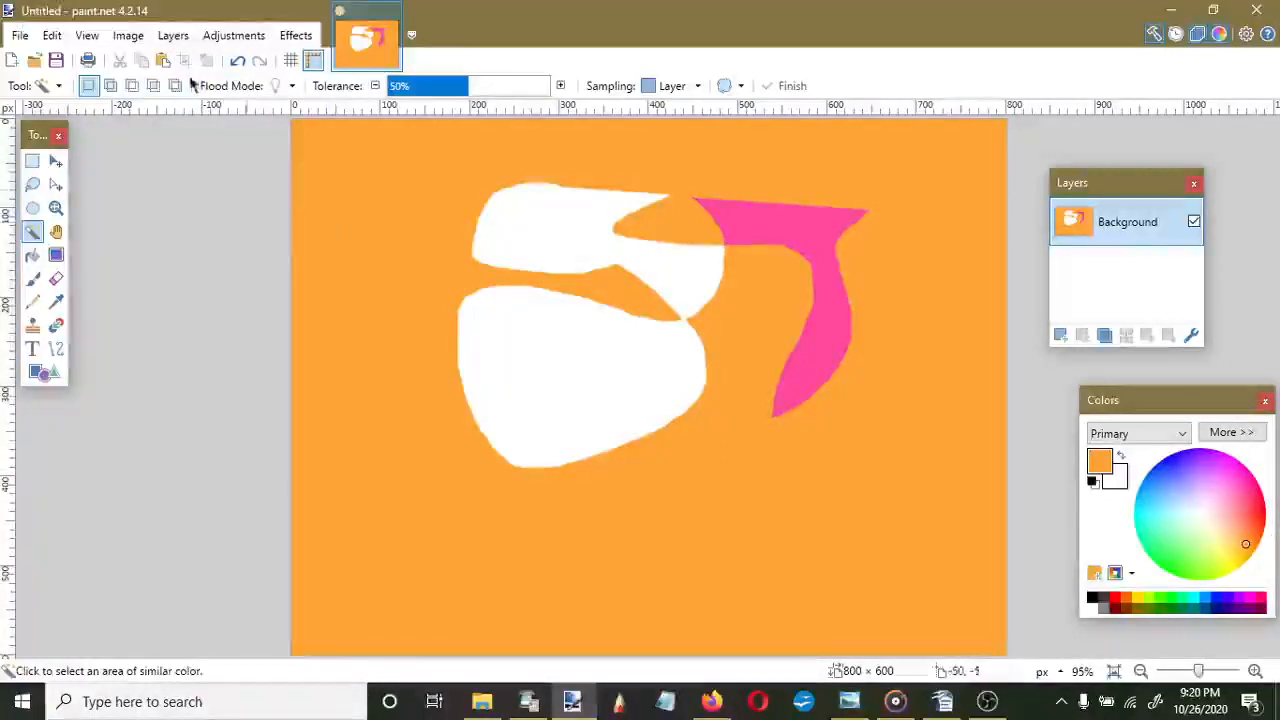
left_click(590, 380)
key("ctrl+i")
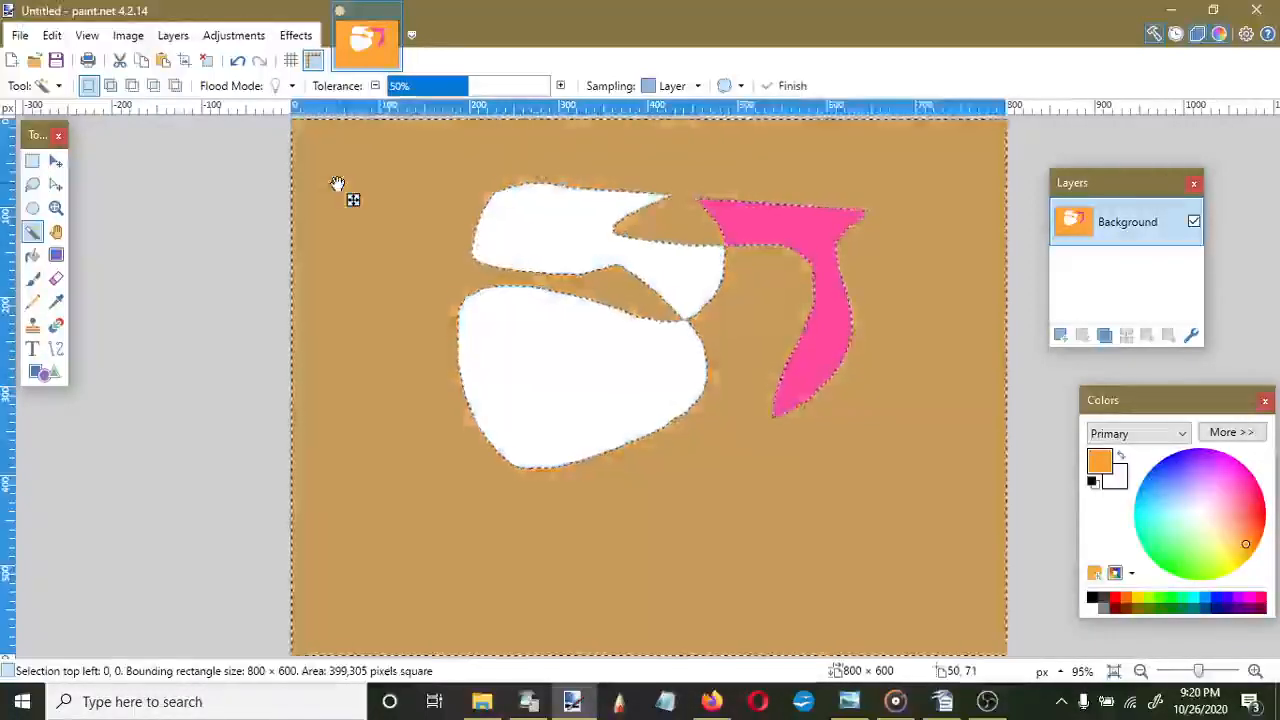
key("ctrl+d")
left_click(589, 390)
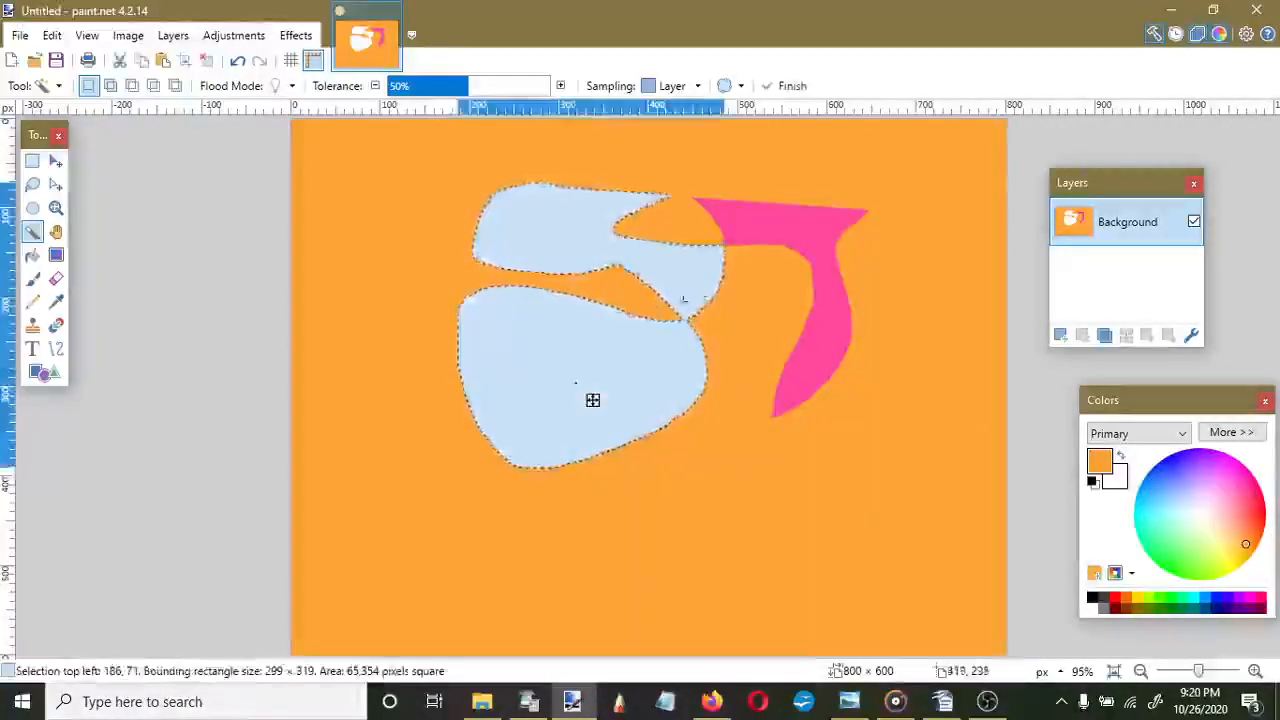
left_click(797, 222)
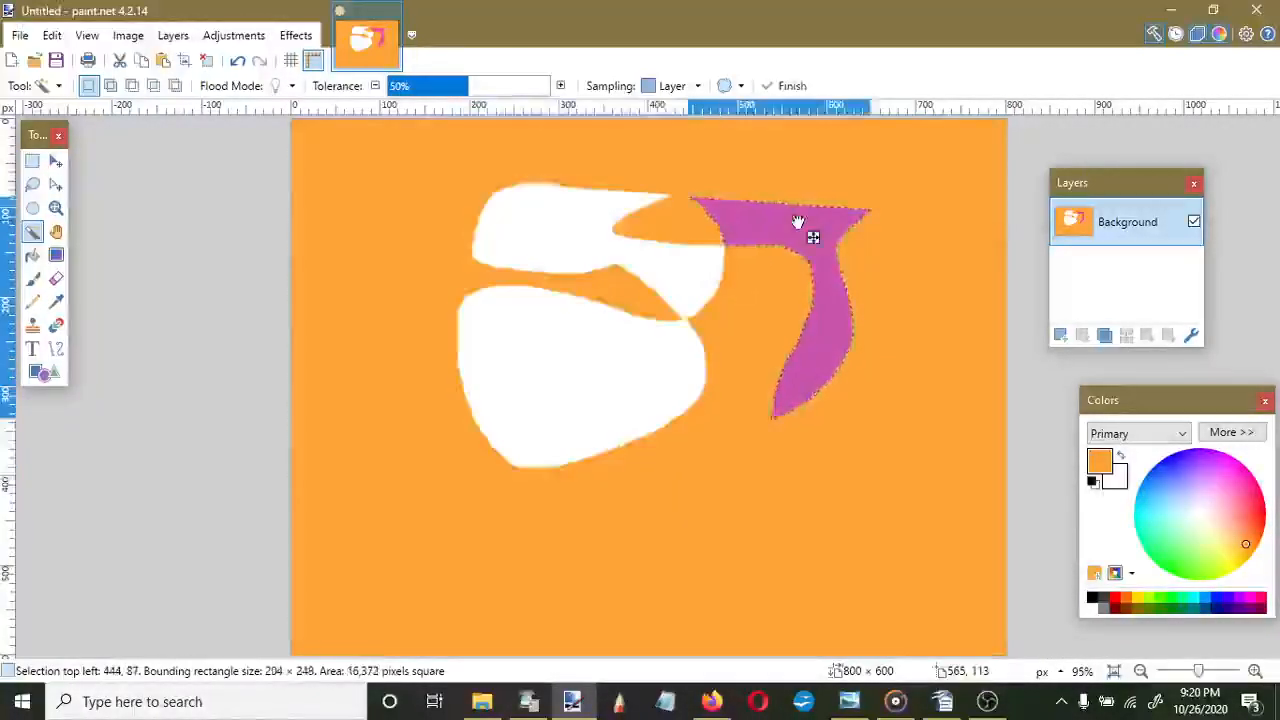
left_click(206, 61)
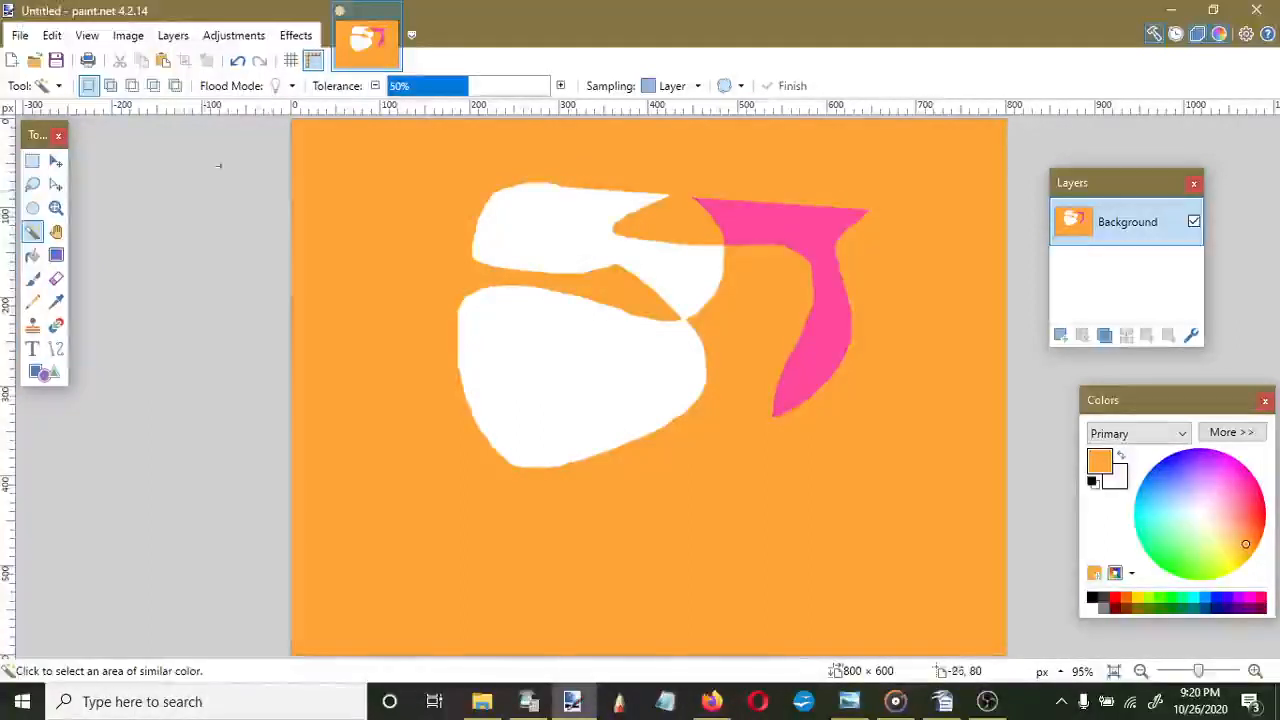
Combine the orange background, the white shape and the pink shape into one Magic Wand selection using Add (union) mode
left_click(110, 86)
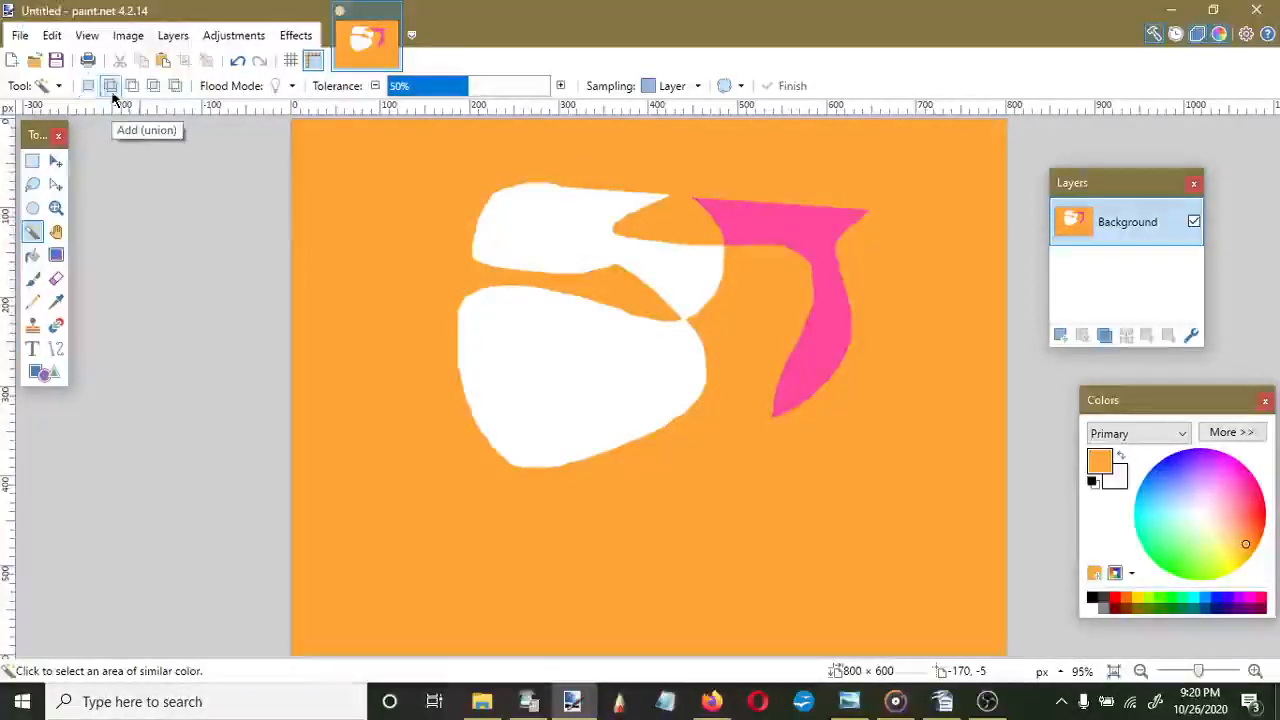
left_click(441, 346)
left_click(580, 357)
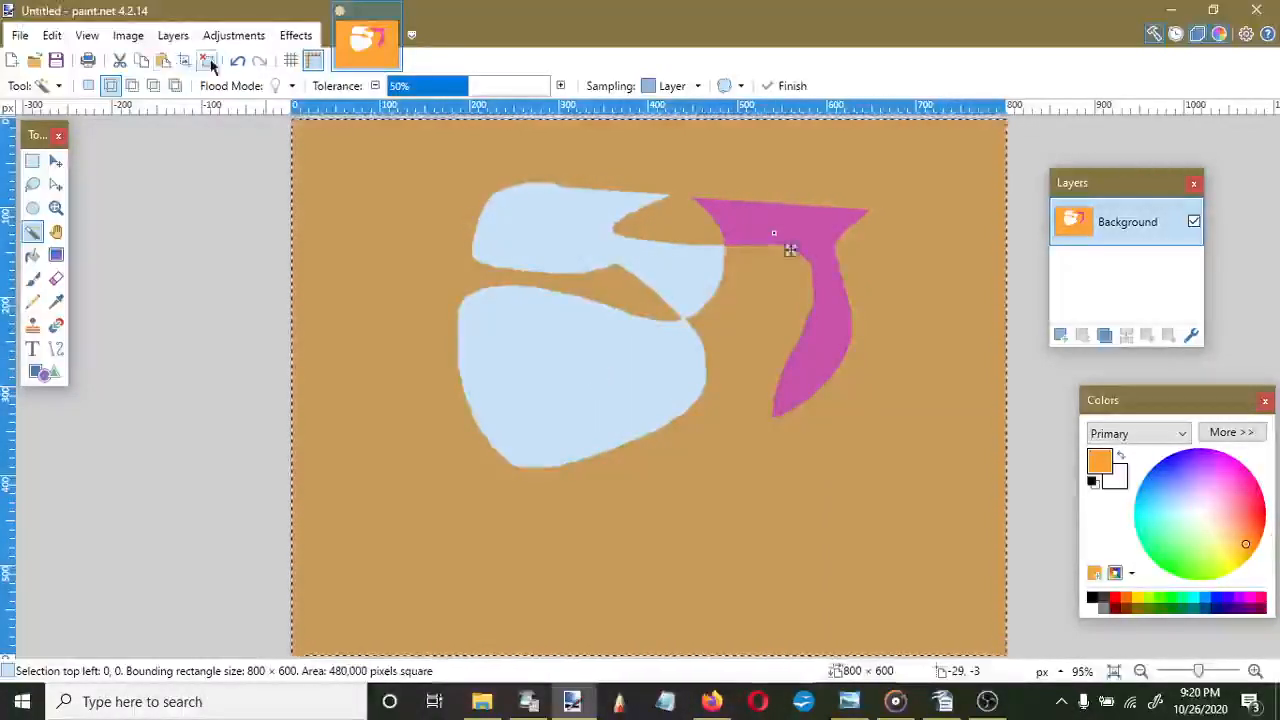
Subtract the pink and white shapes from the Magic Wand selection, and deselect everything
left_click(130, 87)
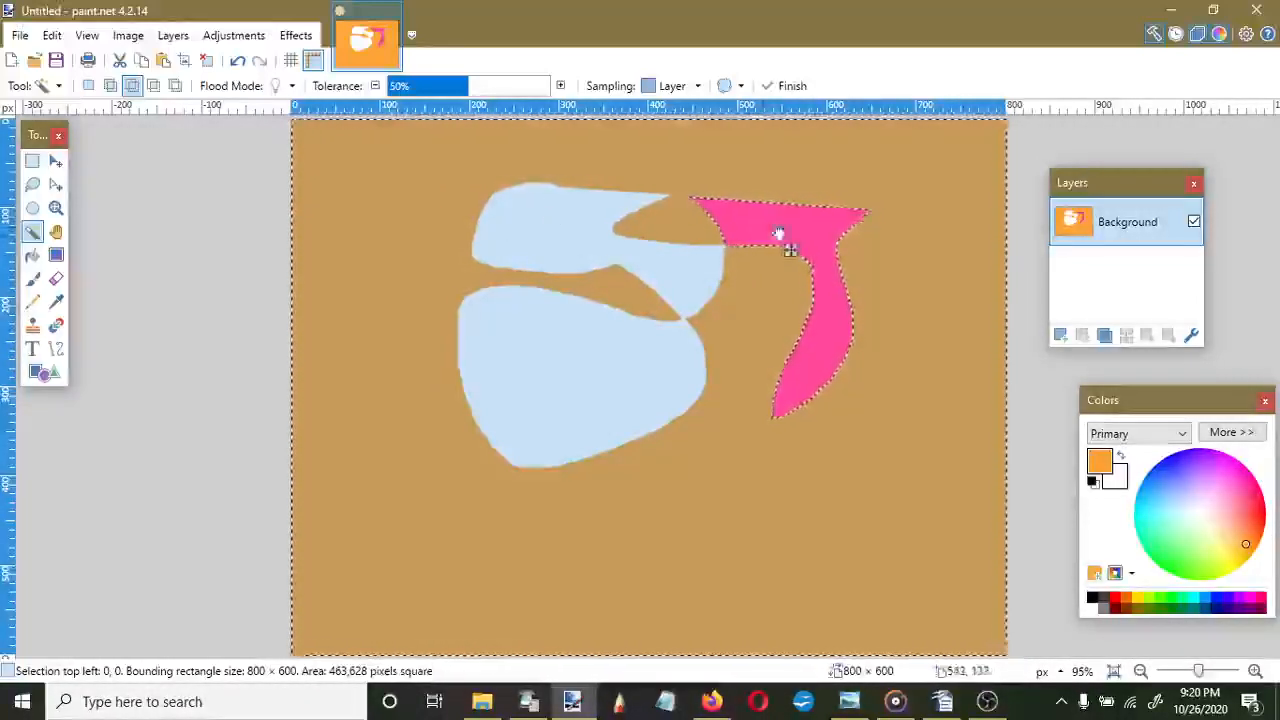
left_click(537, 243)
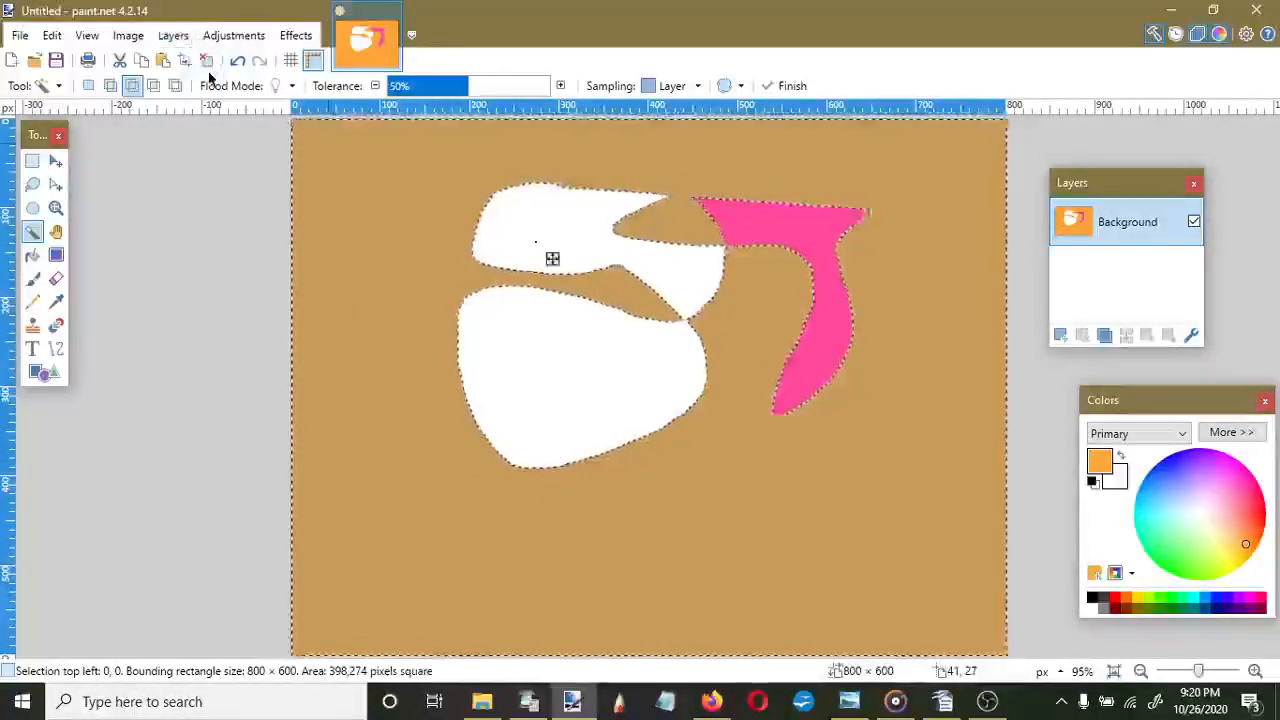
key("ctrl+d")
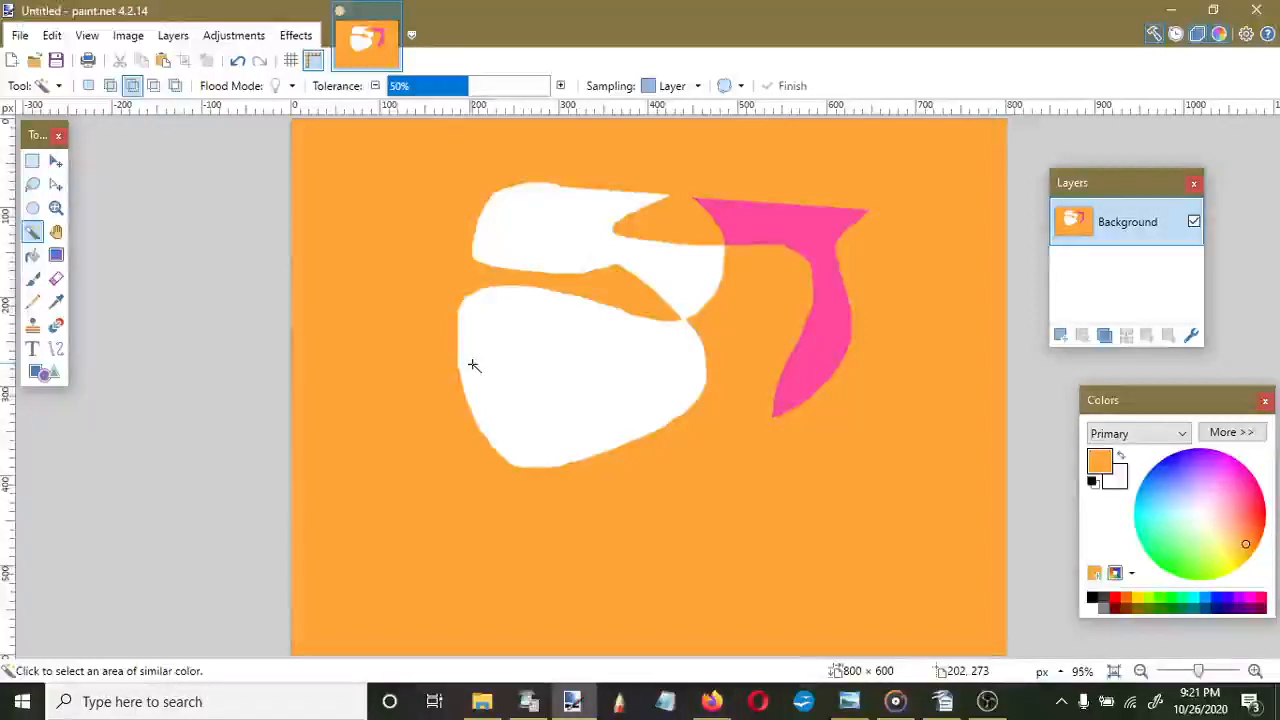
Create a new 800 × 600 pixel image and fill its whole background with the orange primary color
key("ctrl+n")
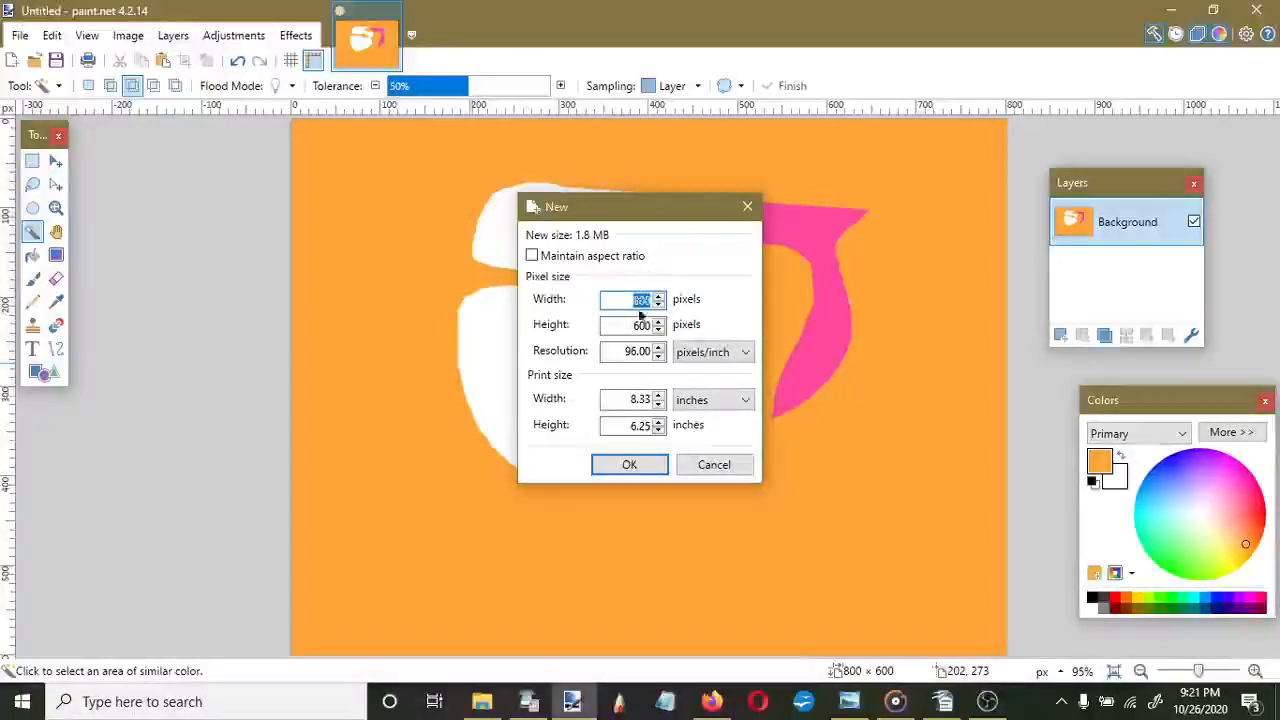
left_click(637, 470)
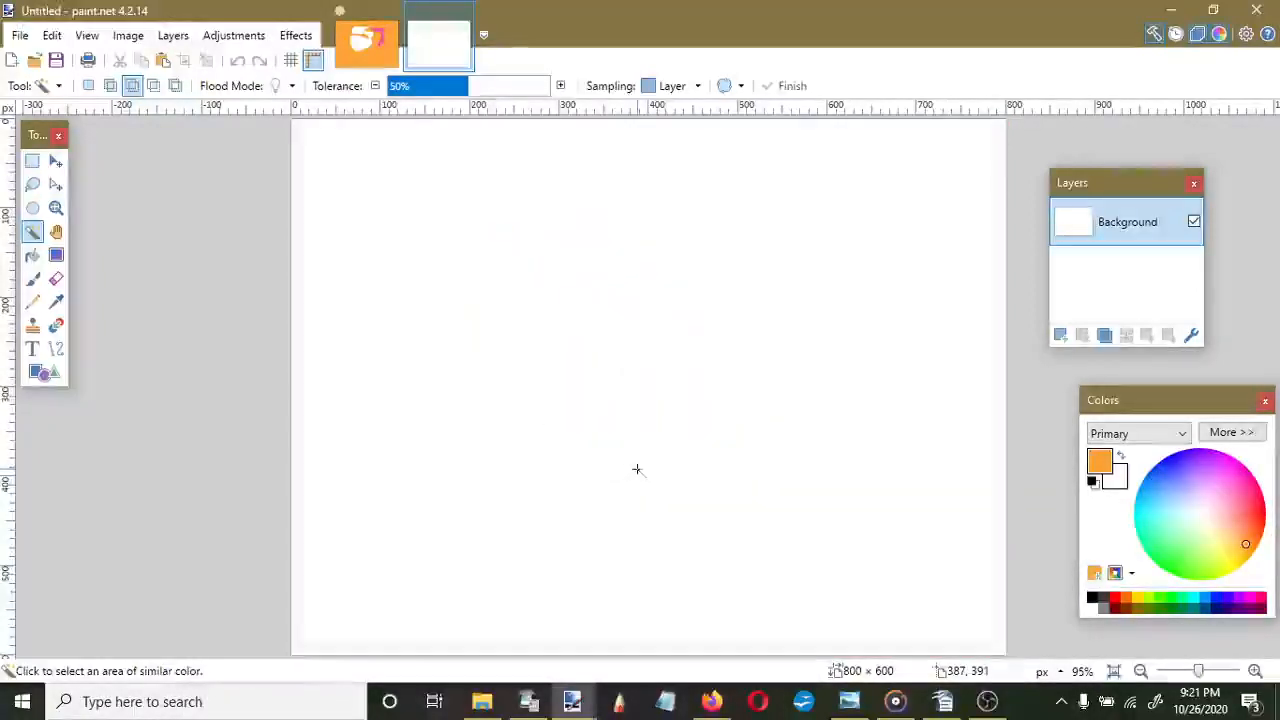
left_click(33, 260)
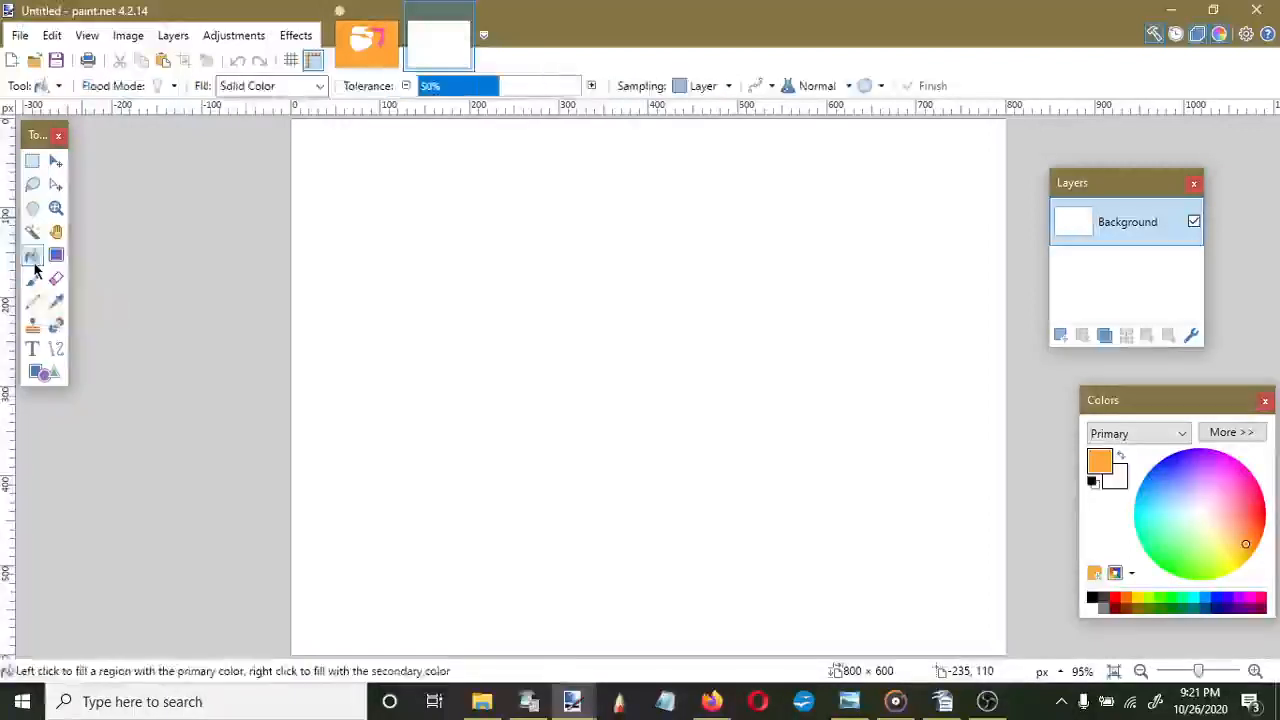
left_click(700, 308)
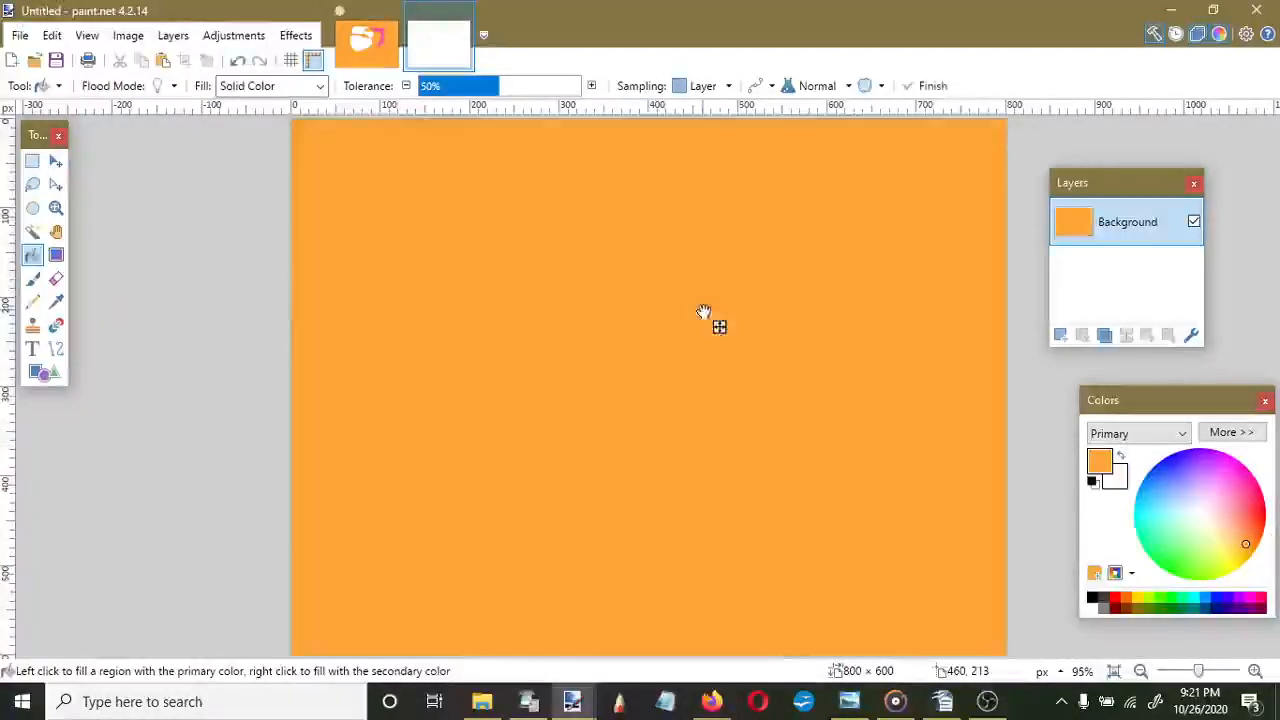
Erase freehand scribbles and loops from the orange background with the Eraser at brush width 2
left_click(56, 280)
mouse_move(503, 258)
left_mouse_down()
mouse_move(471, 262)
mouse_move(568, 481)
mouse_move(631, 228)
mouse_move(612, 203)
mouse_move(706, 466)
mouse_move(698, 418)
mouse_move(516, 148)
mouse_move(448, 461)
mouse_move(515, 565)
mouse_move(482, 540)
mouse_move(500, 374)
mouse_move(502, 463)
mouse_move(461, 457)
mouse_move(421, 546)
left_mouse_up()
mouse_move(439, 454)
left_mouse_down()
mouse_move(428, 380)
mouse_move(435, 415)
mouse_move(468, 320)
mouse_move(478, 370)
mouse_move(482, 245)
left_mouse_up()
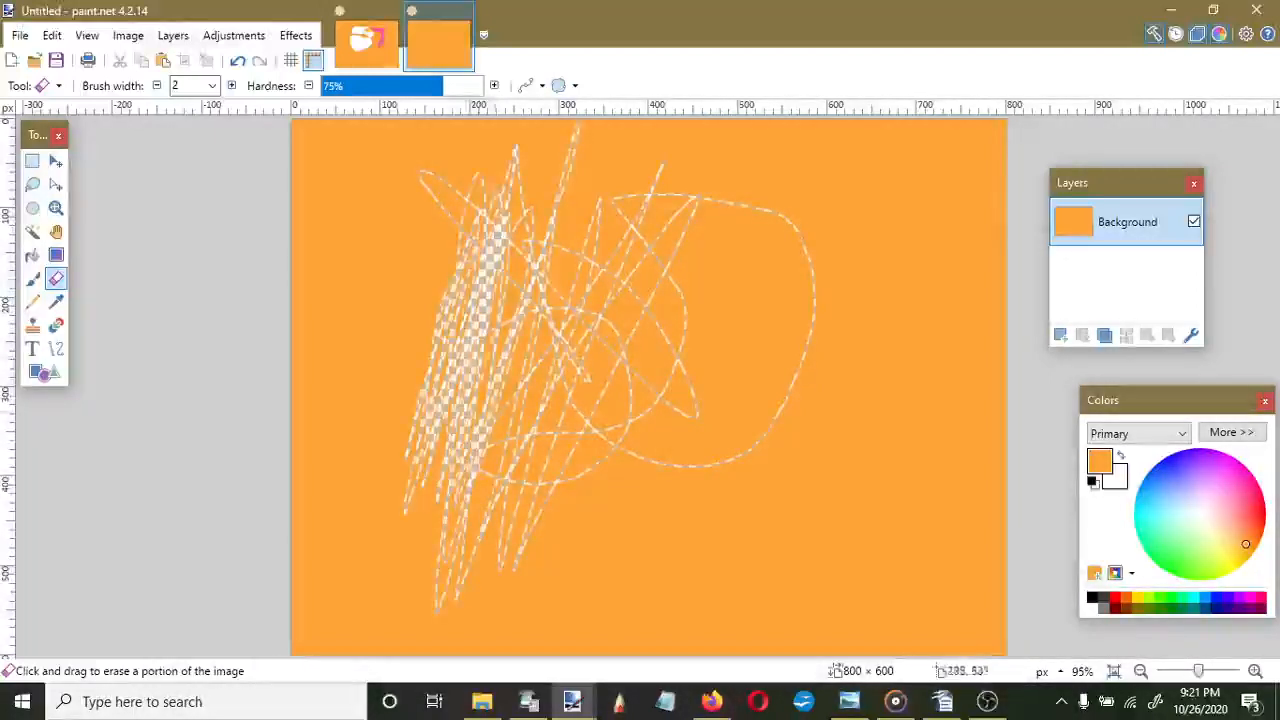
mouse_move(500, 165)
left_mouse_down()
mouse_move(440, 375)
mouse_move(428, 365)
mouse_move(432, 355)
mouse_move(428, 420)
left_mouse_up()
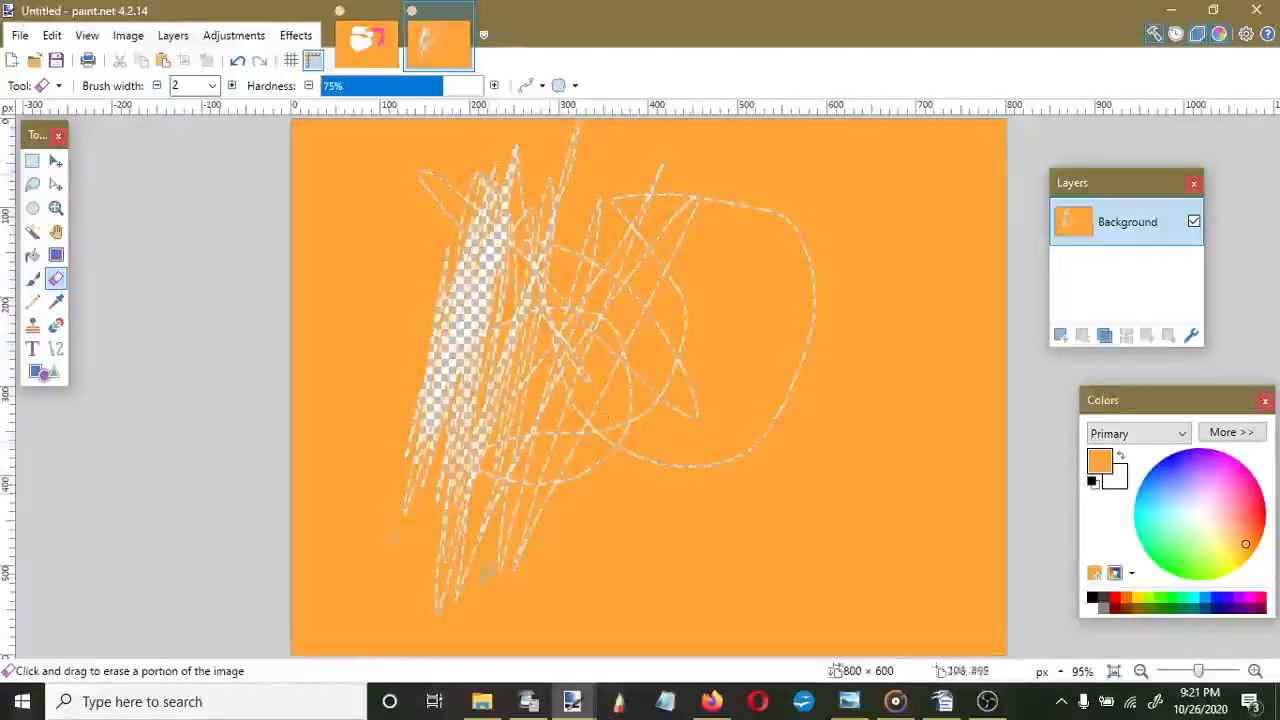
Scribble pink Paintbrush strokes across the canvas, one at brush width 2 and the others at width 20
mouse_move(510, 705)
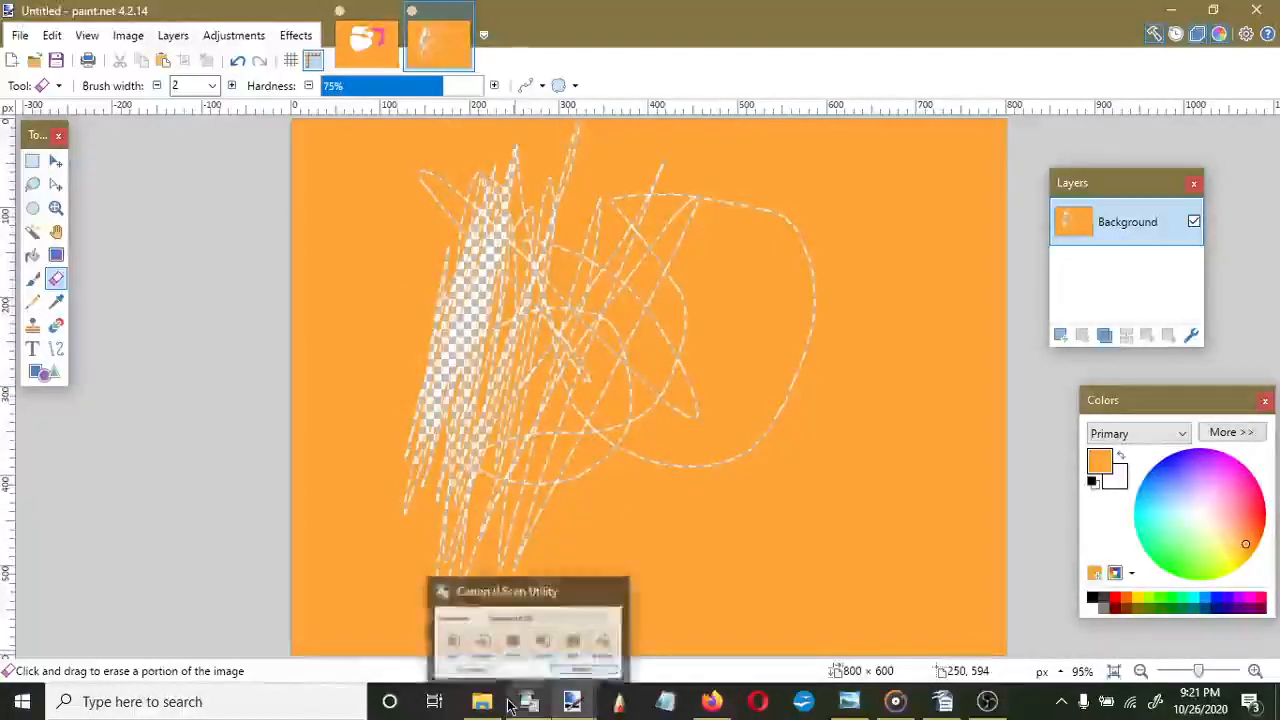
left_click(34, 280)
left_click(1252, 496)
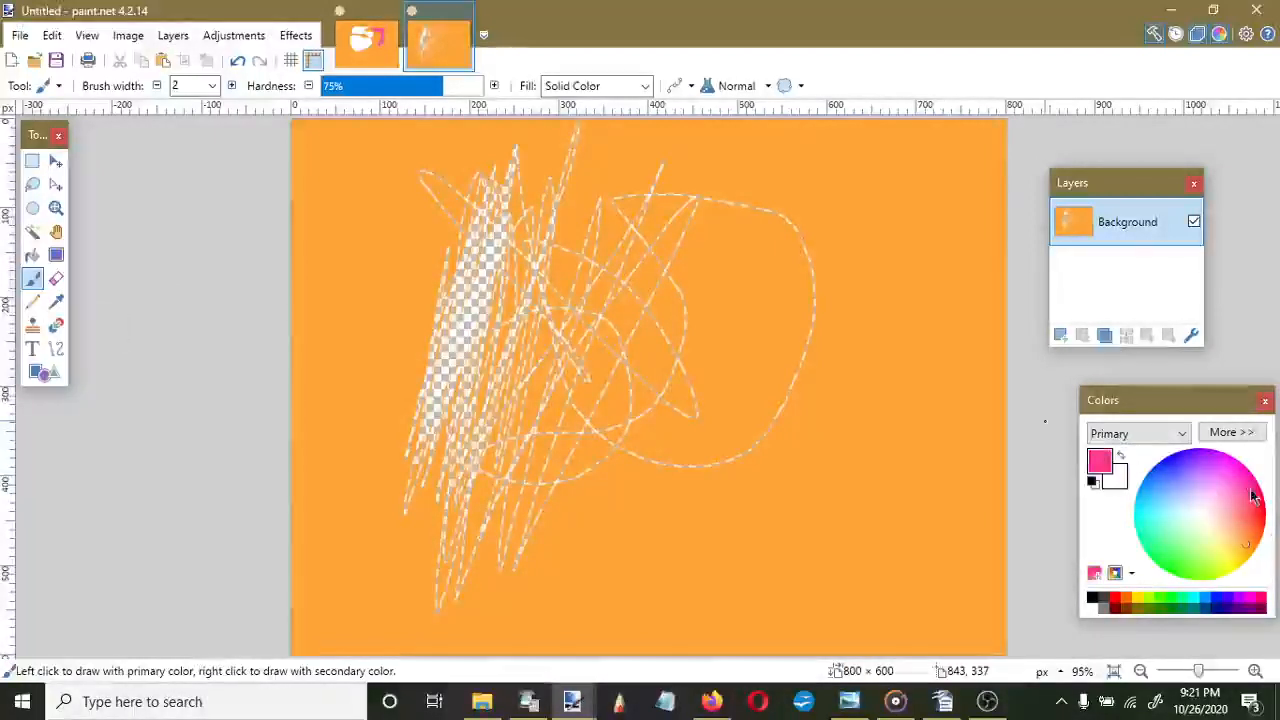
mouse_move(608, 492)
left_mouse_down()
mouse_move(620, 263)
mouse_move(764, 263)
mouse_move(610, 397)
mouse_move(590, 519)
mouse_move(650, 540)
left_mouse_up()
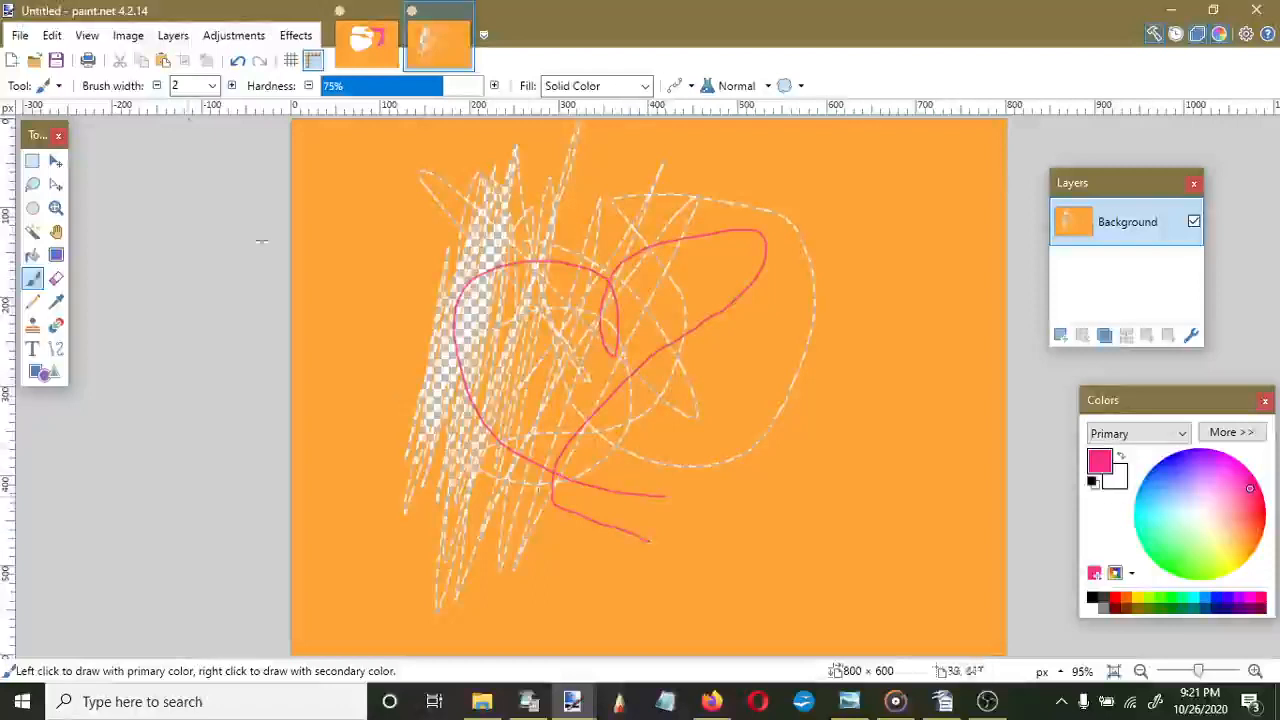
left_click(212, 86)
left_click(198, 298)
mouse_move(546, 566)
left_mouse_down()
mouse_move(526, 263)
mouse_move(664, 290)
mouse_move(692, 273)
mouse_move(714, 322)
mouse_move(386, 472)
mouse_move(619, 311)
mouse_move(382, 400)
mouse_move(839, 460)
mouse_move(749, 41)
mouse_move(662, 460)
mouse_move(521, 459)
left_mouse_up()
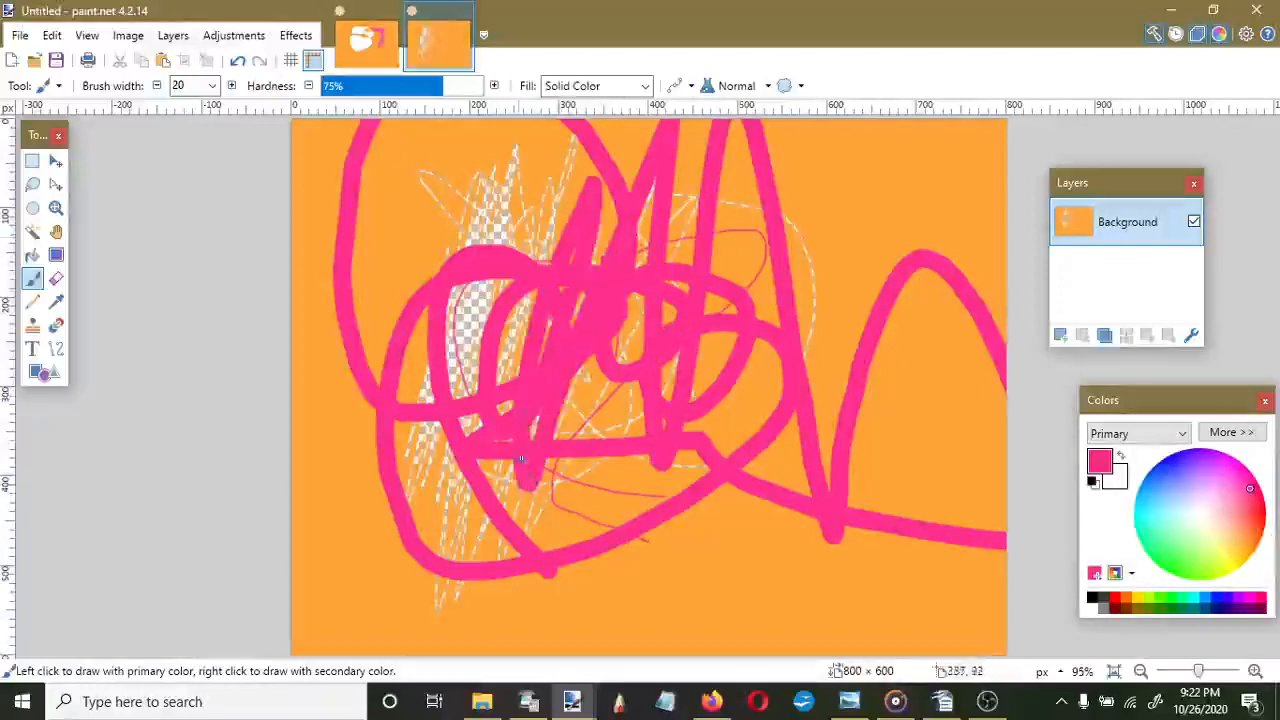
Sample the background orange as the primary color and draw a rectangle outline about 436 × 279 pixels over the scribbles
left_click(53, 302)
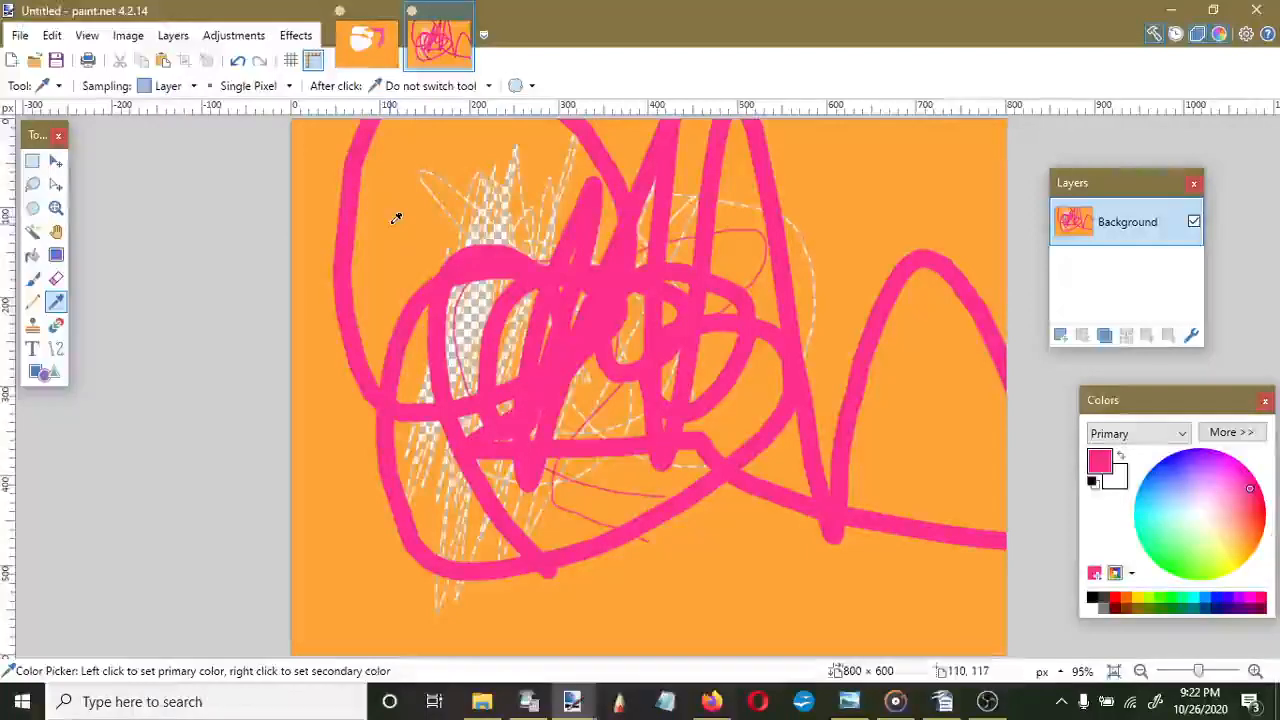
left_click(855, 175)
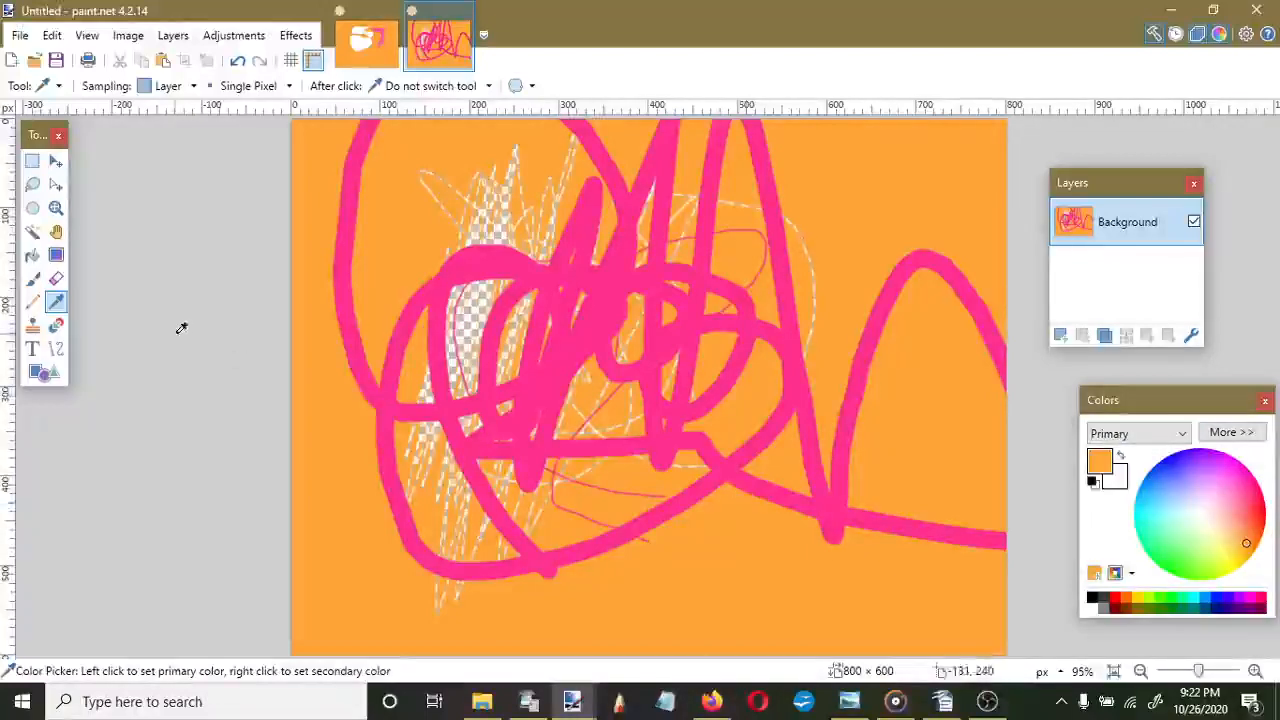
left_click(44, 372)
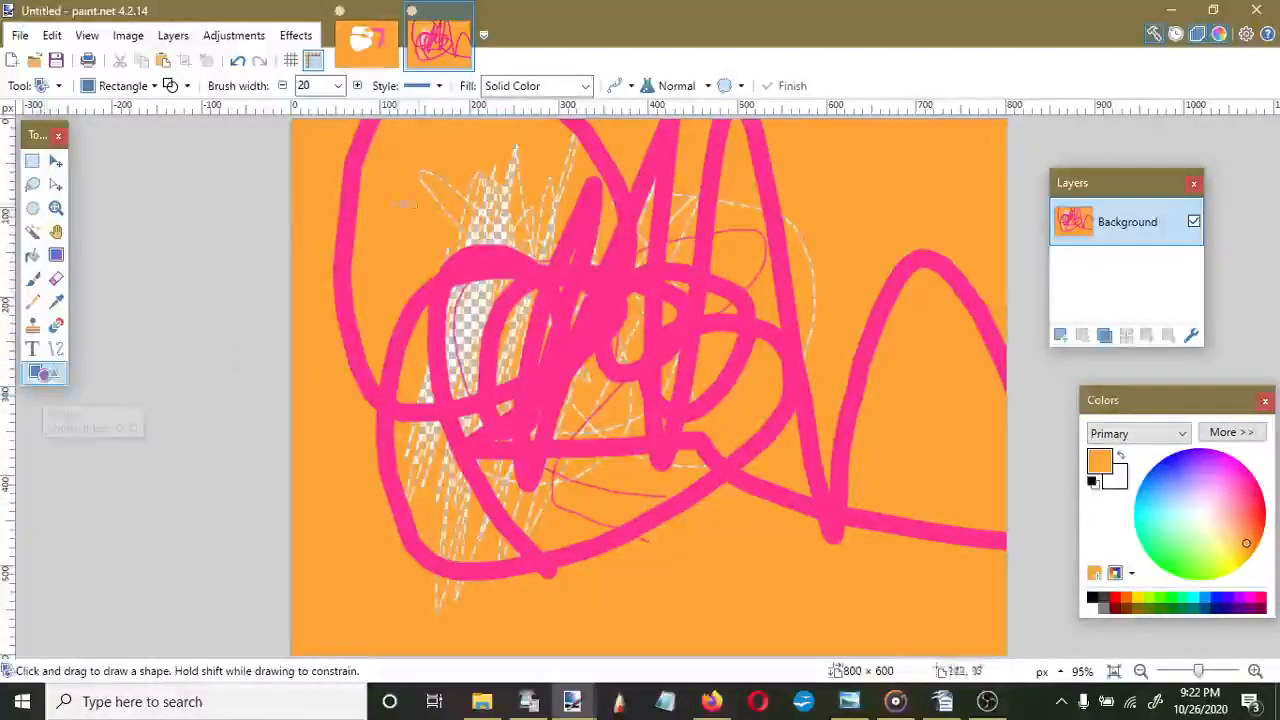
mouse_move(385, 203)
left_mouse_down()
mouse_move(700, 372)
mouse_move(766, 452)
left_mouse_up()
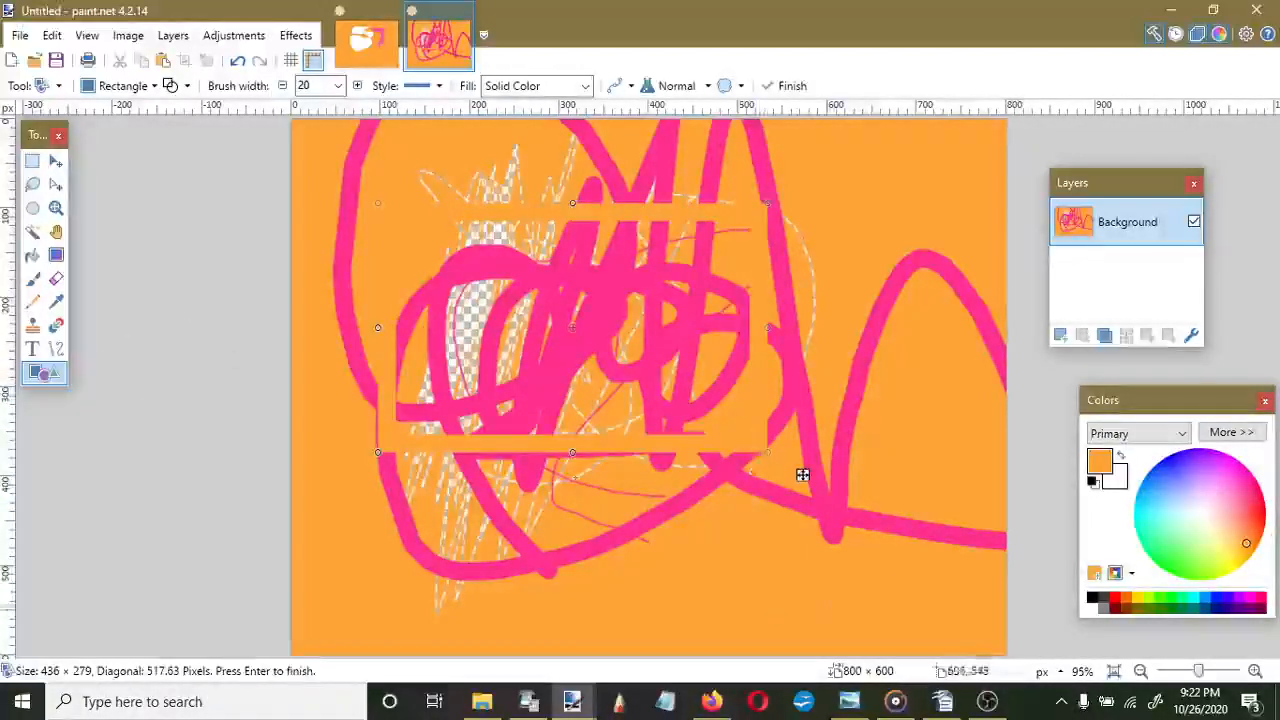
Draw a second rectangle outline about 424 × 360 pixels overlapping the first, recolor it bright green and finish it
mouse_move(834, 601)
left_mouse_down()
mouse_move(484, 402)
mouse_move(455, 285)
left_mouse_up()
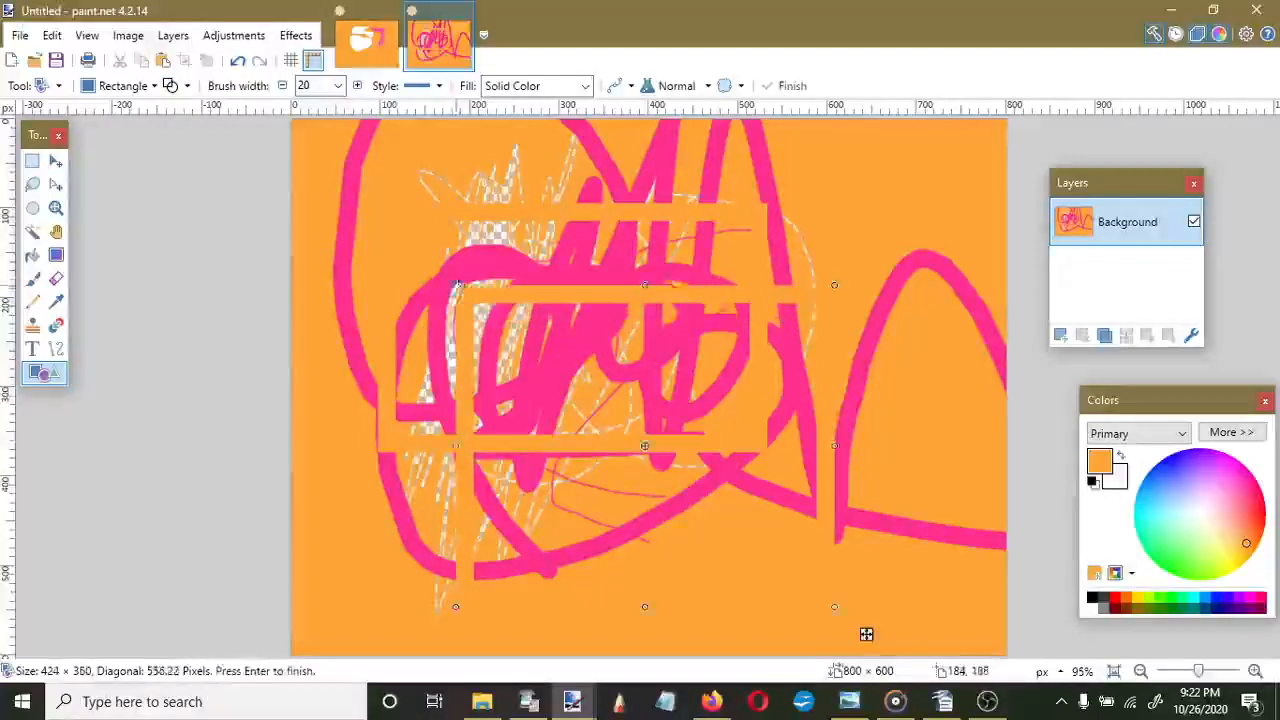
left_click(1160, 607)
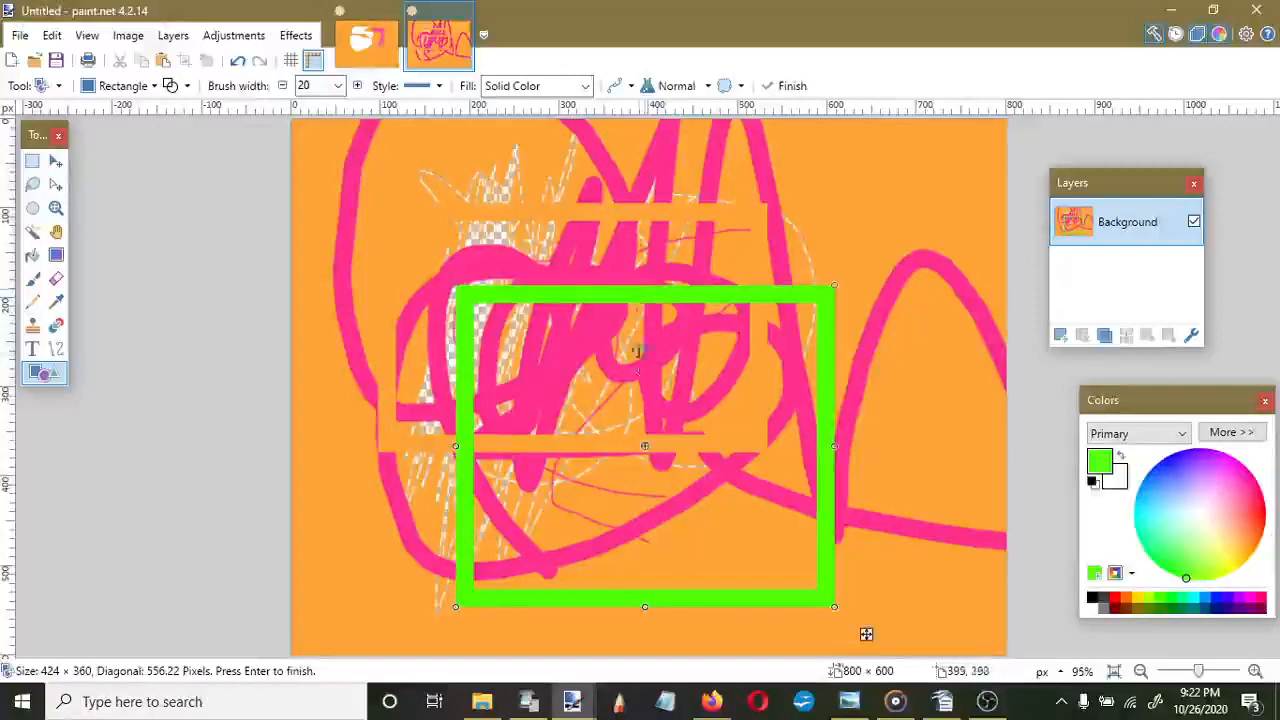
key("Return")
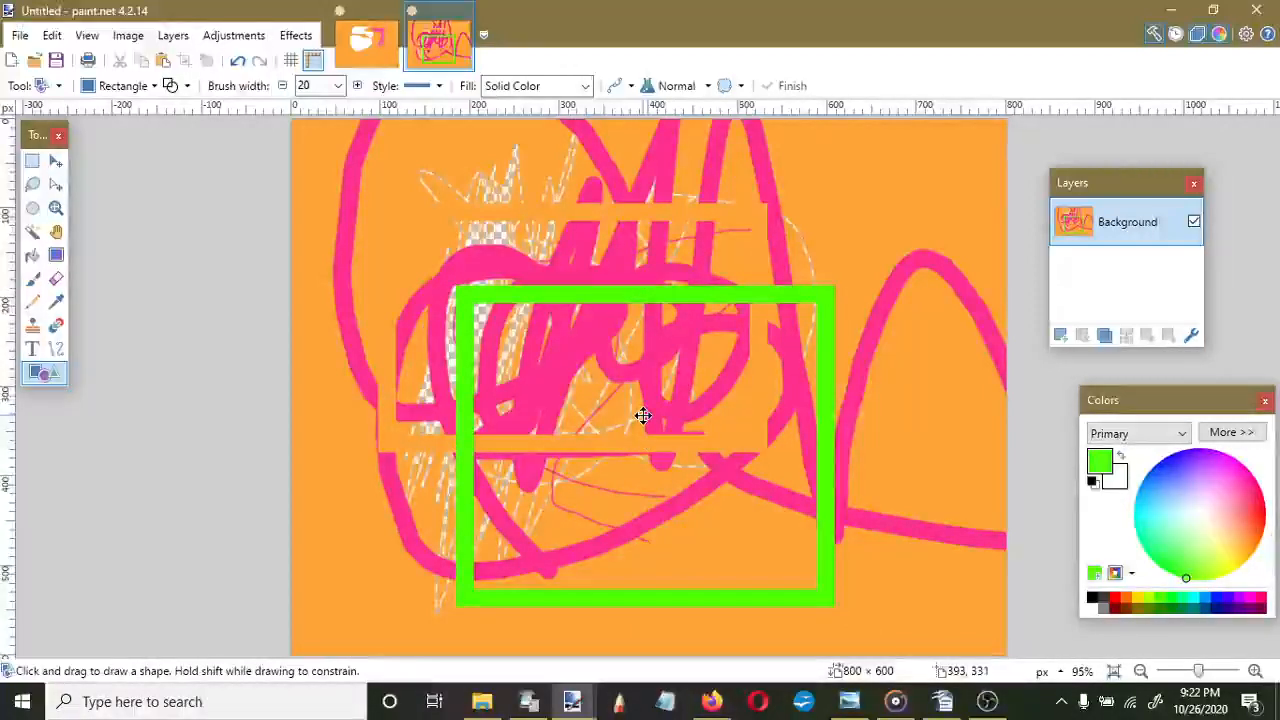
Draw another green rectangle outline about 409 × 354 pixels, overlapping the finished green one, and set its brush width to 5
left_click_drag(362, 173, 727, 489)
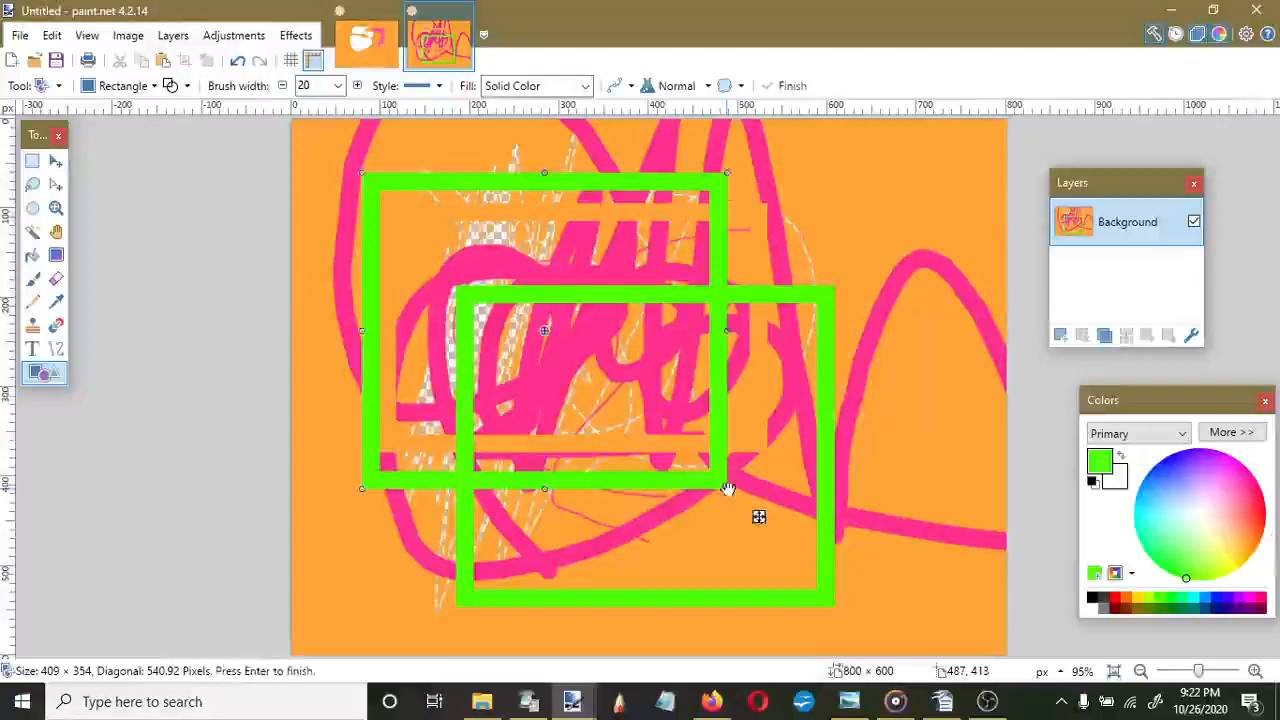
left_click(340, 87)
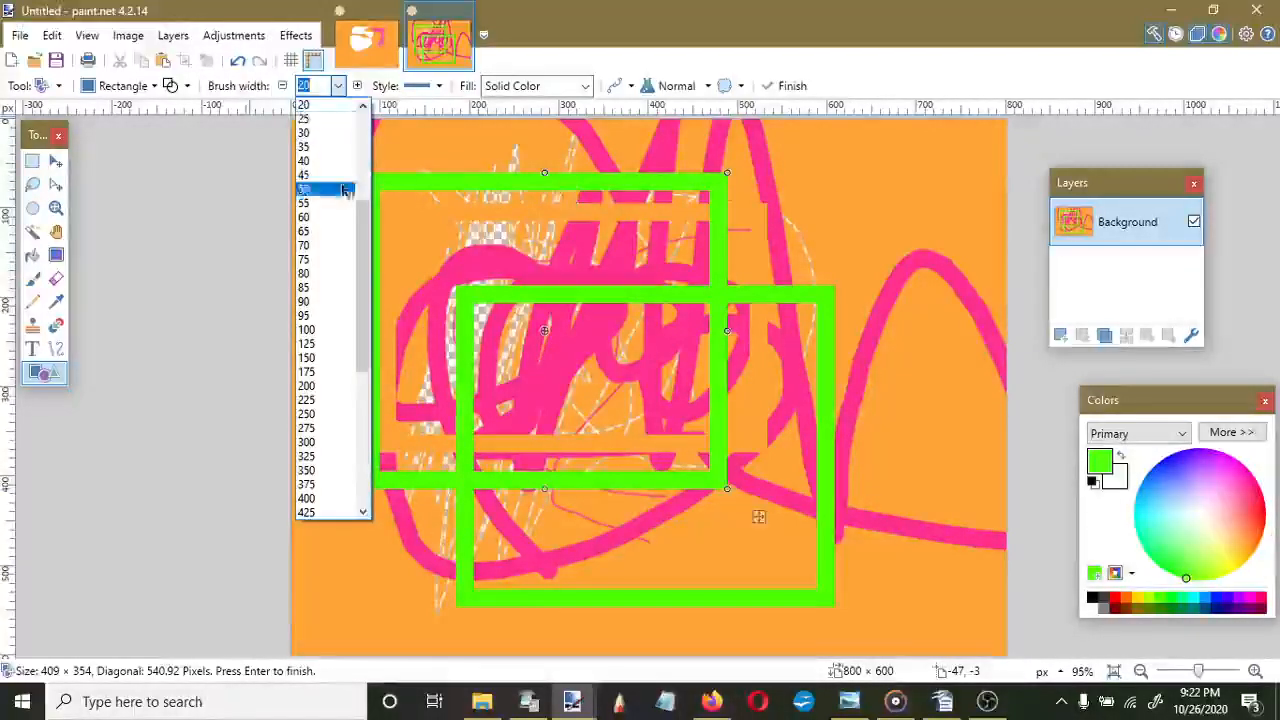
scroll(337, 224, "up", 5)
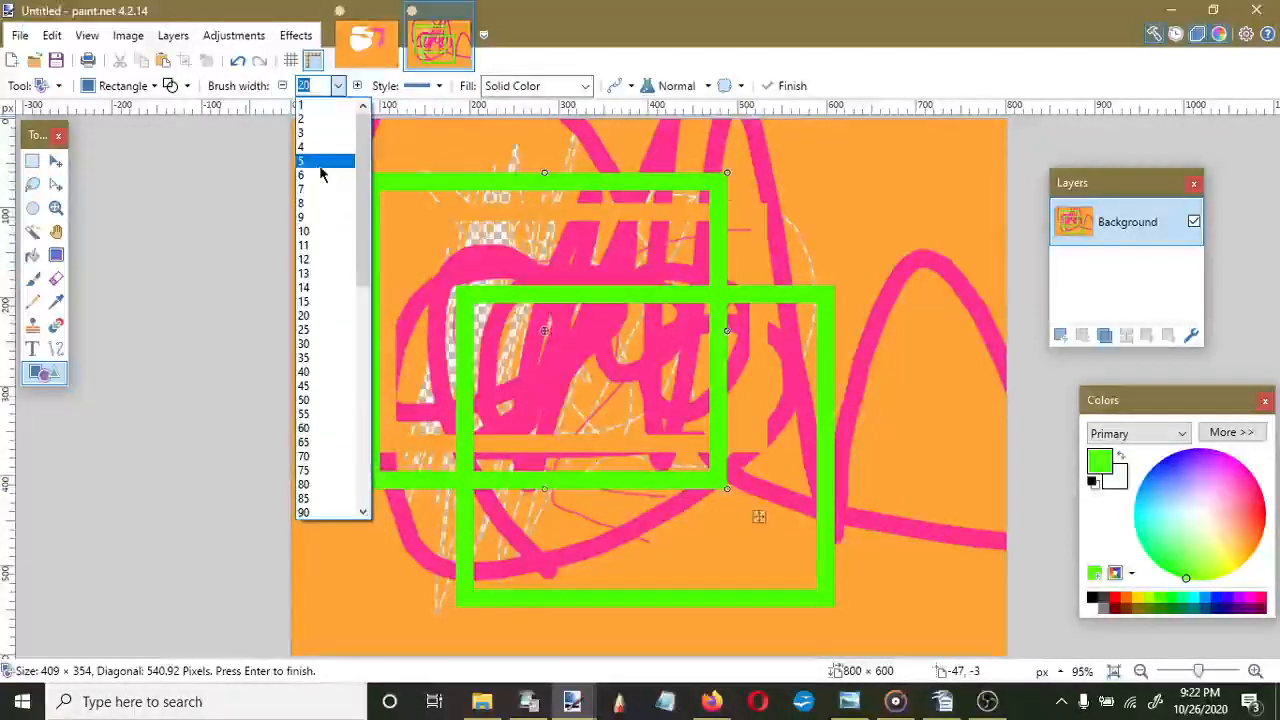
left_click(320, 162)
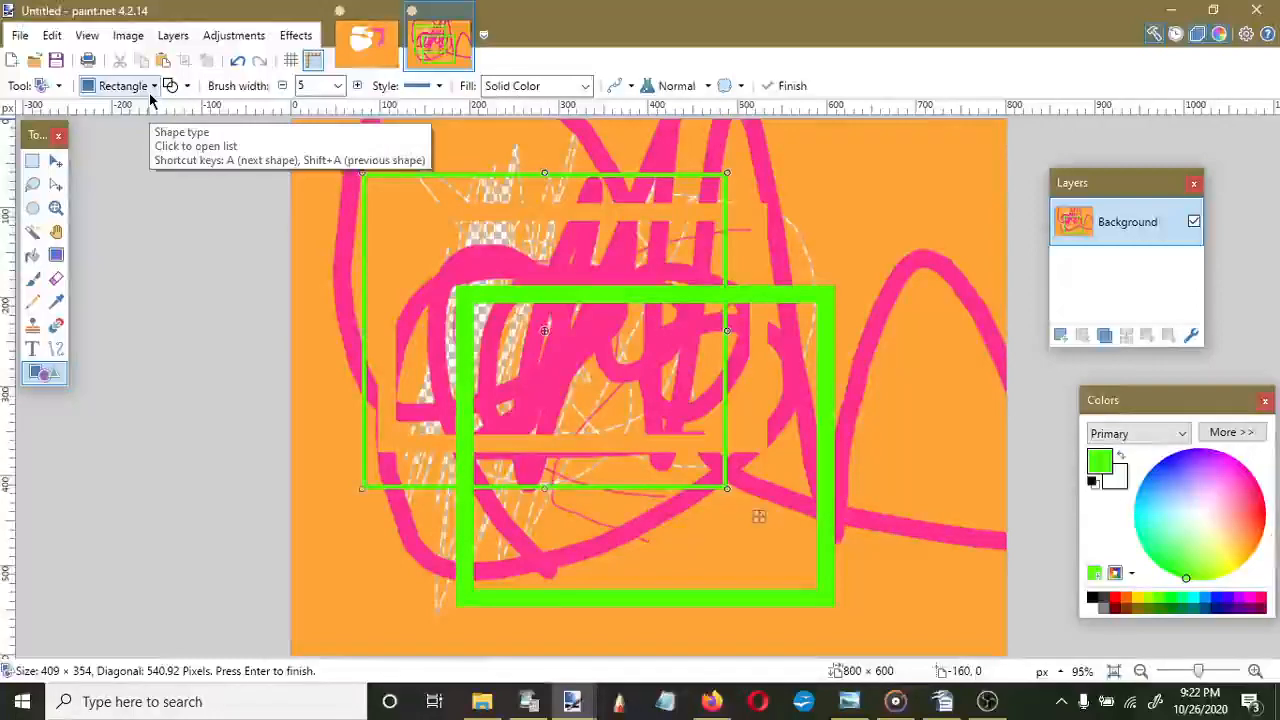
Try the thin-outlined rectangle as a filled shape and as a filled shape with outline, and finish it in the latter mode
left_click(188, 87)
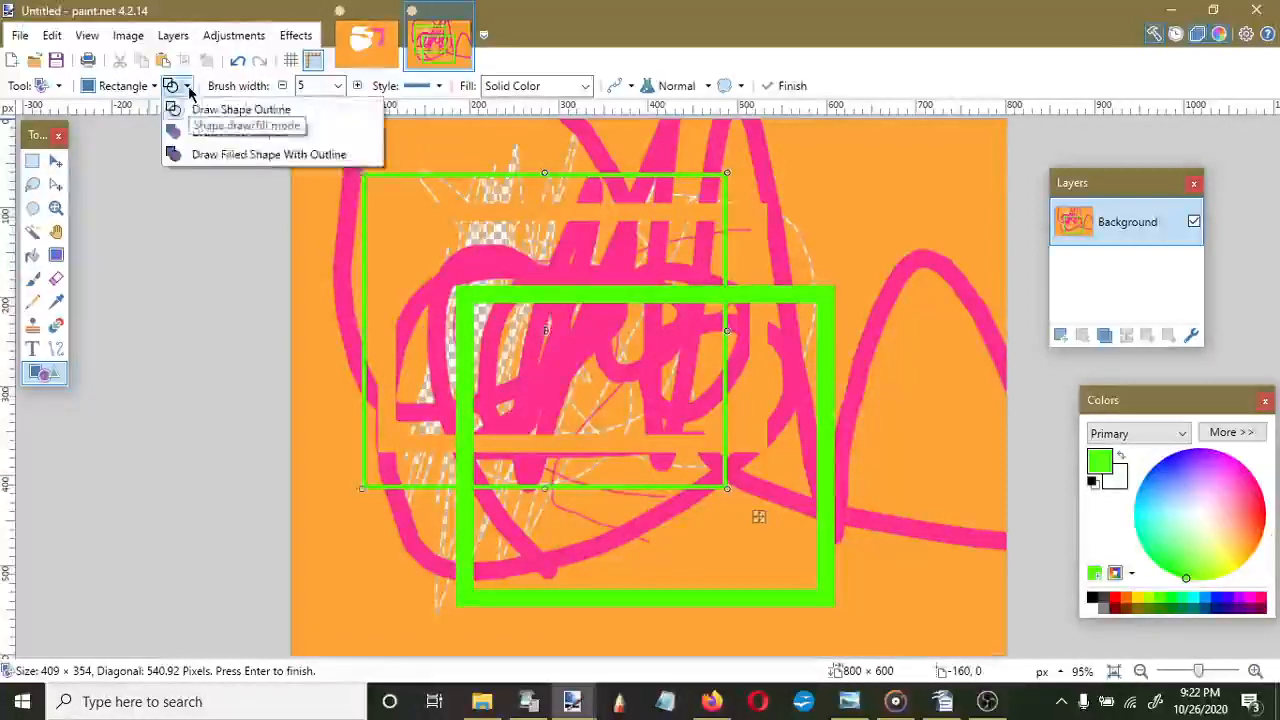
left_click(215, 132)
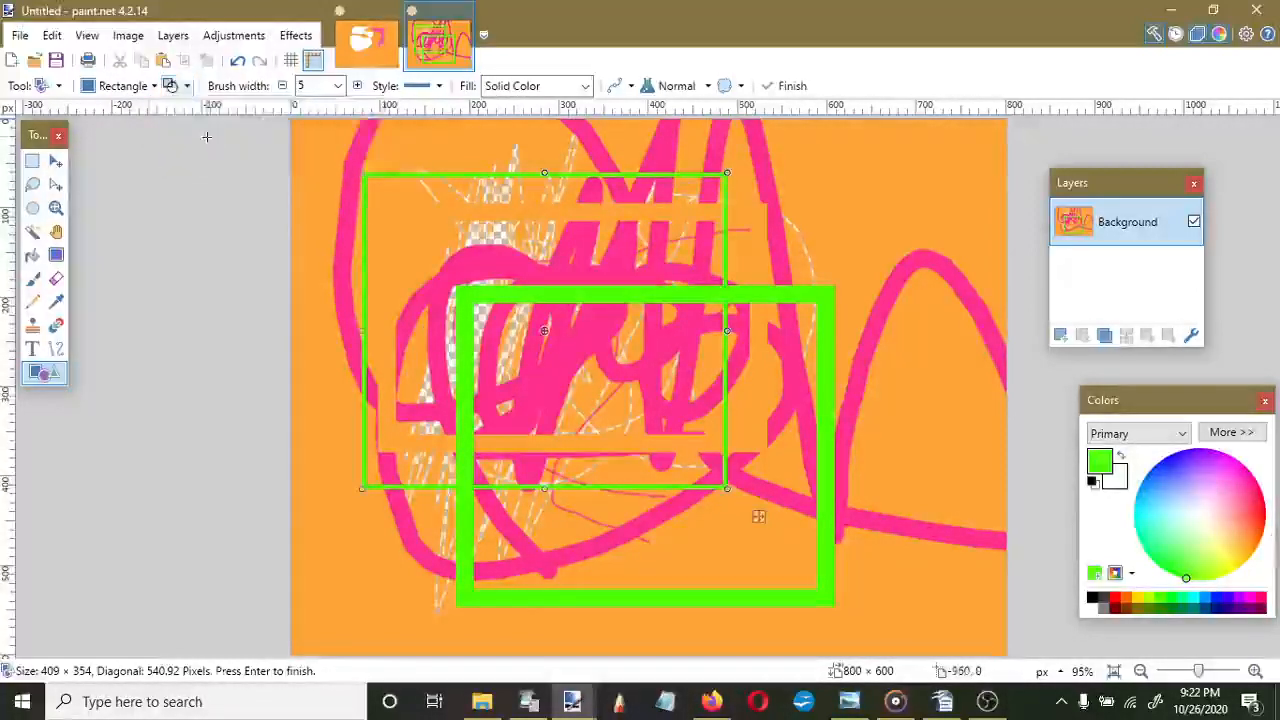
left_click(188, 87)
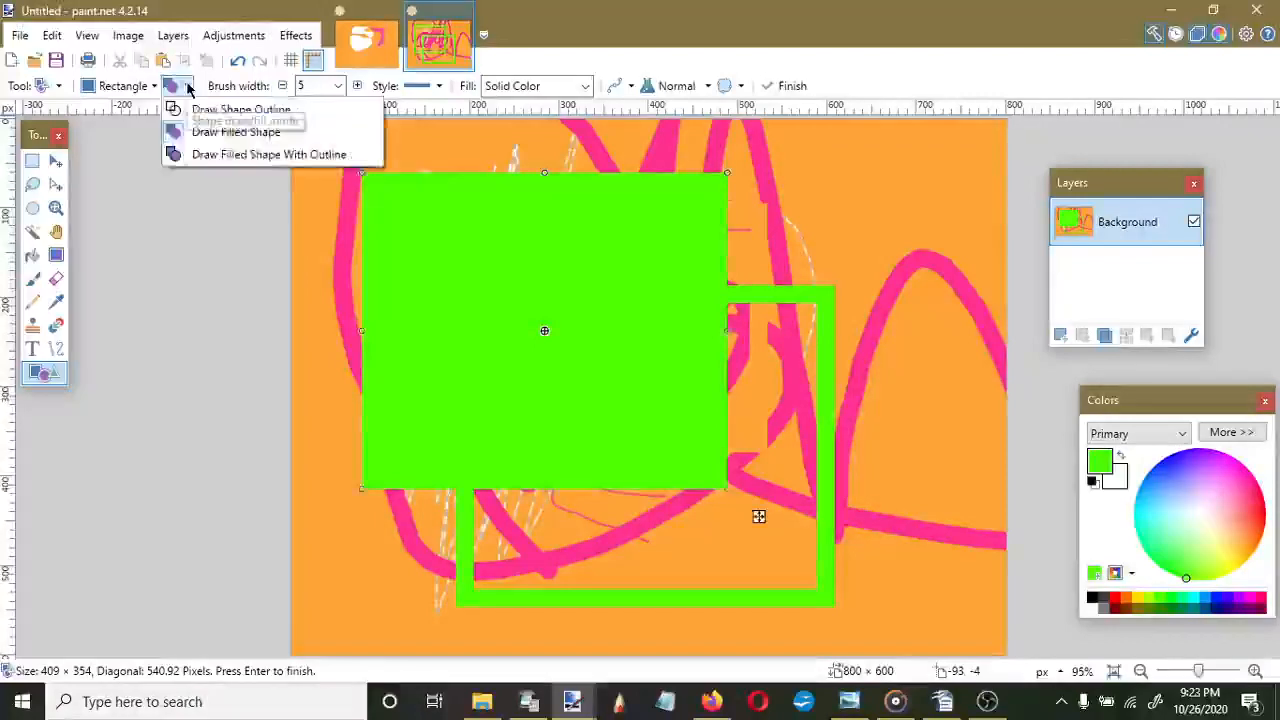
left_click(196, 154)
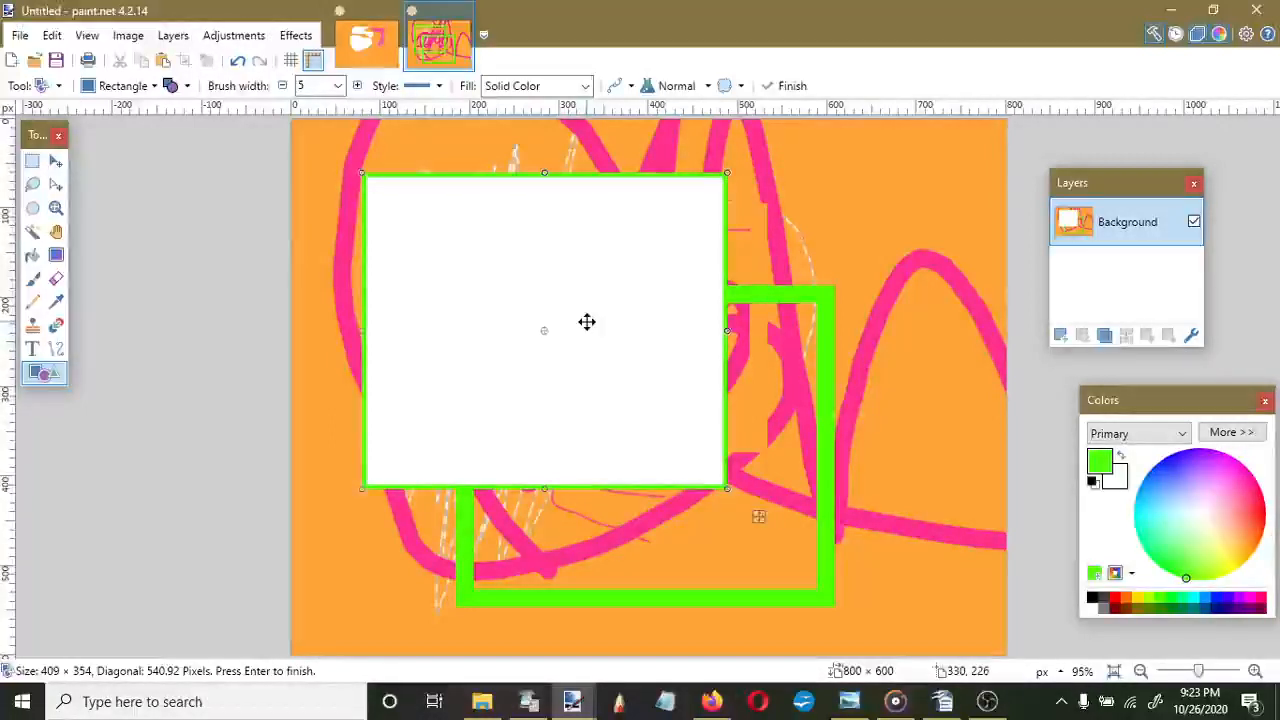
key("Return")
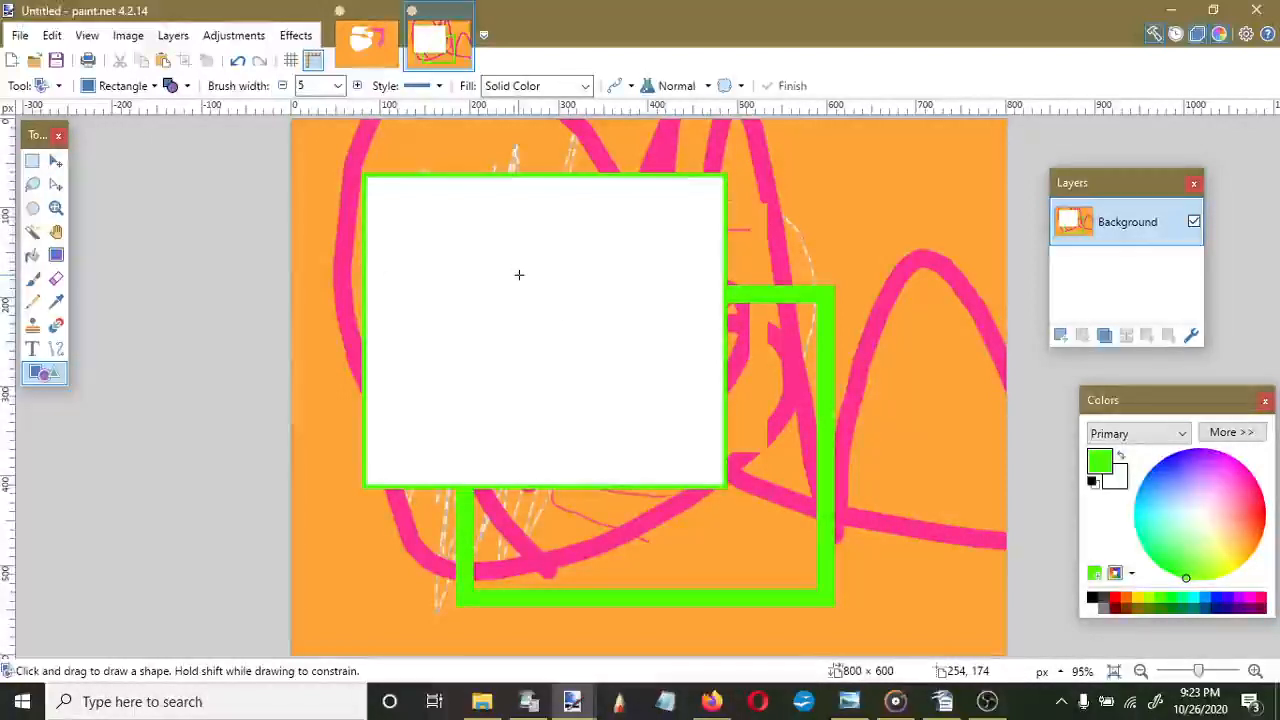
Undo the white-filled rectangle completely, including its fill mode and brush width changes
left_click(33, 163)
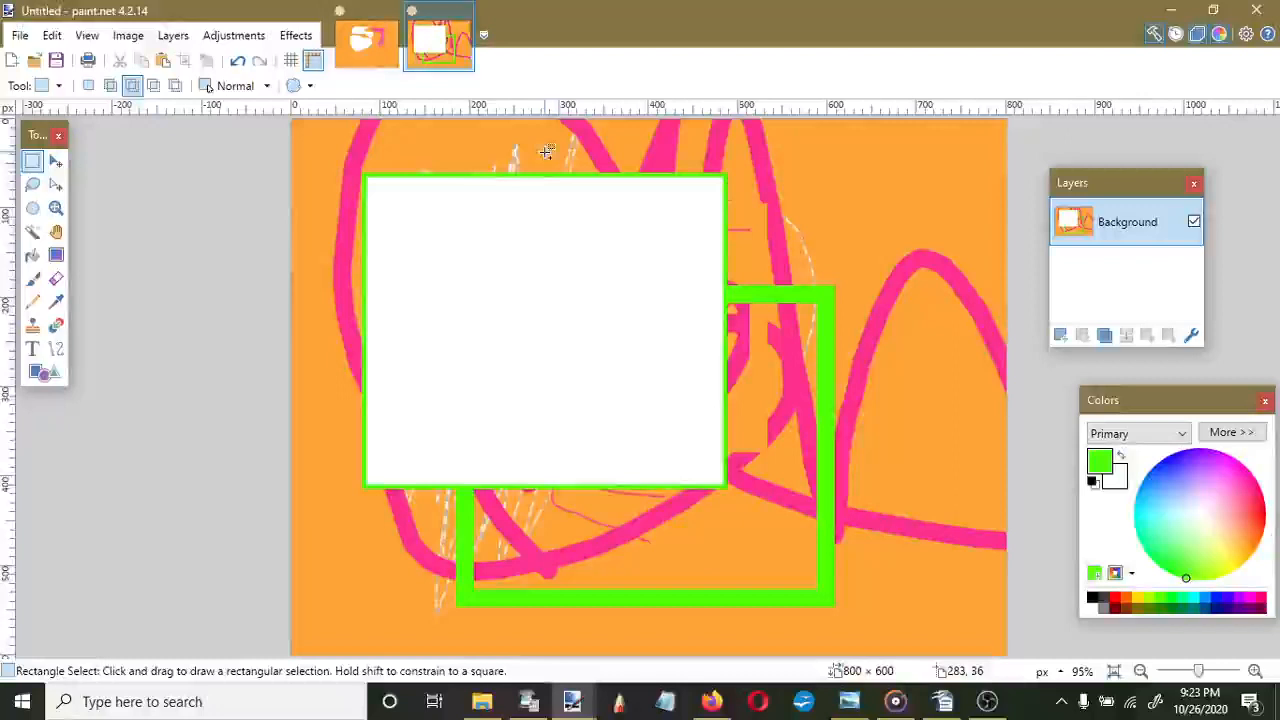
key("ctrl+z")
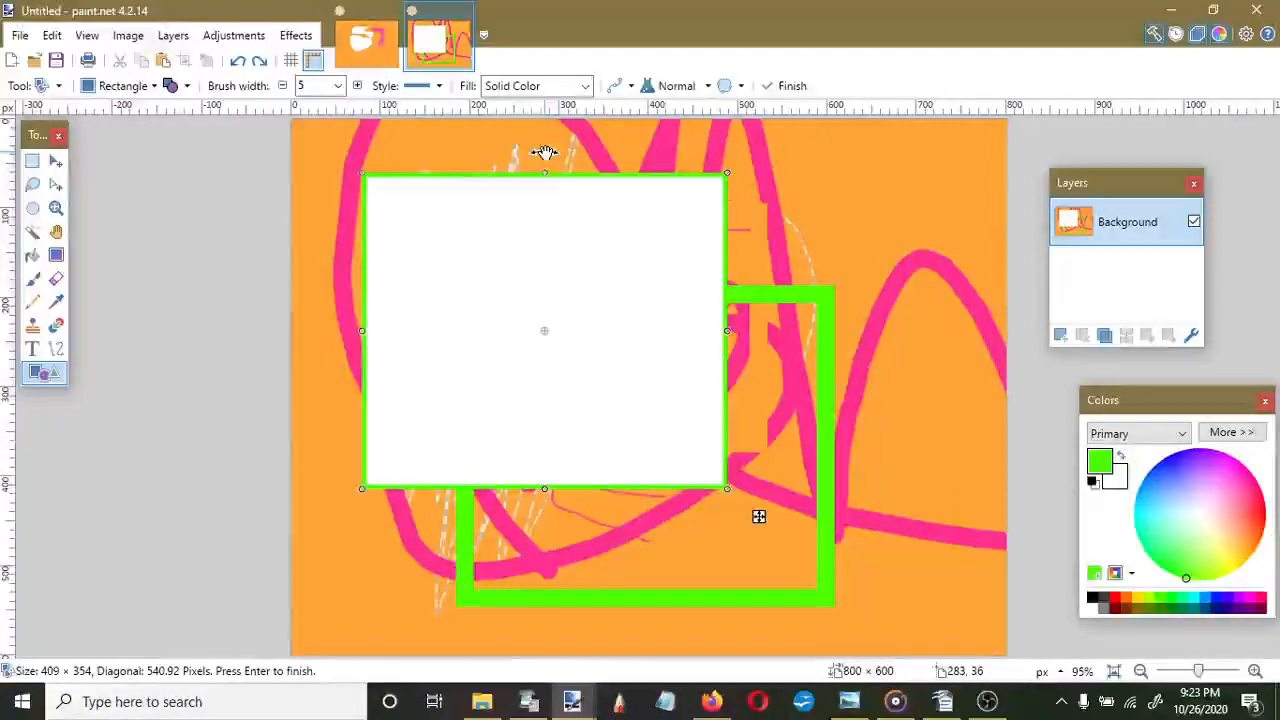
key("ctrl+z")
key("ctrl+z")
key("ctrl+z")
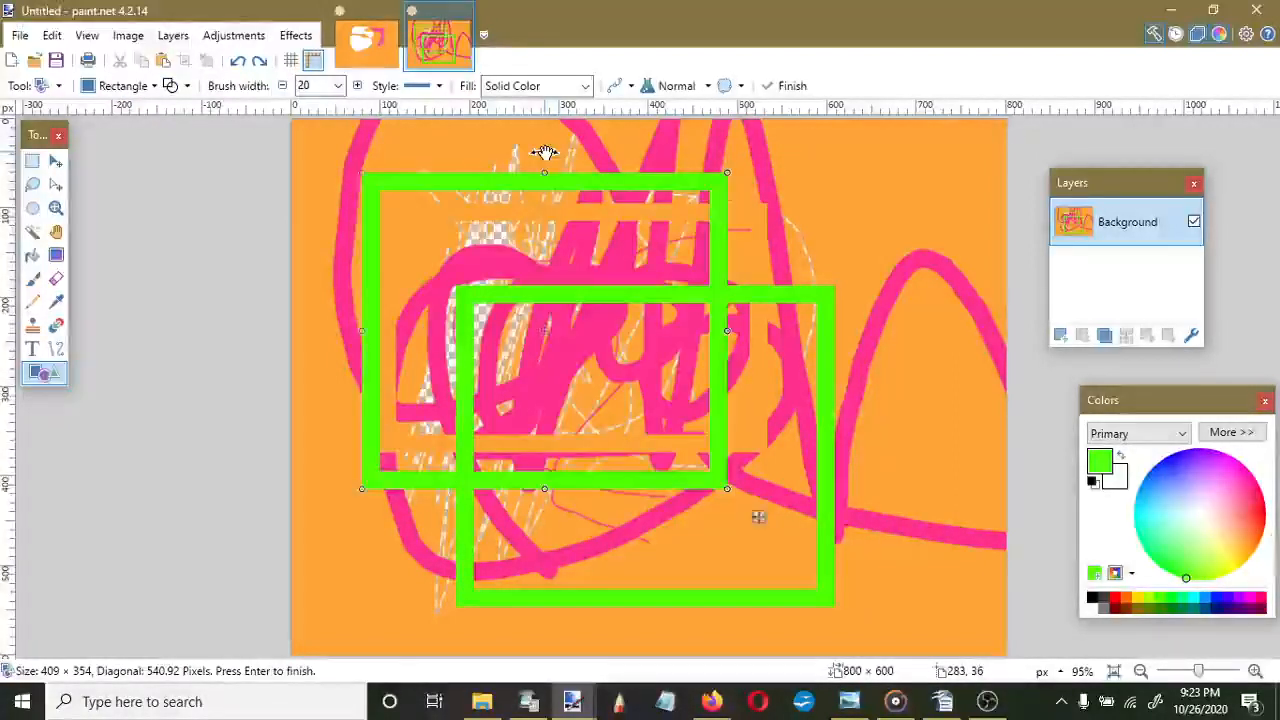
key("ctrl+z")
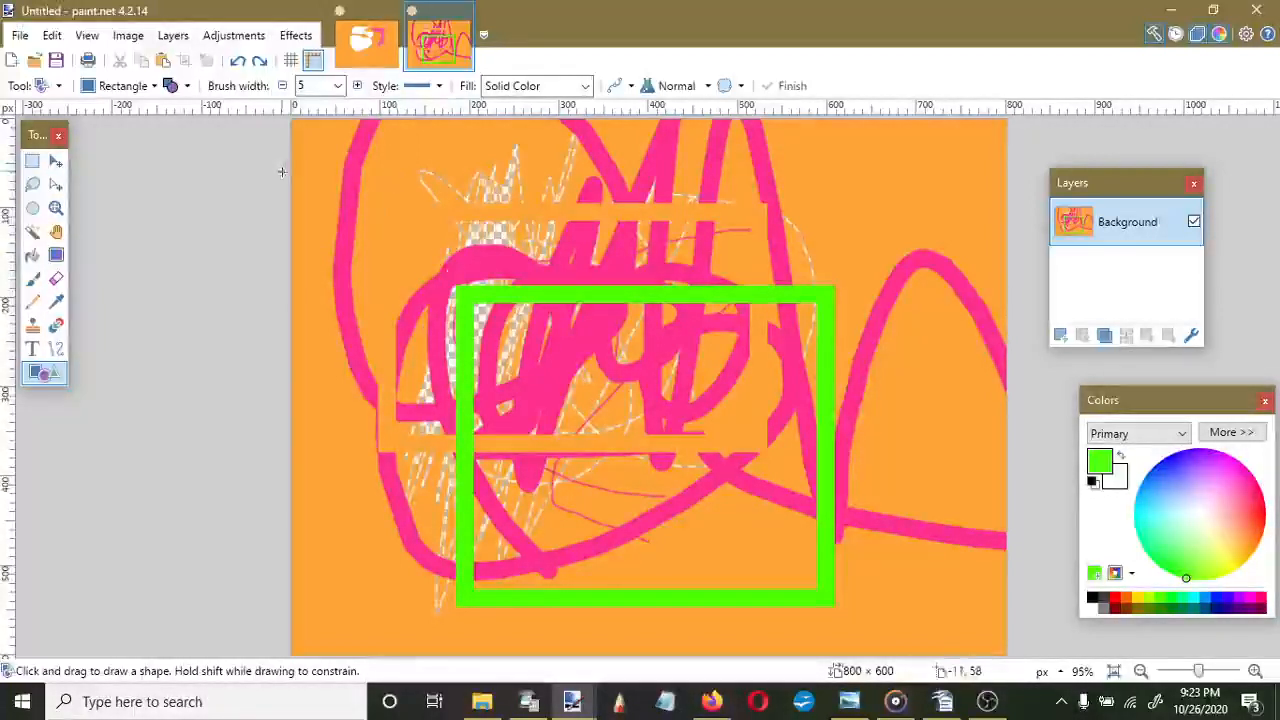
Try to select rectangular areas of the drawing with Rectangle Select in Subtract mode
left_click(31, 163)
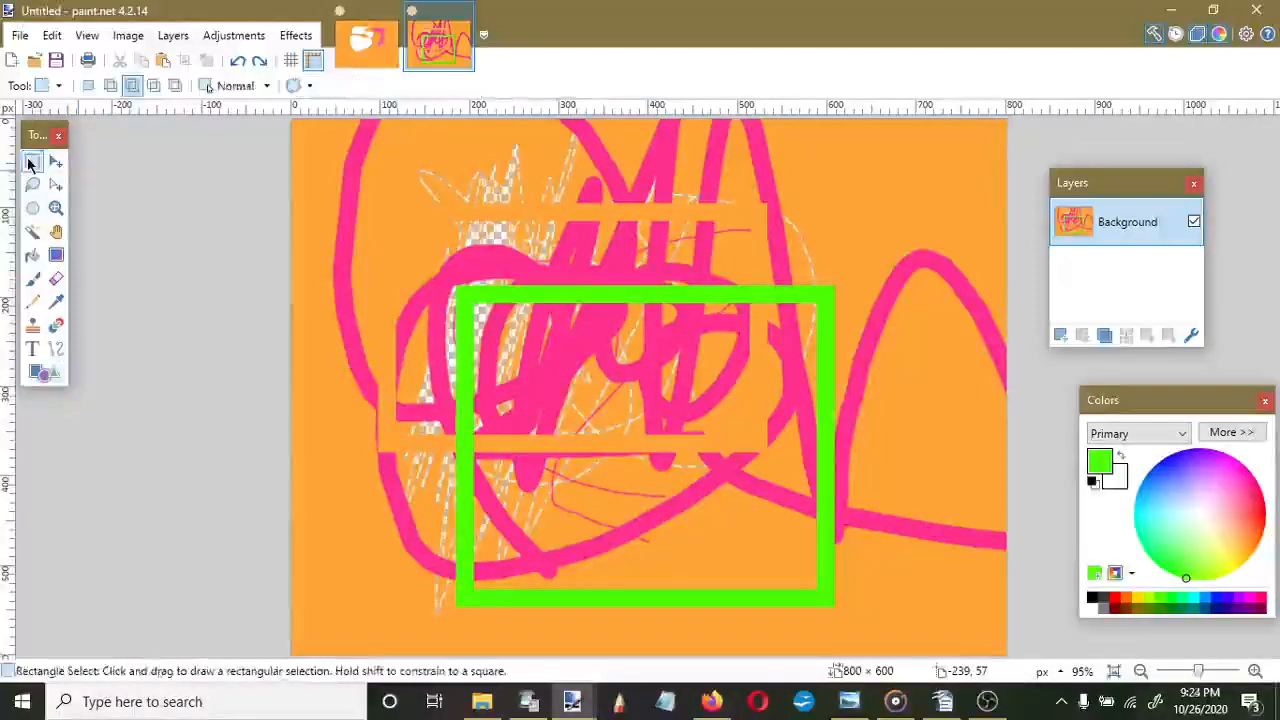
left_click_drag(390, 210, 1010, 660)
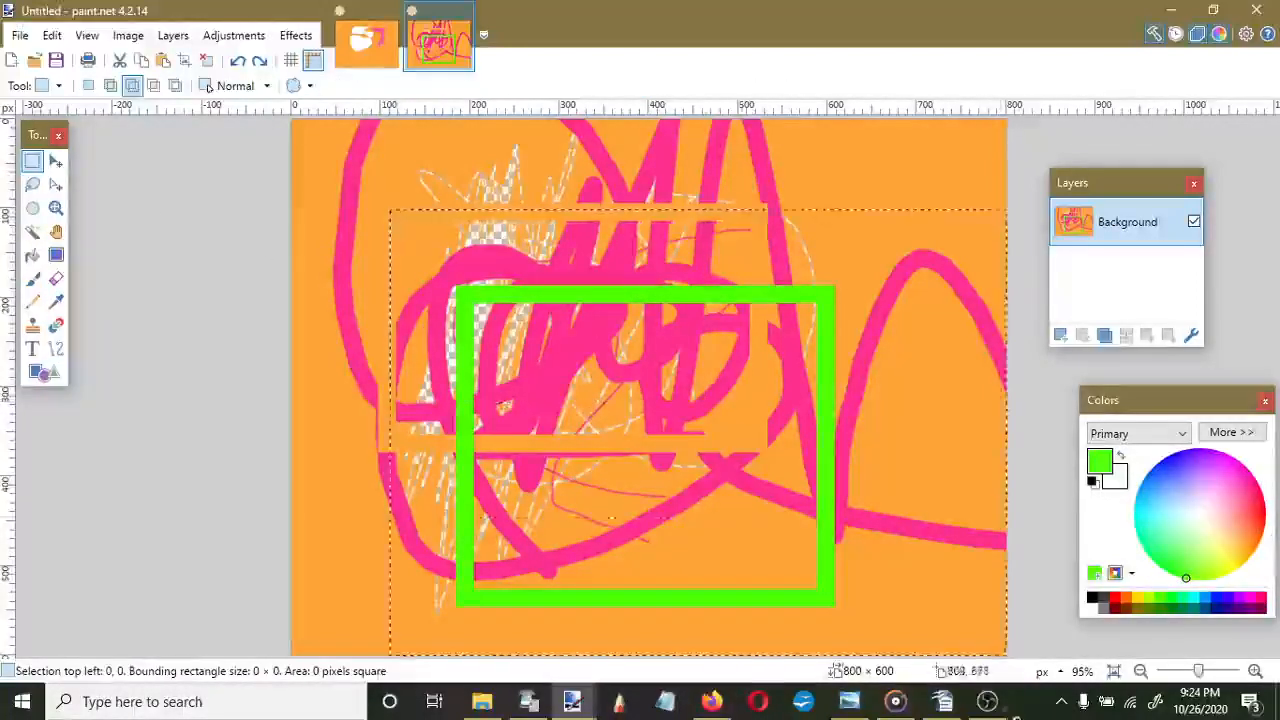
left_click_drag(1013, 717, 1026, 718)
left_click_drag(916, 600, 484, 248)
left_click_drag(597, 440, 291, 125)
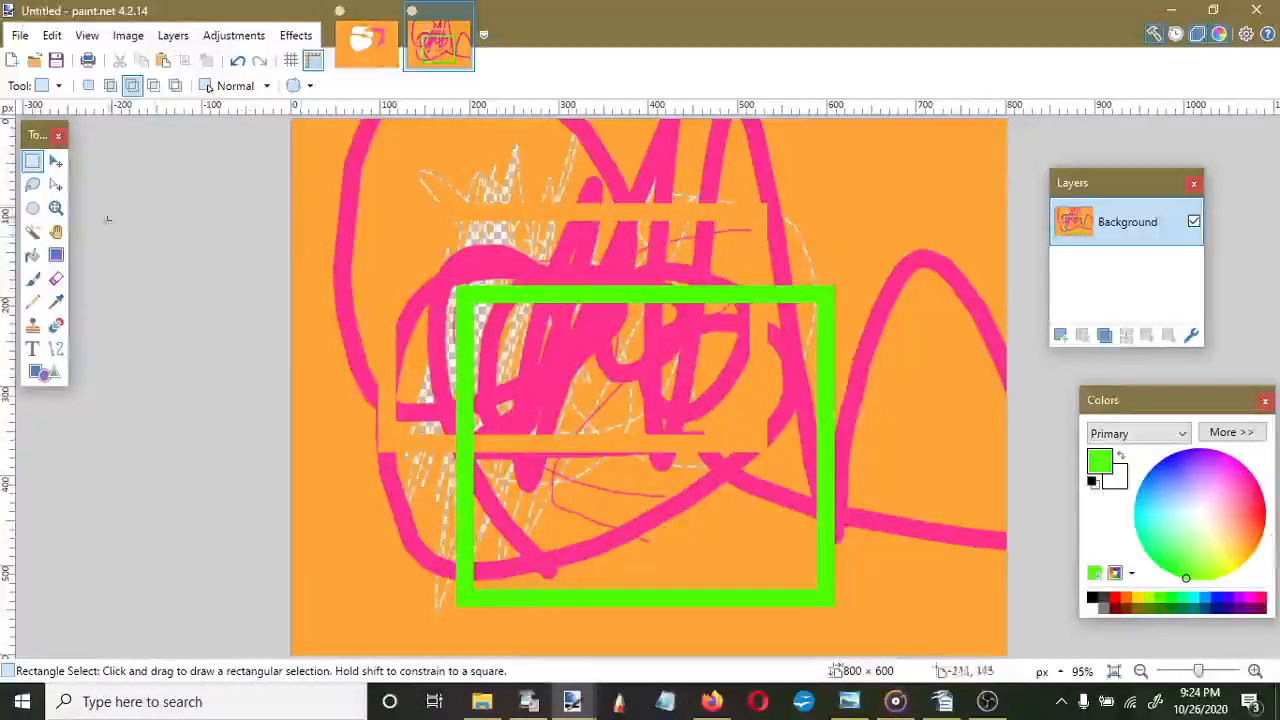
Set the selection mode to Replace and select a rectangular area about 567 × 467 pixels around the green rectangle
left_click(88, 85)
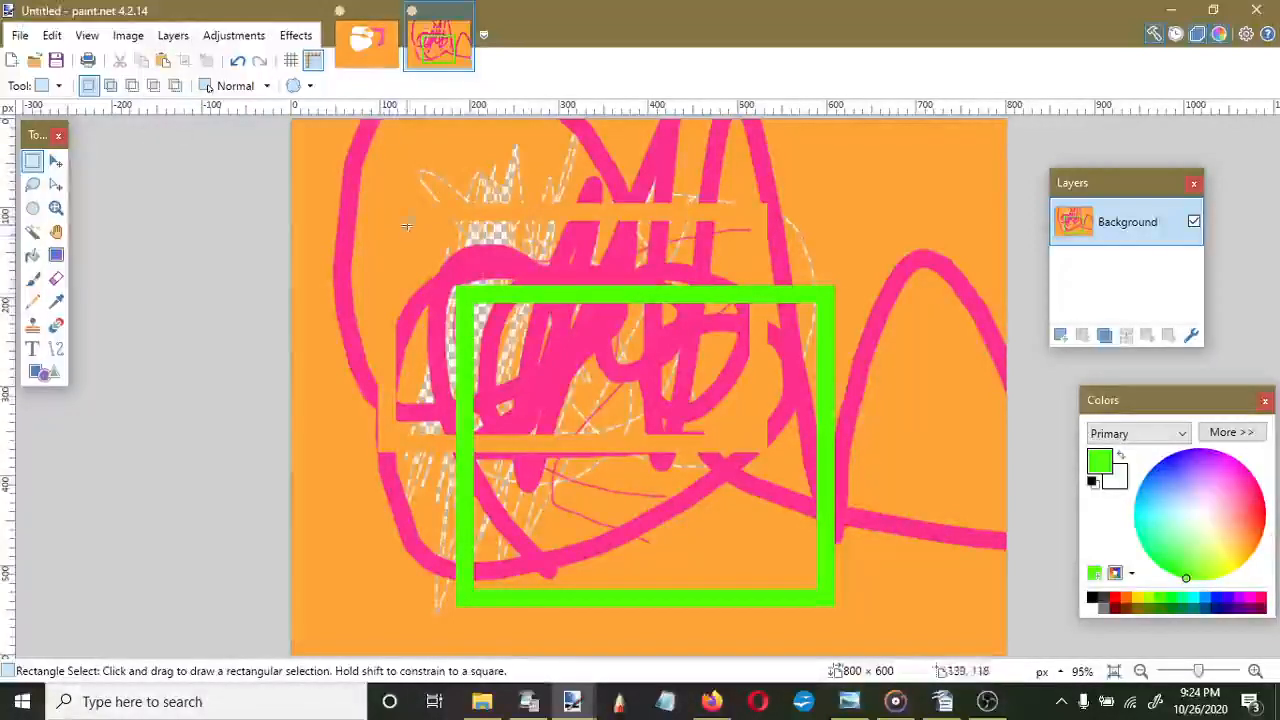
mouse_move(406, 226)
left_mouse_down()
mouse_move(715, 405)
mouse_move(905, 610)
mouse_move(913, 641)
left_mouse_up()
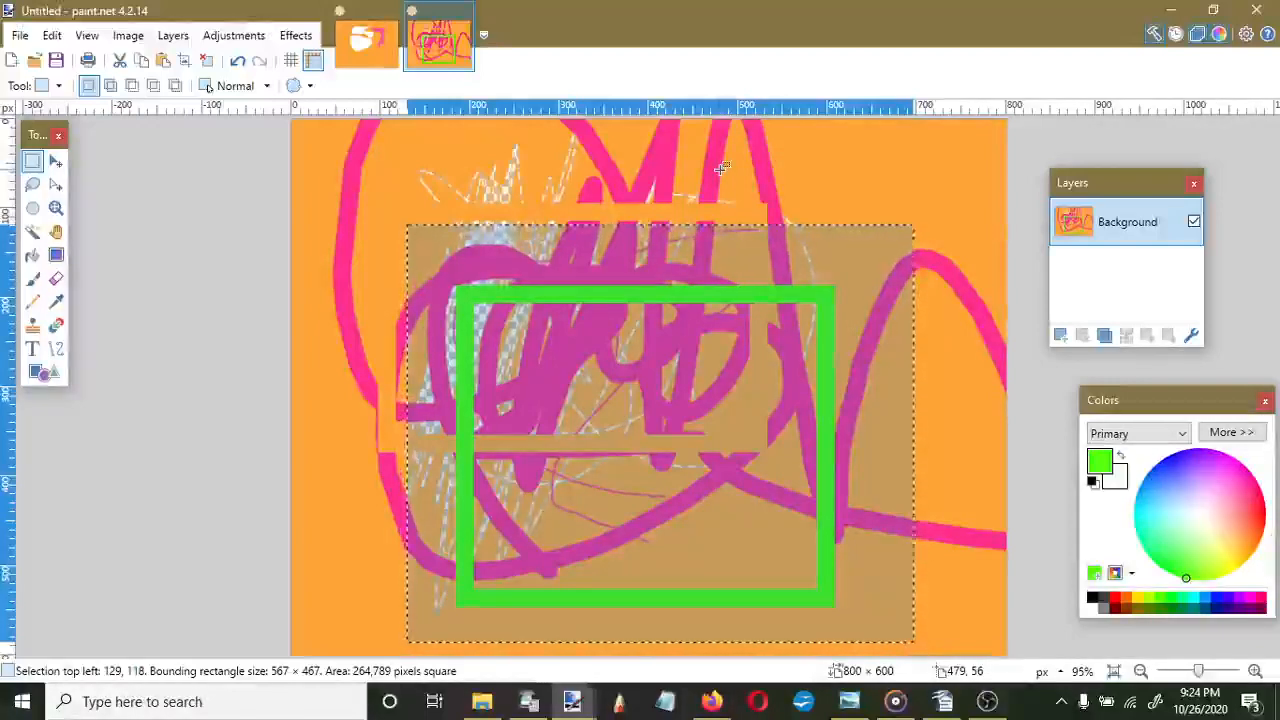
Erase the selected area, fill a rectangular selection of about 447 × 337 pixels with the green primary color and deselect it
key("Delete")
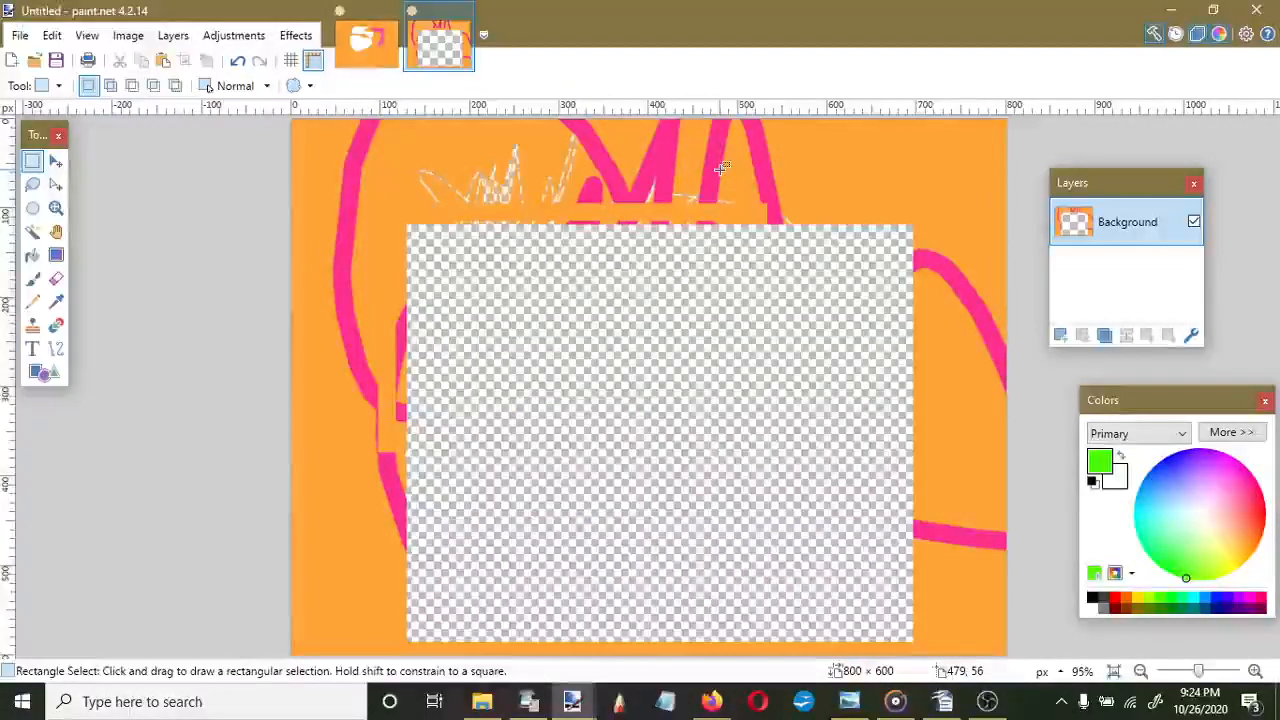
mouse_move(347, 191)
left_mouse_down()
mouse_move(737, 449)
mouse_move(746, 490)
left_mouse_up()
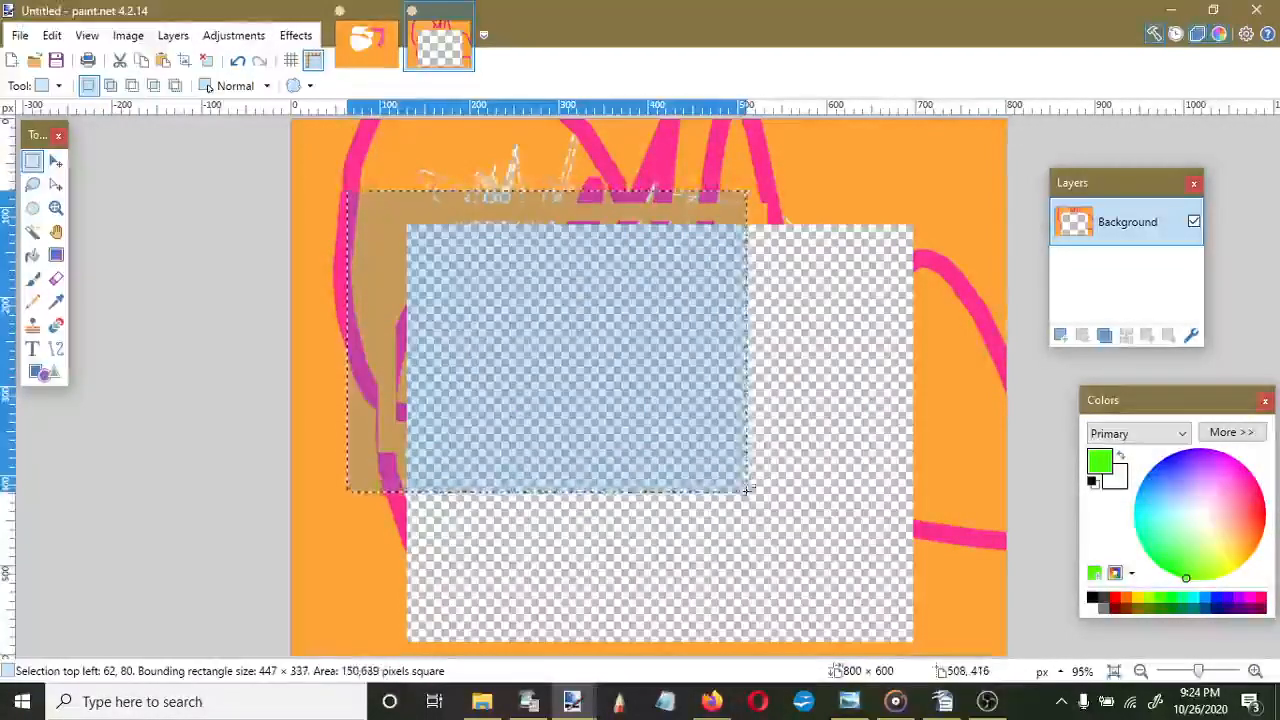
key("BackSpace")
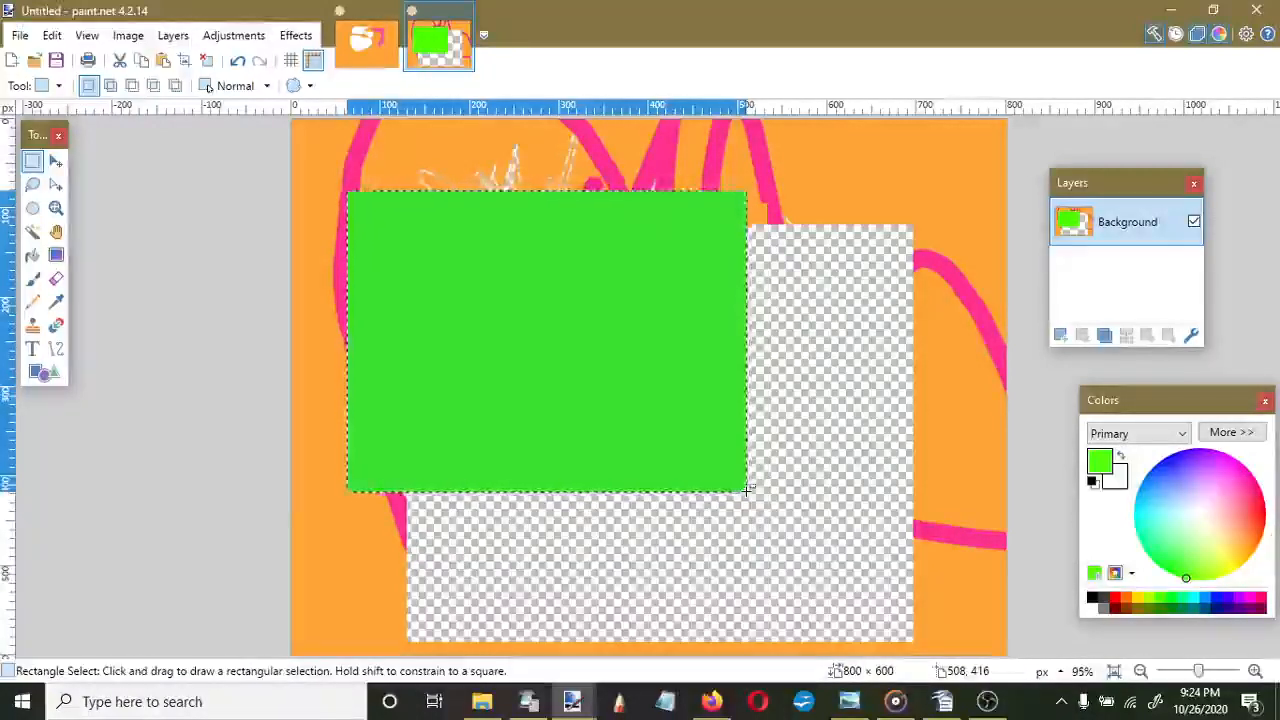
left_click(206, 60)
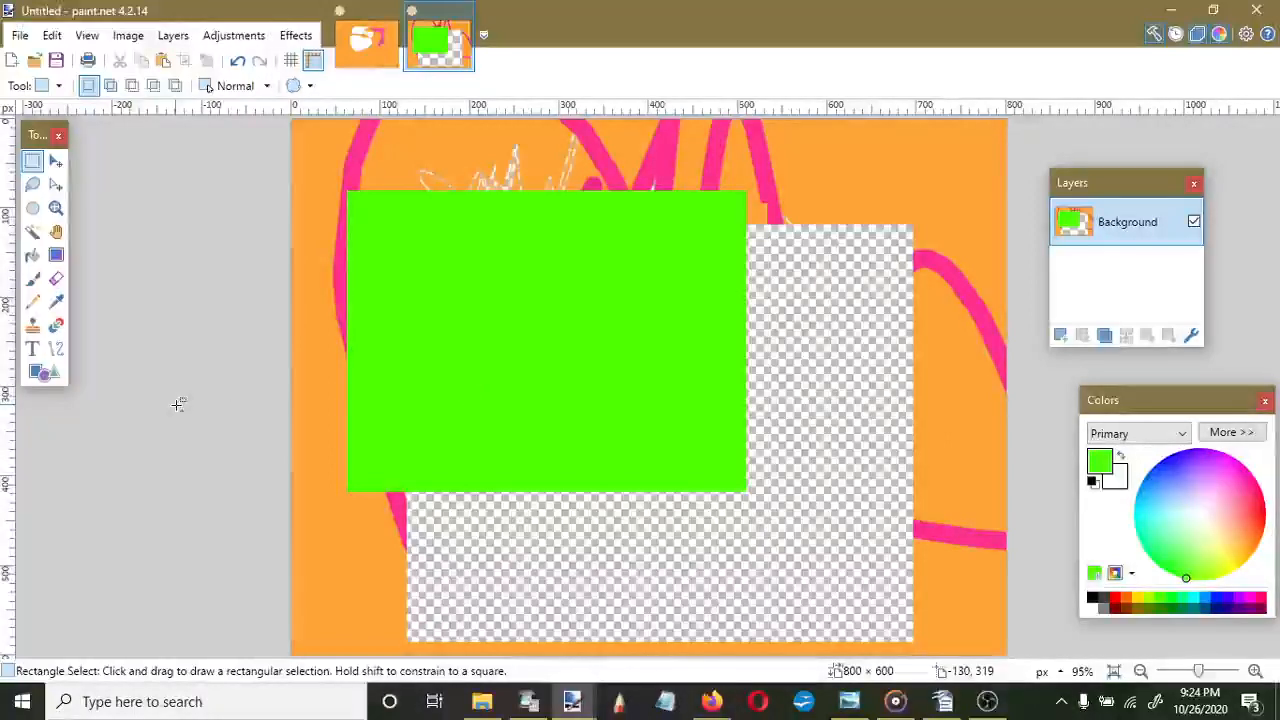
Erase everything on the canvas, create a new blank image with the default settings and return to the emptied image
key("ctrl+a")
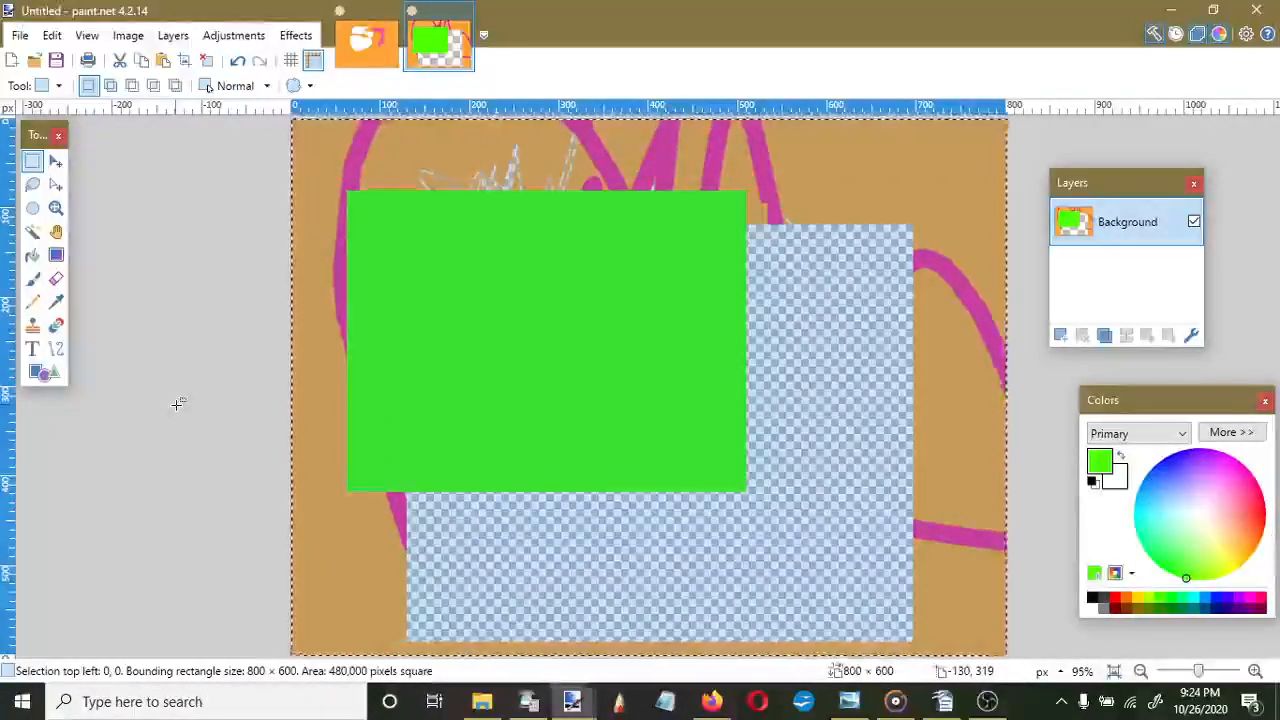
key("Delete")
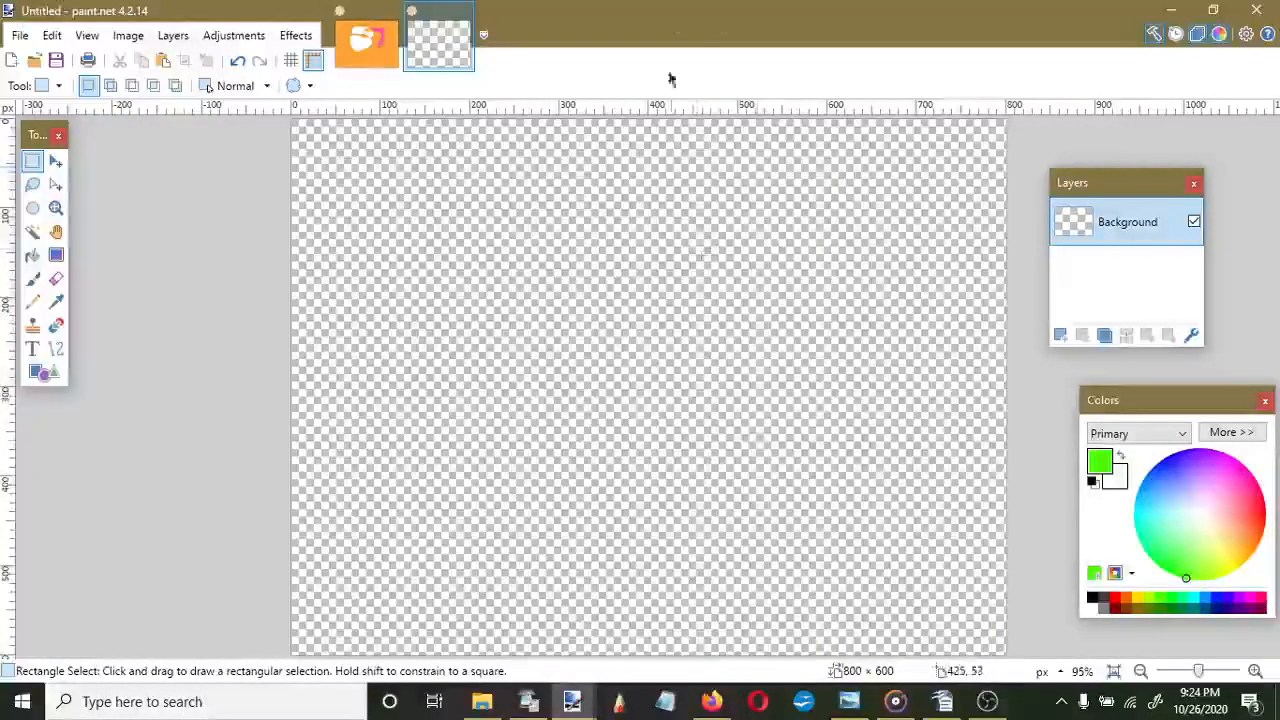
key("ctrl+n")
key("Return")
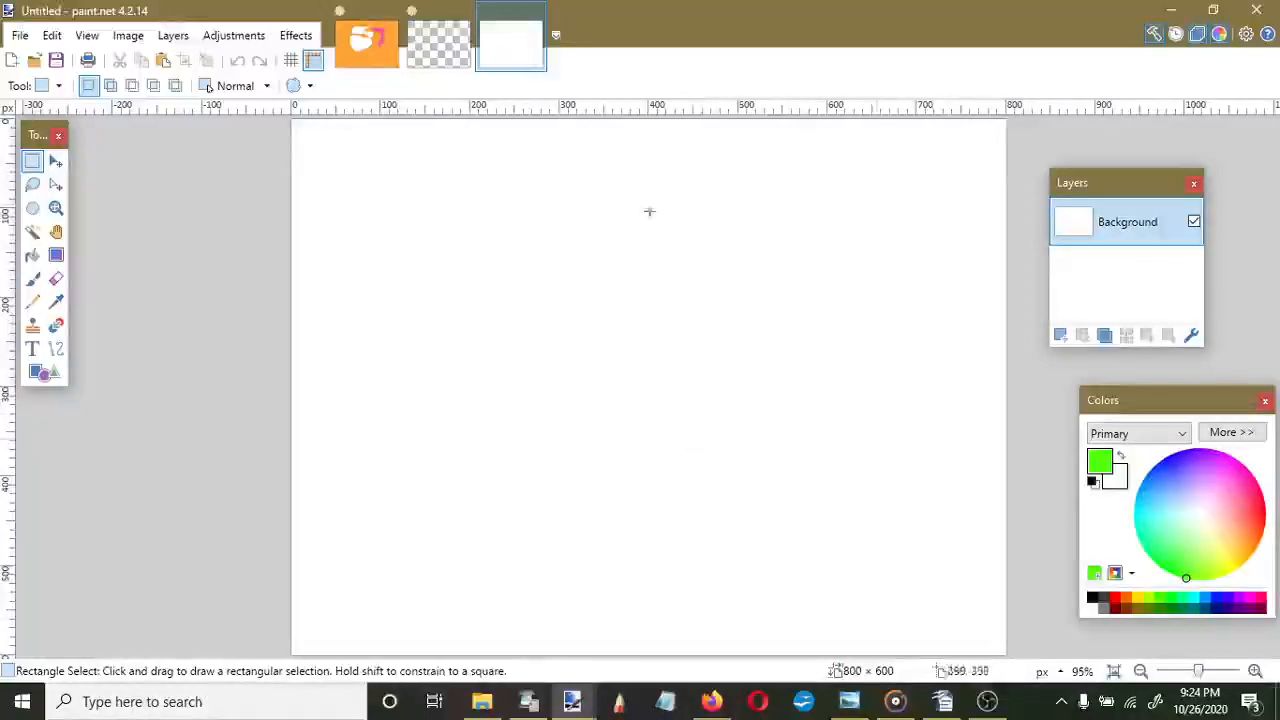
left_click(436, 52)
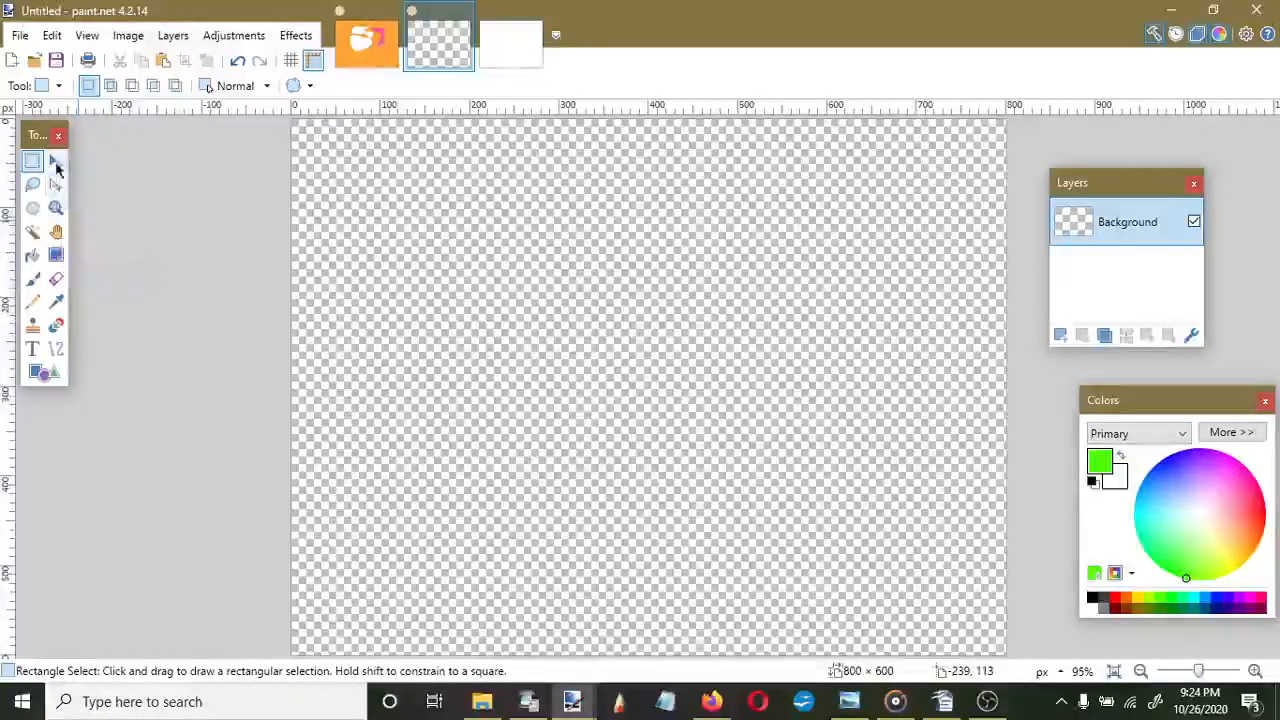
Draw a linear gradient about 704 pixels long diagonally across the canvas, and set its primary color to pink and secondary to dark blue
left_click(55, 256)
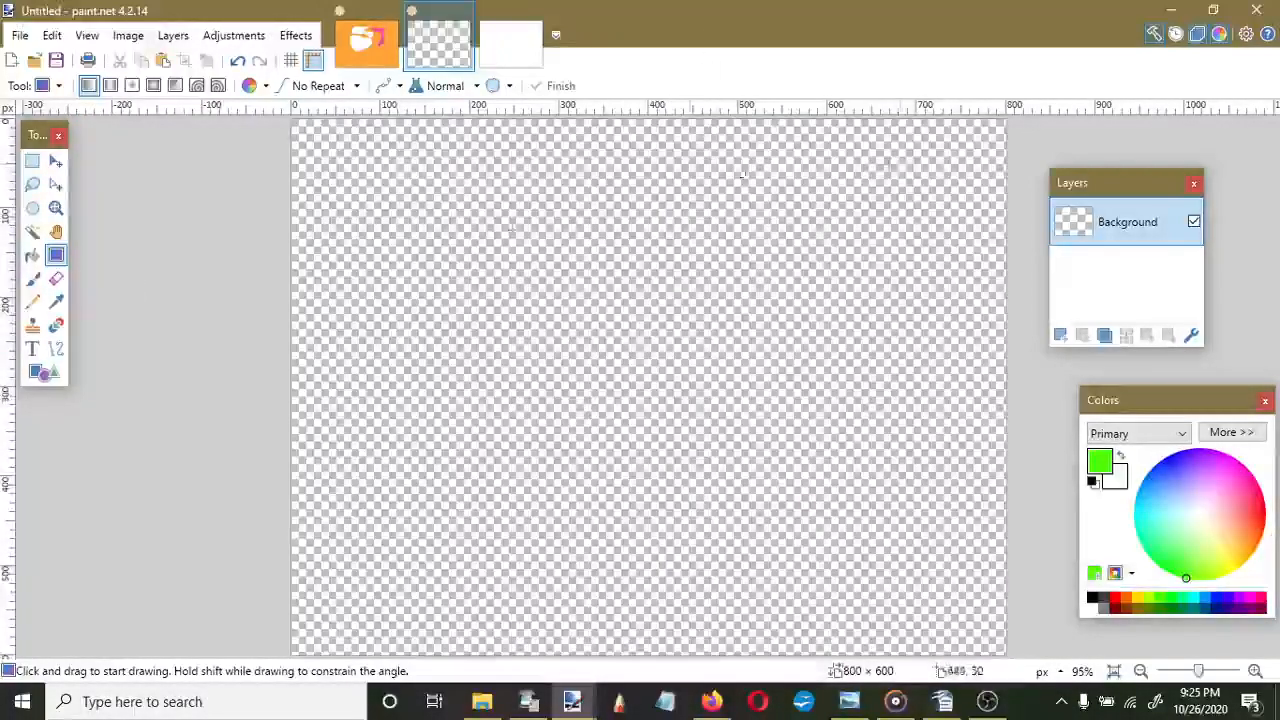
left_click_drag(894, 178, 385, 548)
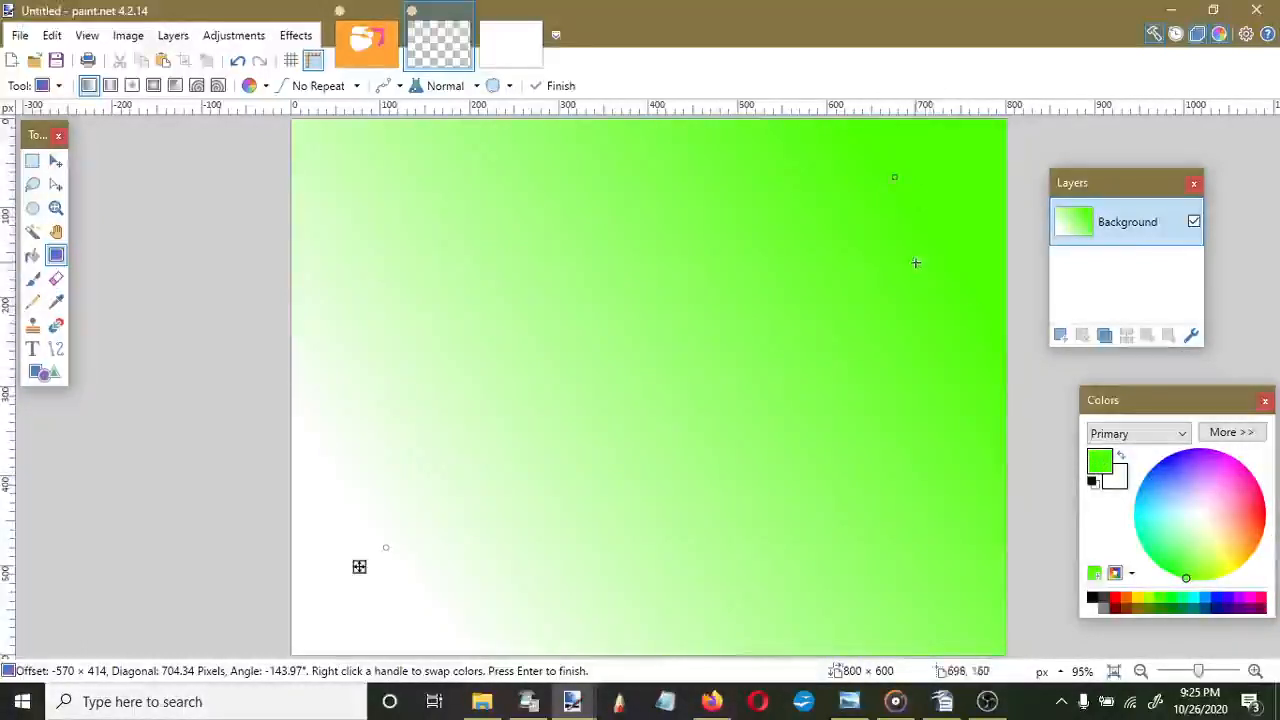
left_click(1250, 482)
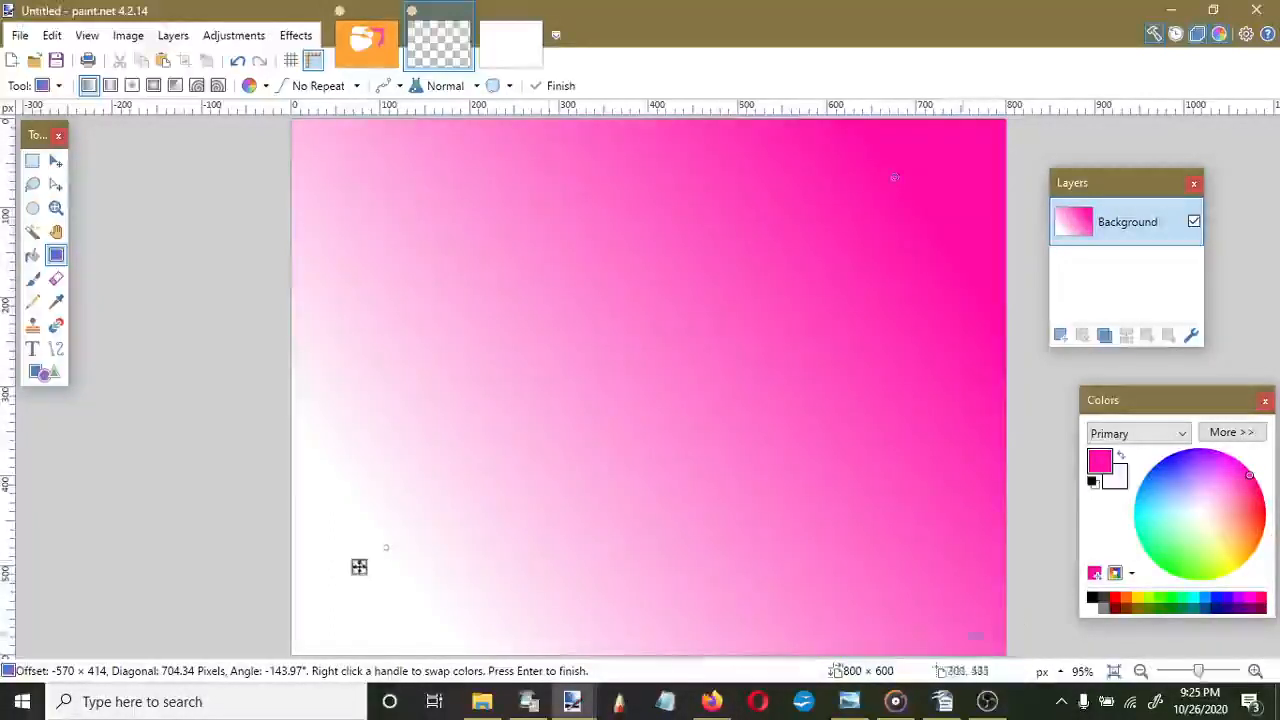
left_click(1122, 482)
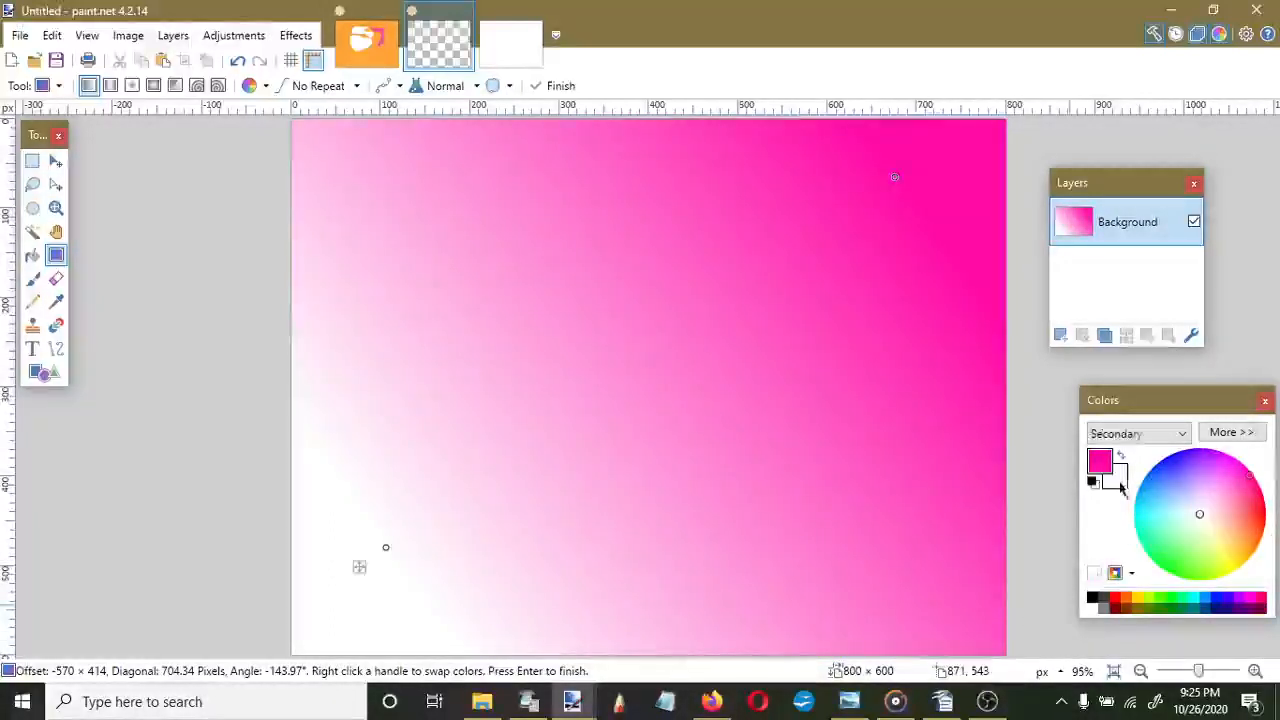
left_click(1207, 608)
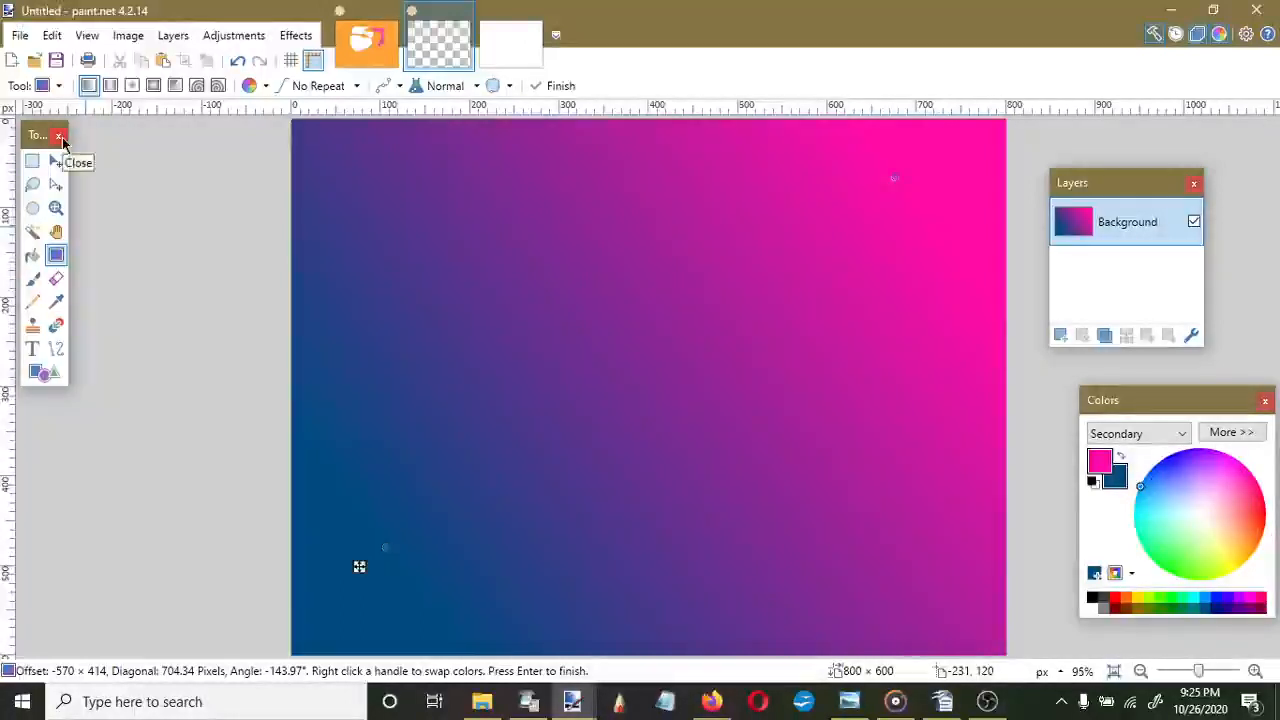
Clear the canvas, try a radial gradient about 568 pixels long starting near the canvas center, and undo it
key("ctrl+a")
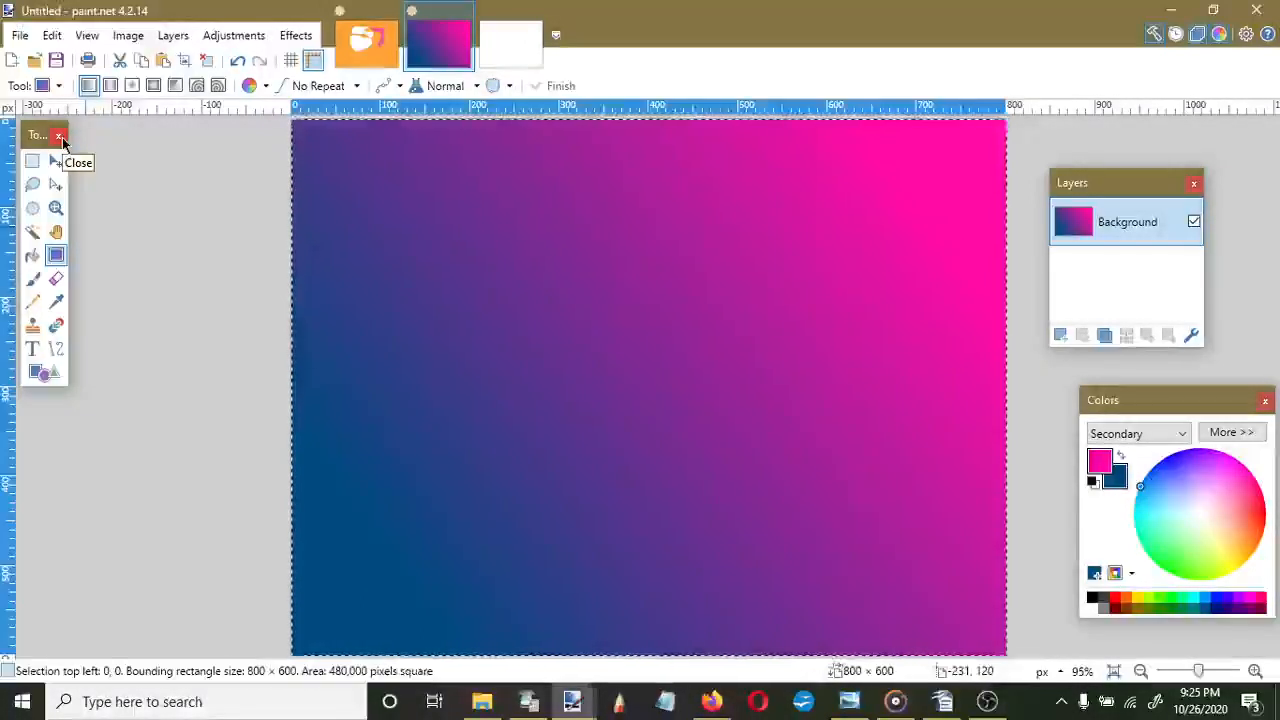
key("Delete")
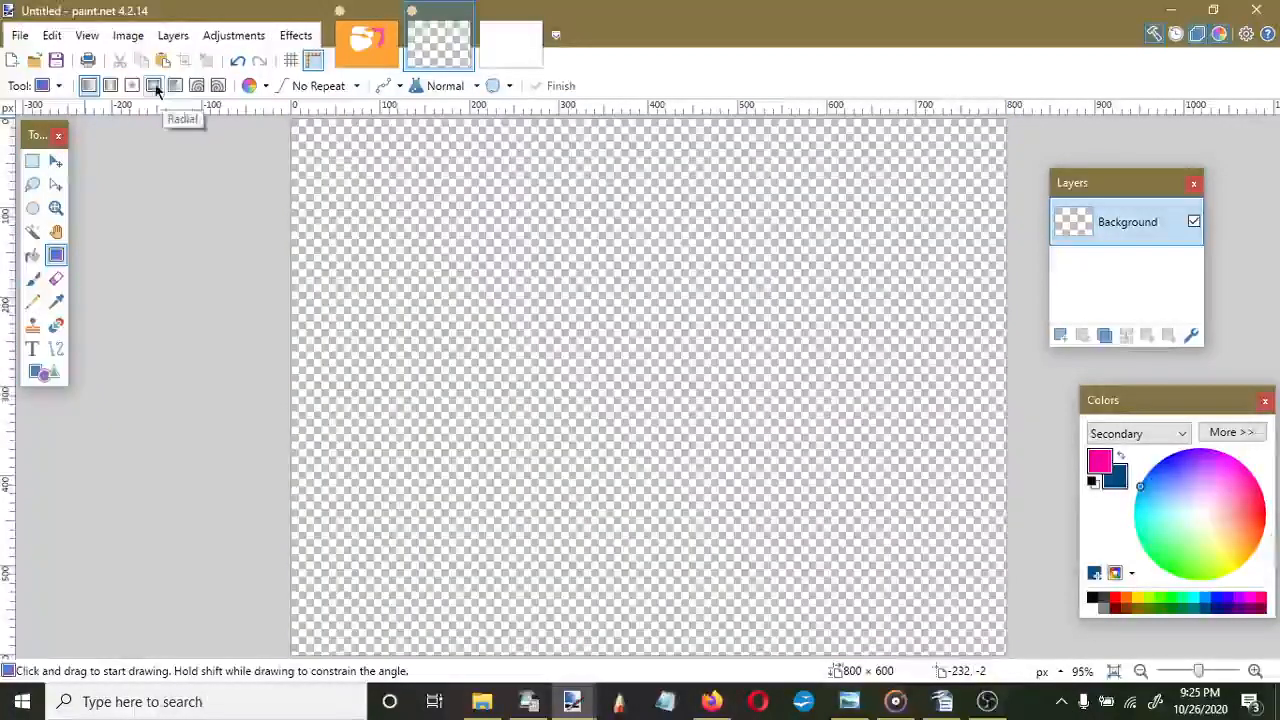
left_click(154, 86)
left_click_drag(677, 347, 266, 644)
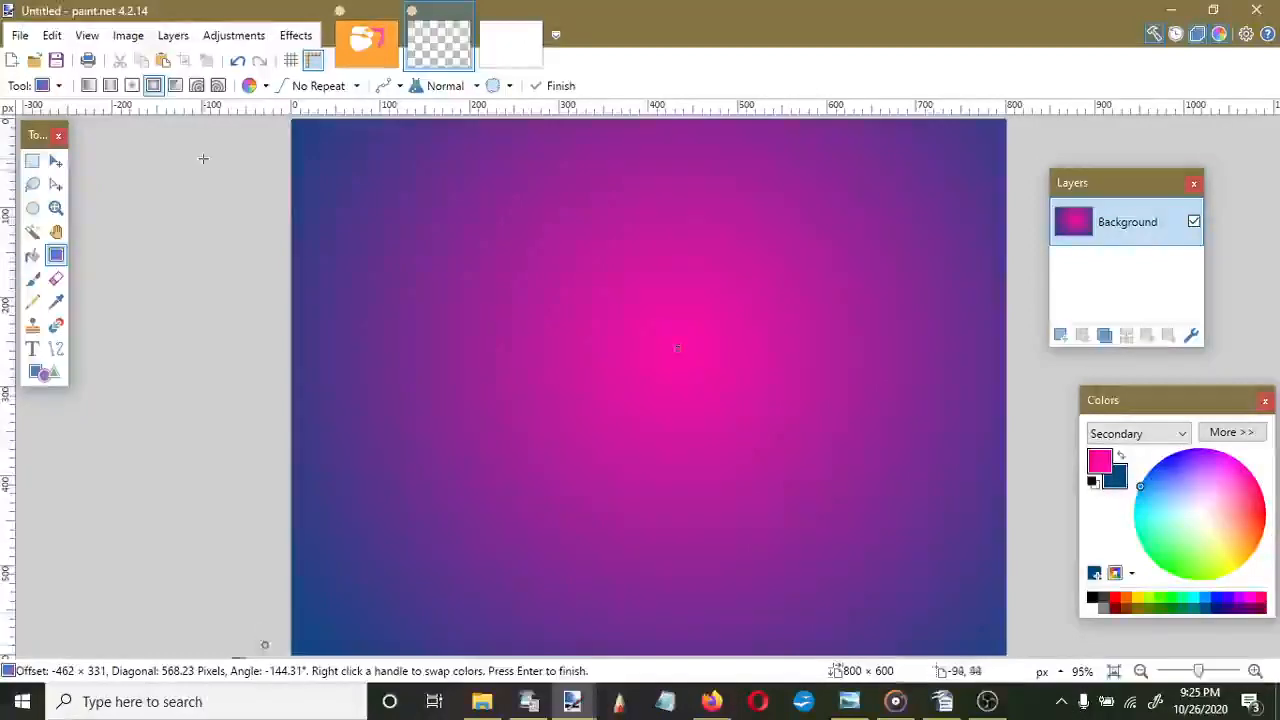
key("ctrl+z")
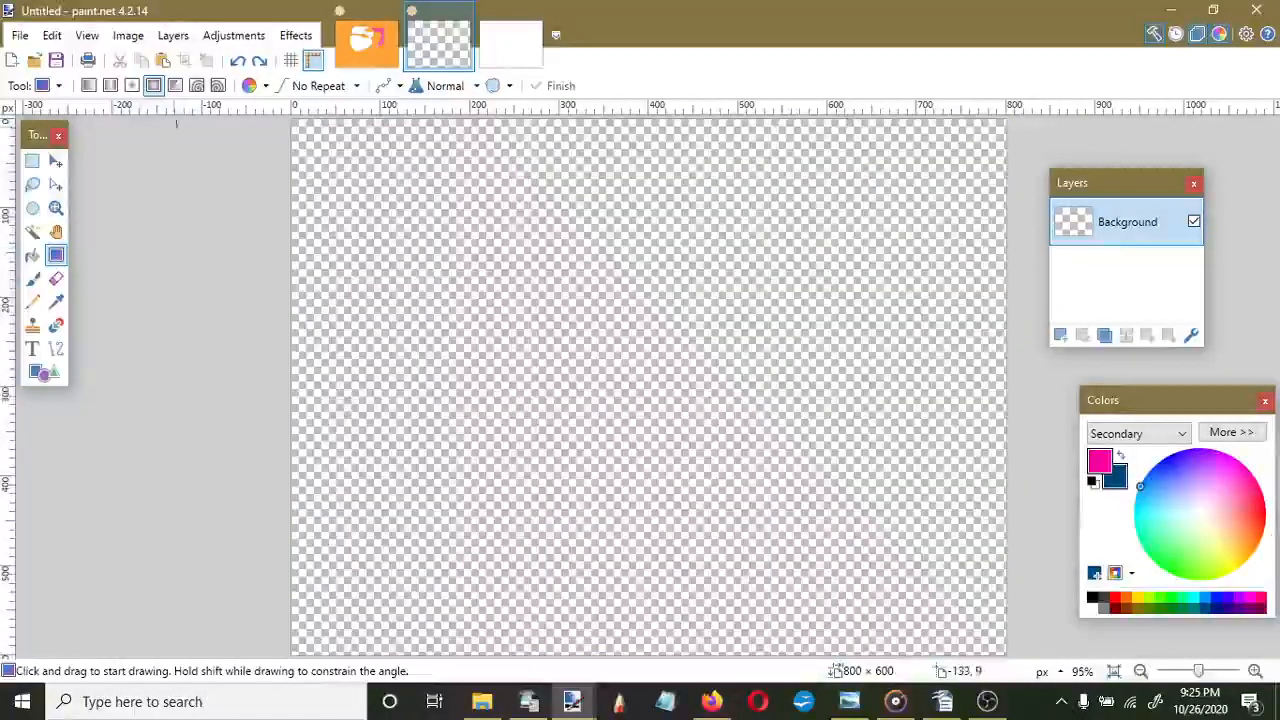
Try a reflected linear gradient, swing its end point to the lower left, switch it to plain linear and erase the canvas
left_click(110, 85)
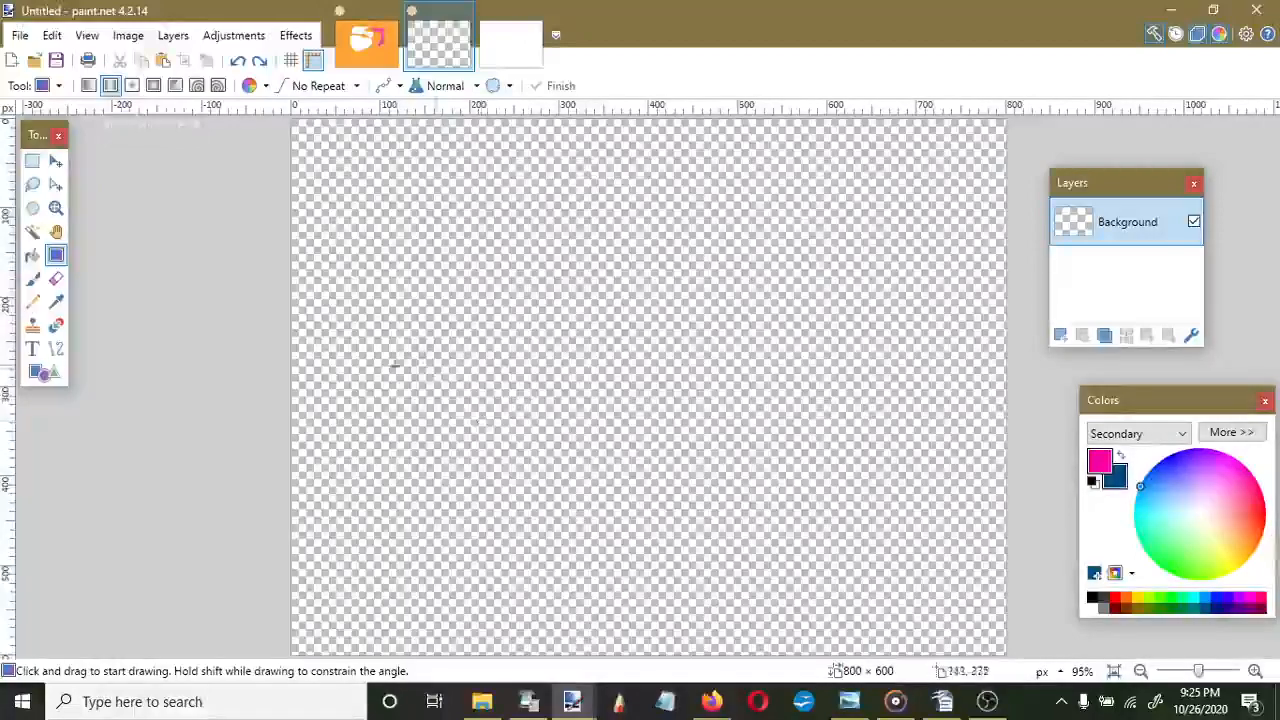
left_click_drag(365, 362, 938, 373)
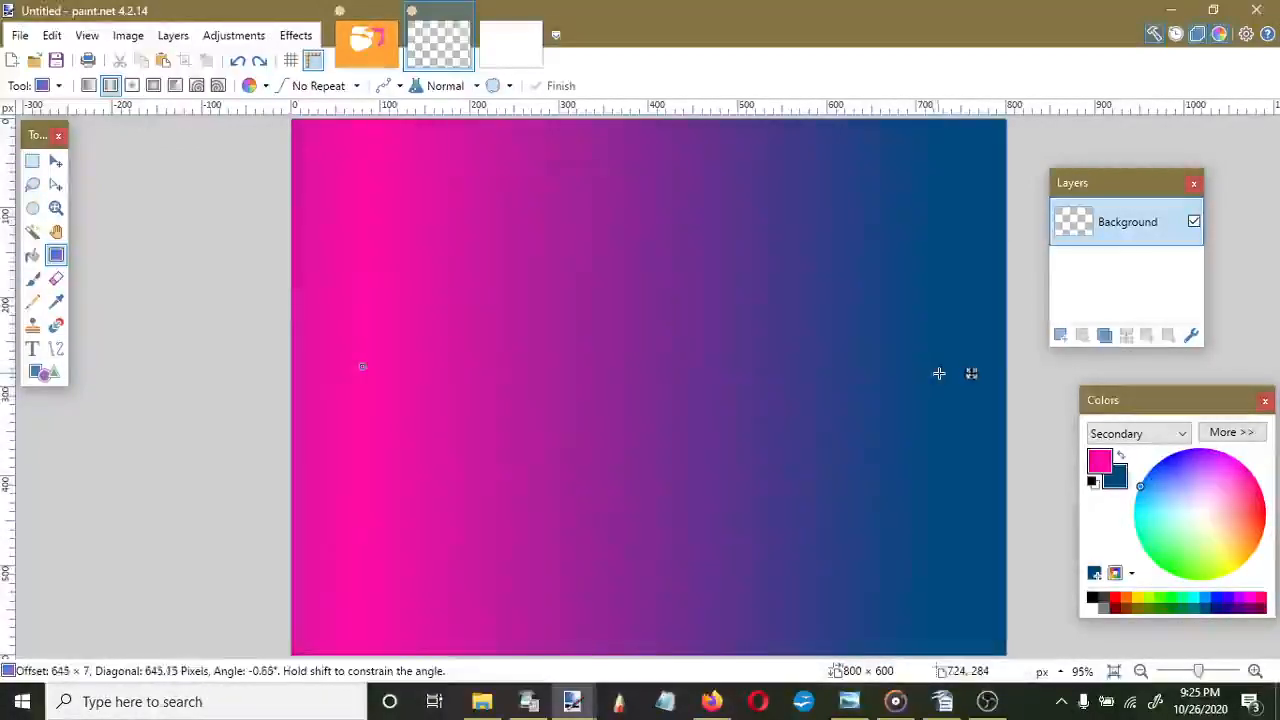
left_click_drag(788, 366, 171, 719)
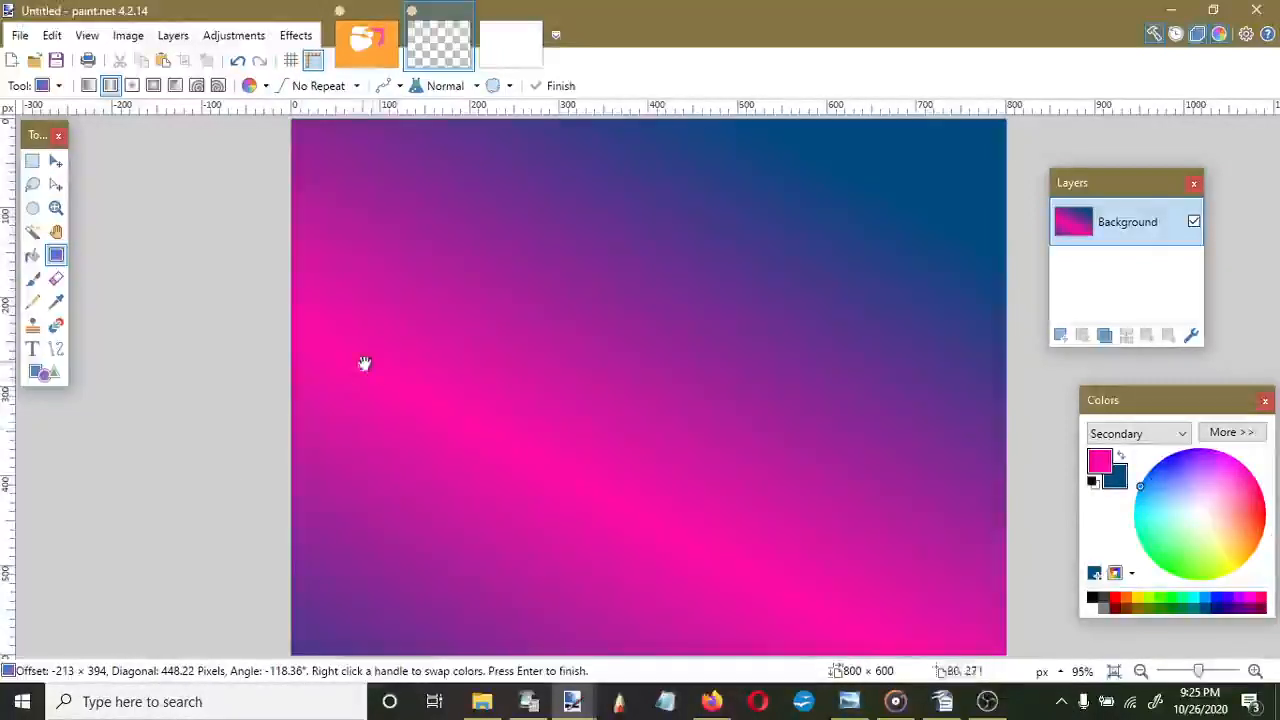
left_click(88, 85)
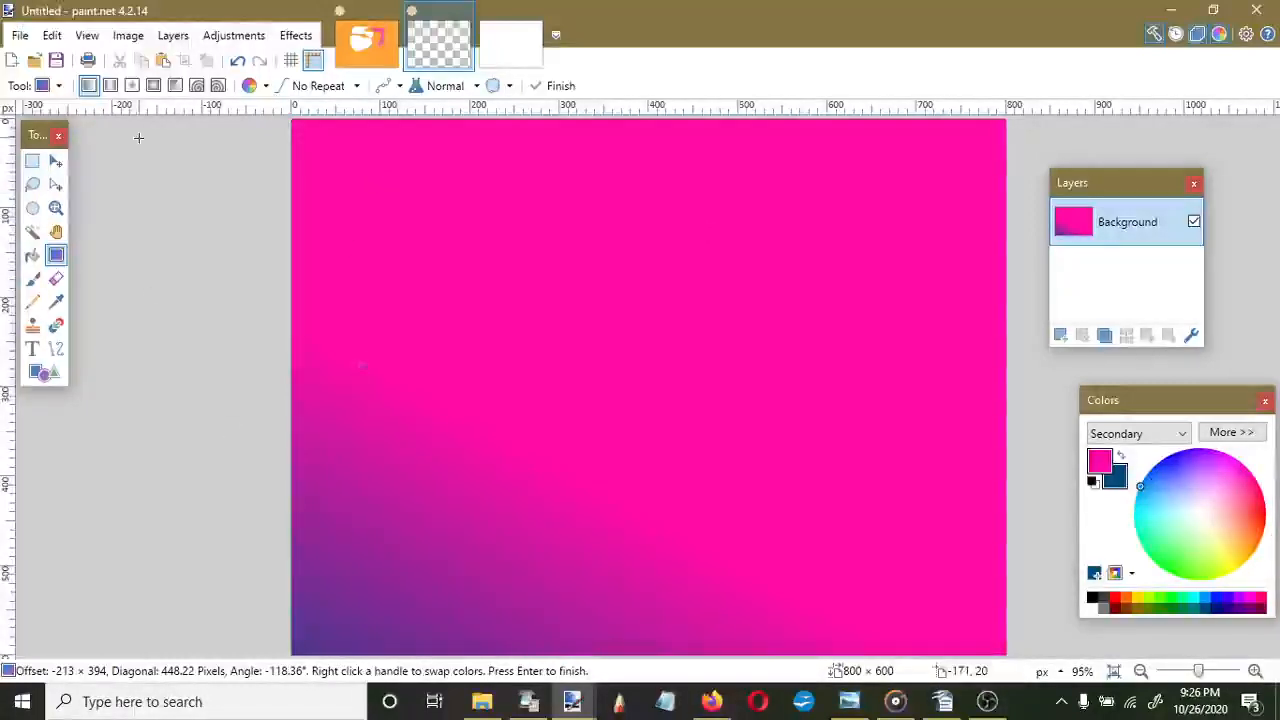
key("ctrl+a")
key("Delete")
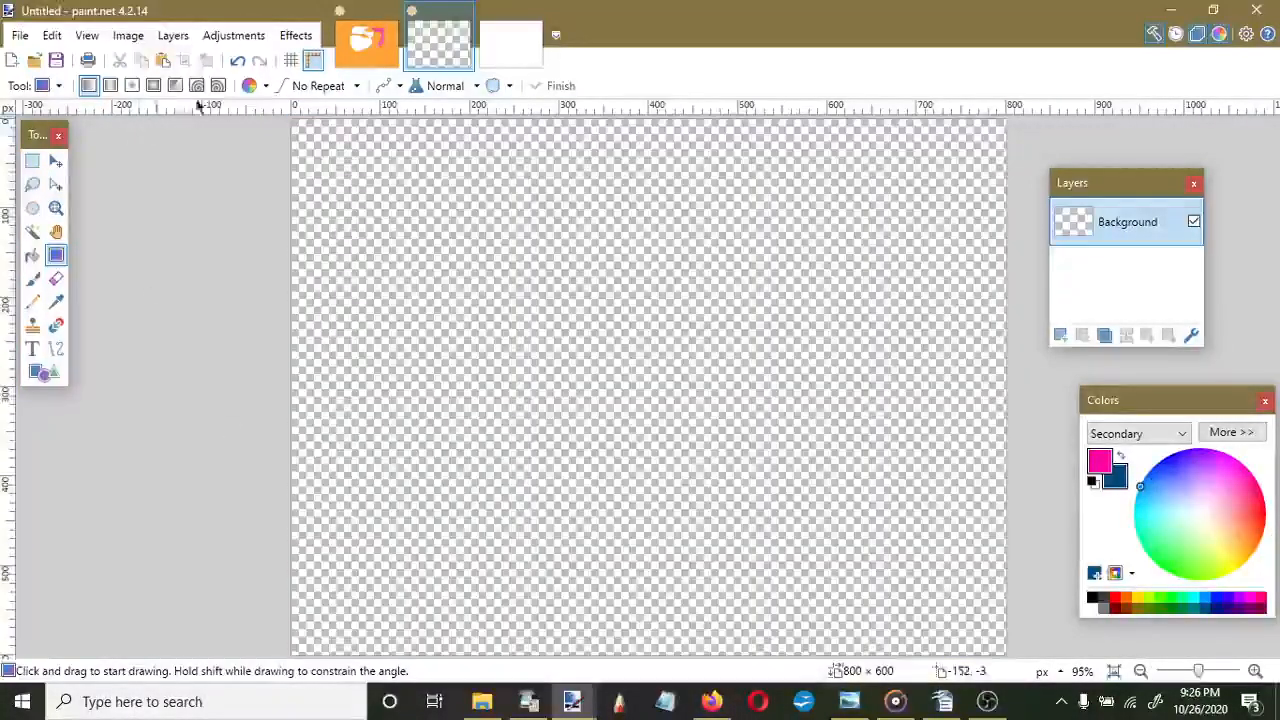
Try several counter-clockwise spiral gradients, and cover them with a conical gradient drawn about 318 pixels straight up from mid-canvas
left_click(218, 87)
mouse_move(876, 189)
left_mouse_down()
mouse_move(508, 422)
mouse_move(517, 506)
mouse_move(823, 511)
mouse_move(883, 263)
mouse_move(840, 258)
mouse_move(672, 622)
mouse_move(1004, 373)
left_mouse_up()
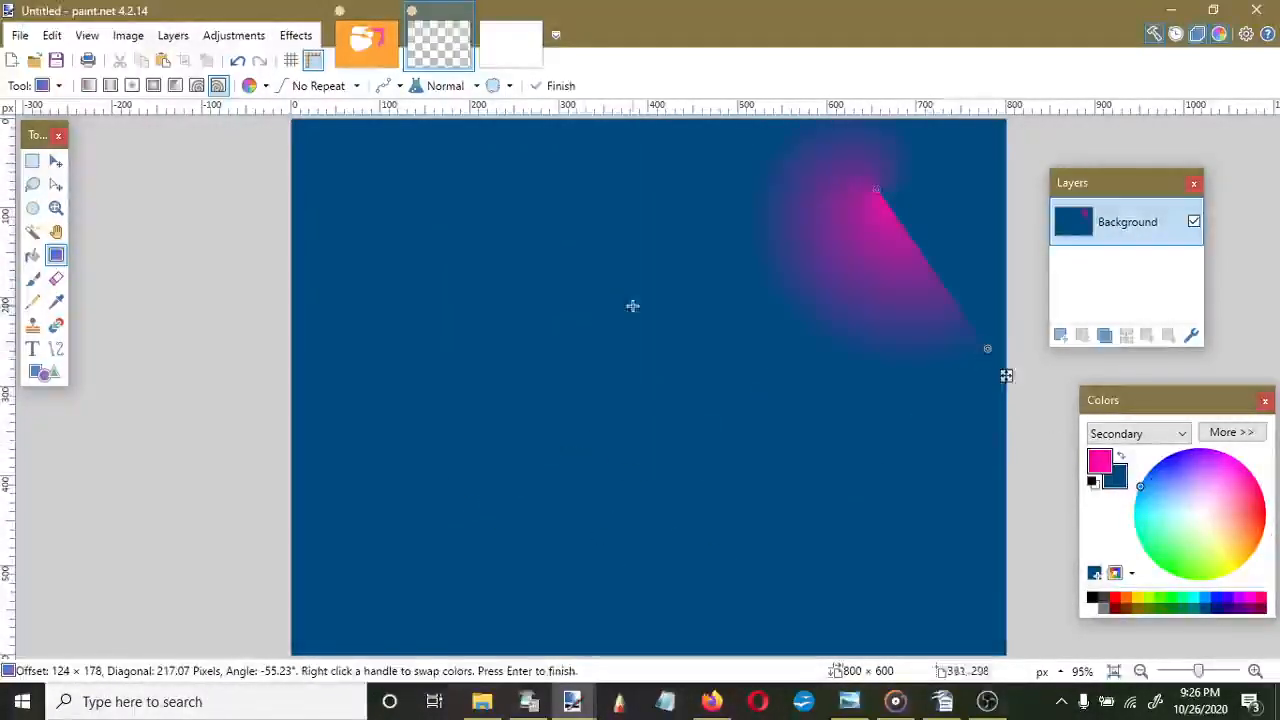
left_click_drag(632, 305, 866, 402)
left_click_drag(788, 335, 790, 332)
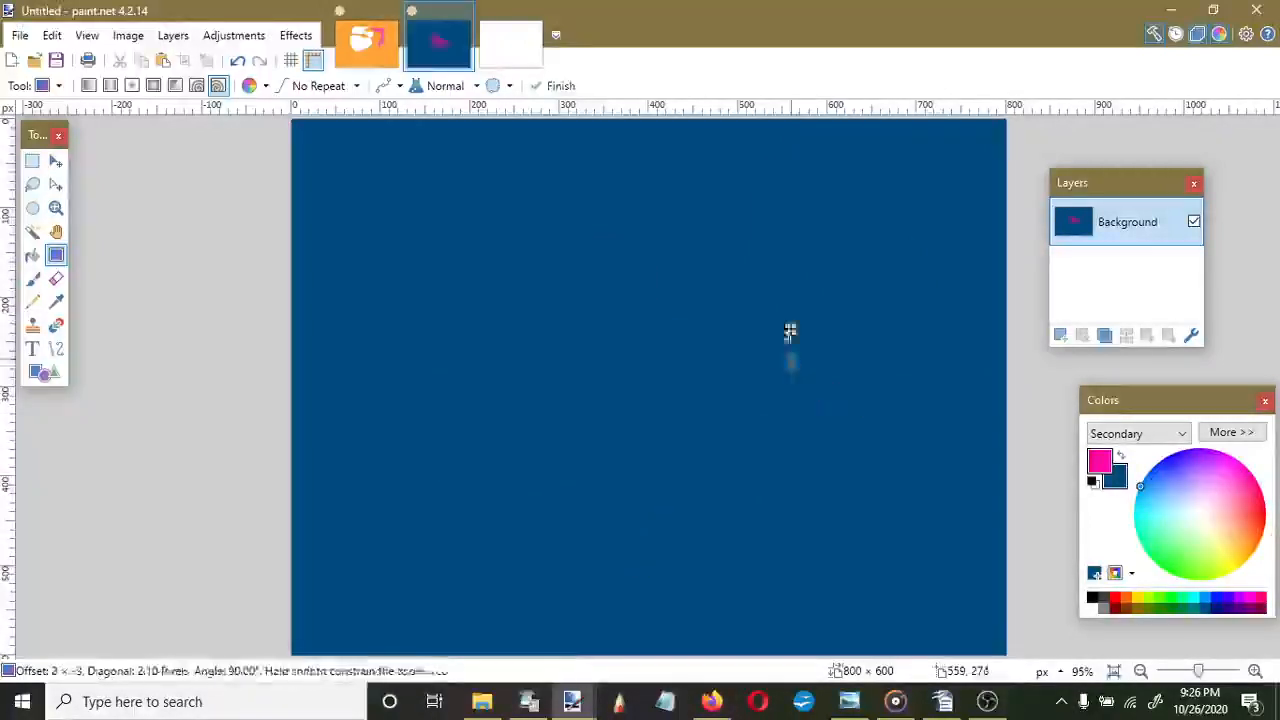
left_click_drag(681, 259, 677, 259)
key("Return")
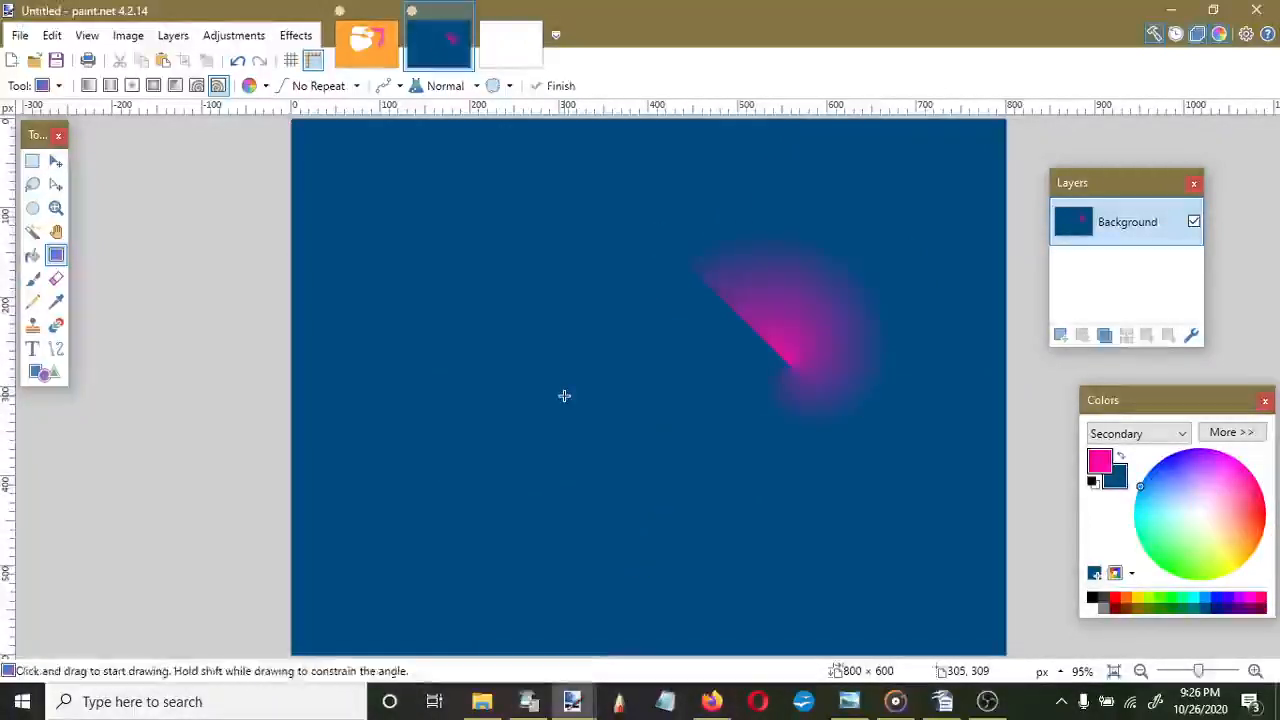
left_click(174, 86)
left_click_drag(591, 394, 595, 118)
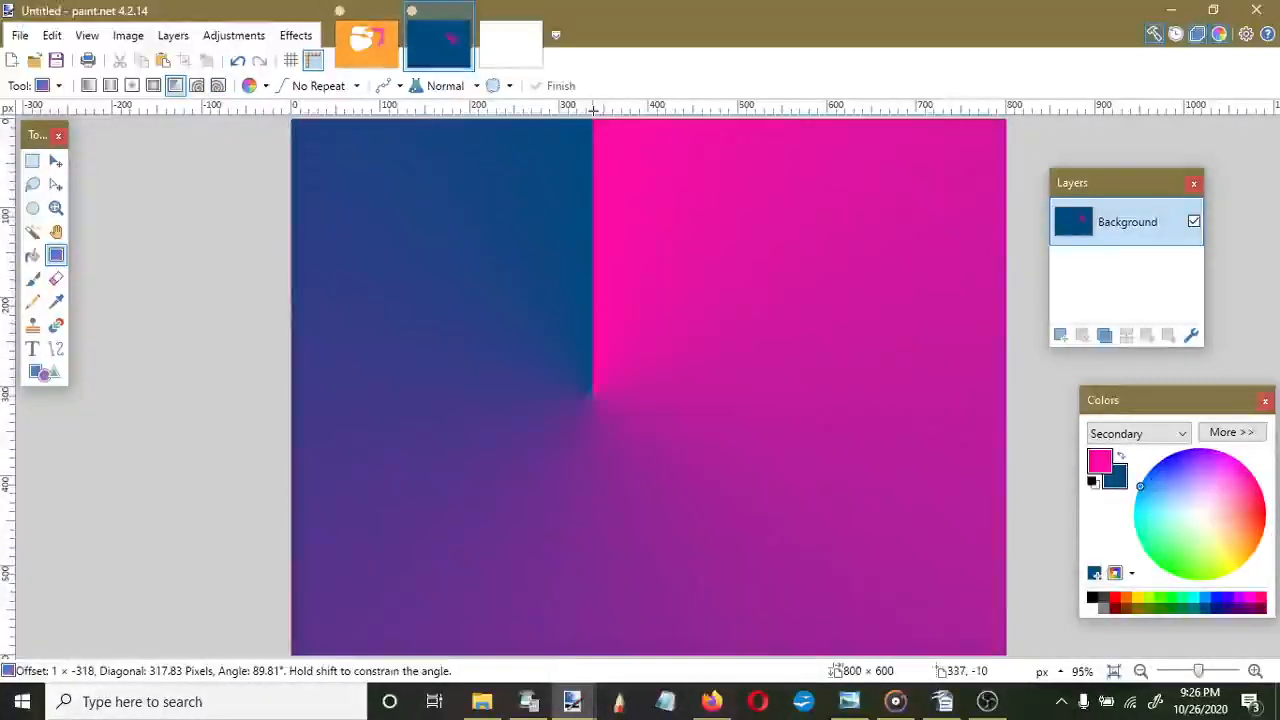
Scribble thin pink freehand lines over the dark blue area with the Pencil, and erase everything on the canvas
left_click(32, 302)
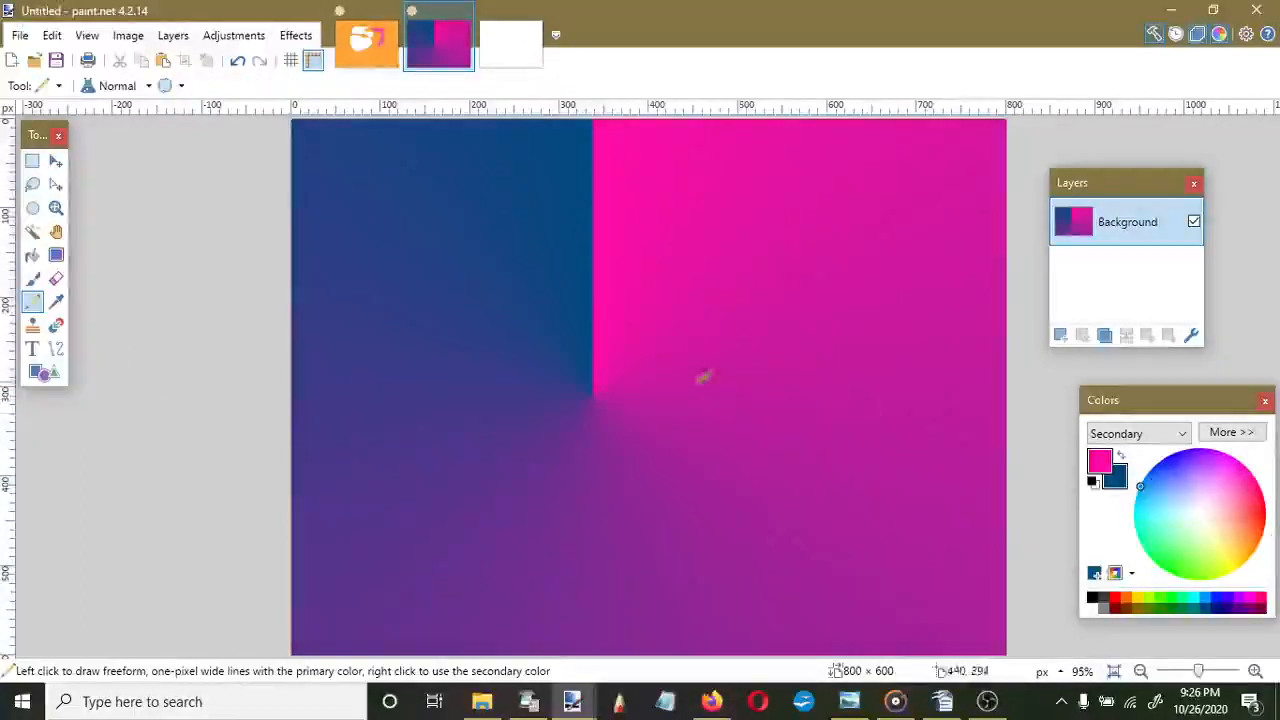
left_click_drag(466, 297, 521, 303)
mouse_move(525, 231)
left_mouse_down()
mouse_move(387, 329)
mouse_move(549, 236)
mouse_move(486, 403)
mouse_move(557, 507)
mouse_move(541, 147)
mouse_move(556, 296)
mouse_move(481, 341)
left_mouse_up()
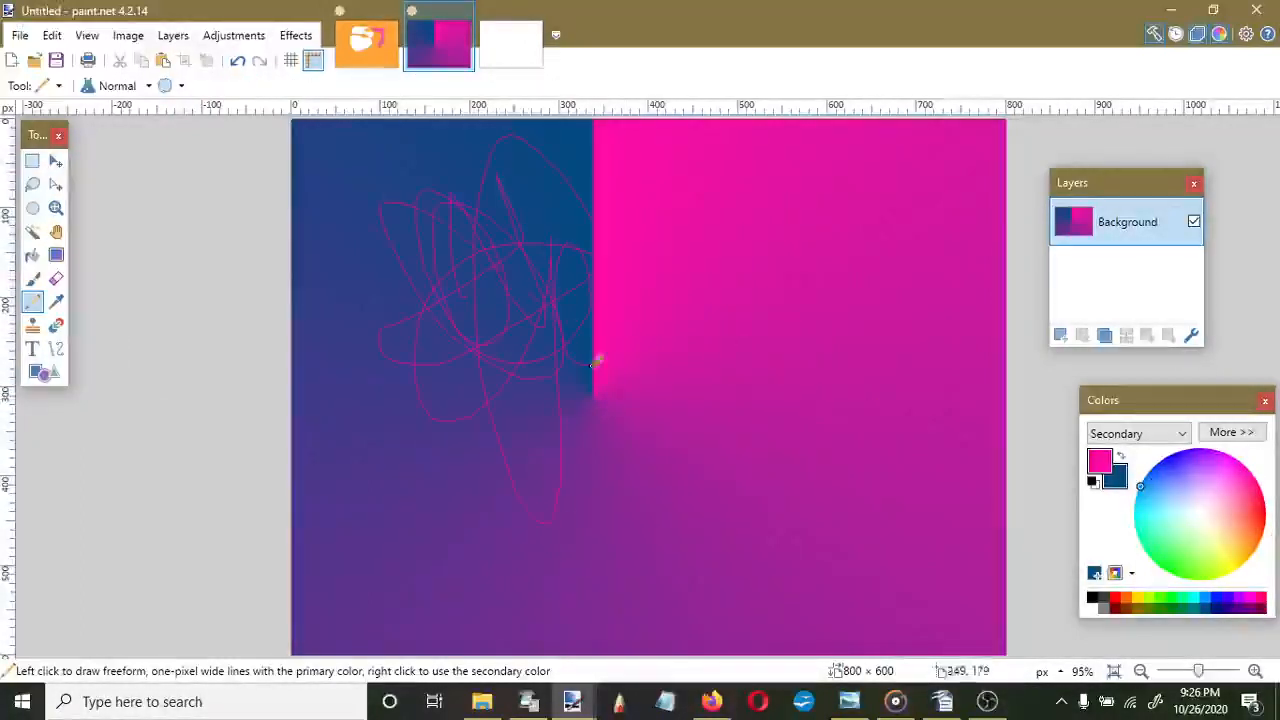
key("ctrl+a")
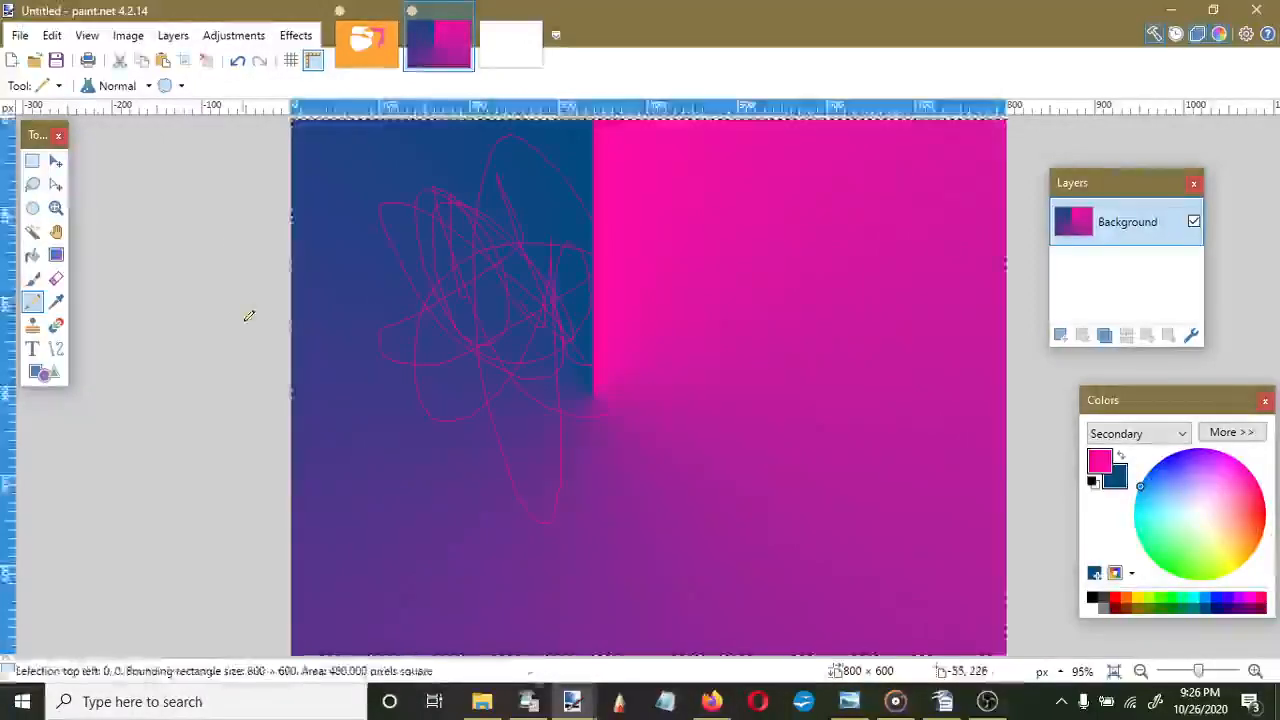
key("Delete")
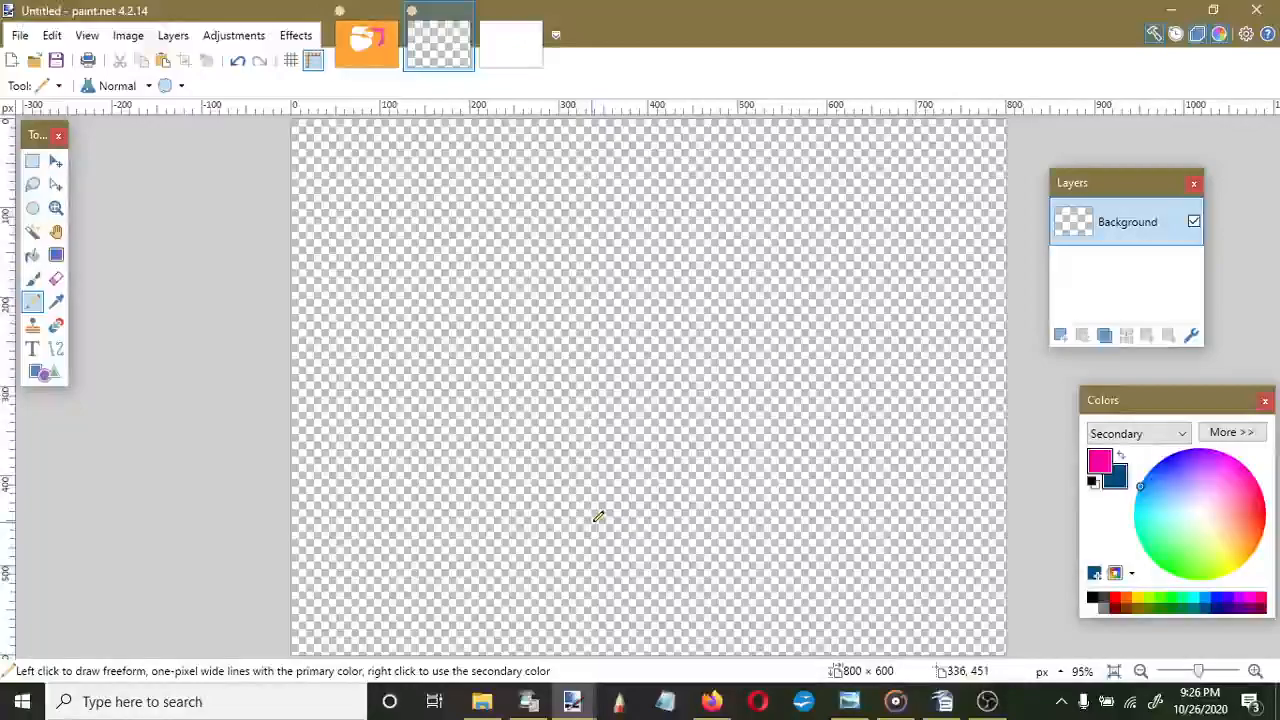
Switch to Firefox and run a Google image search for "donald trump" in a new tab
left_click(708, 702)
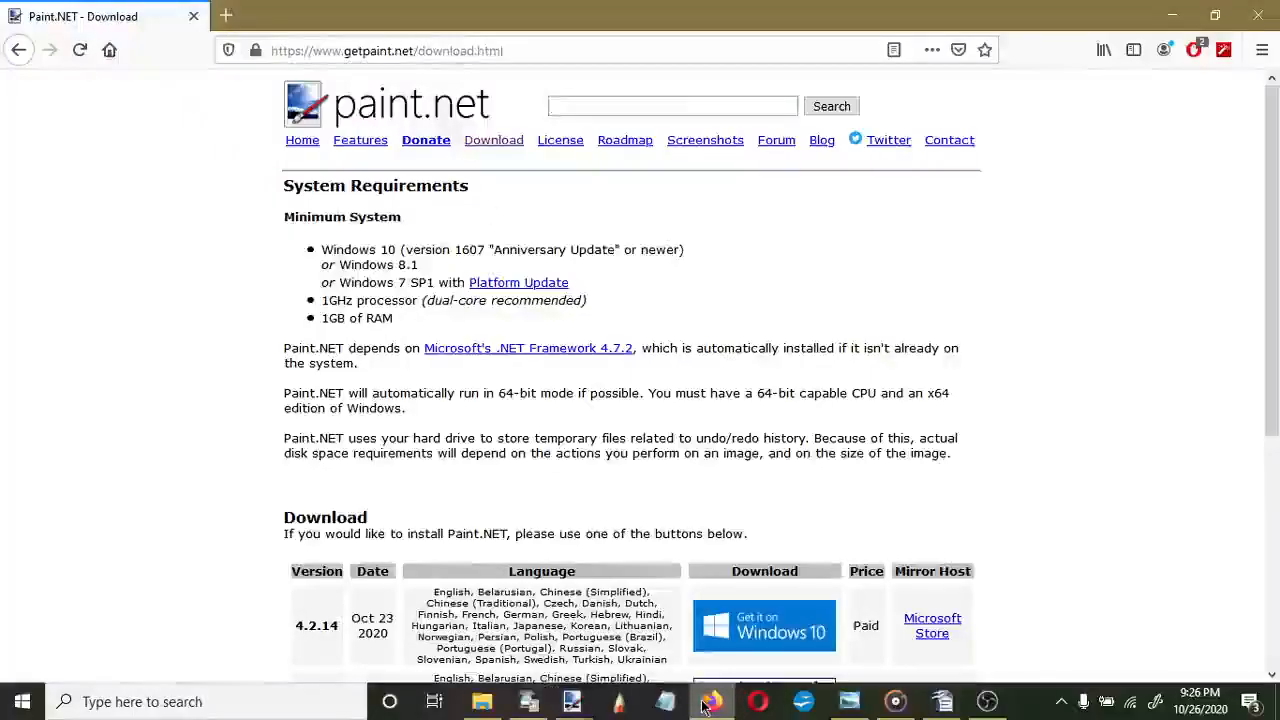
left_click(225, 15)
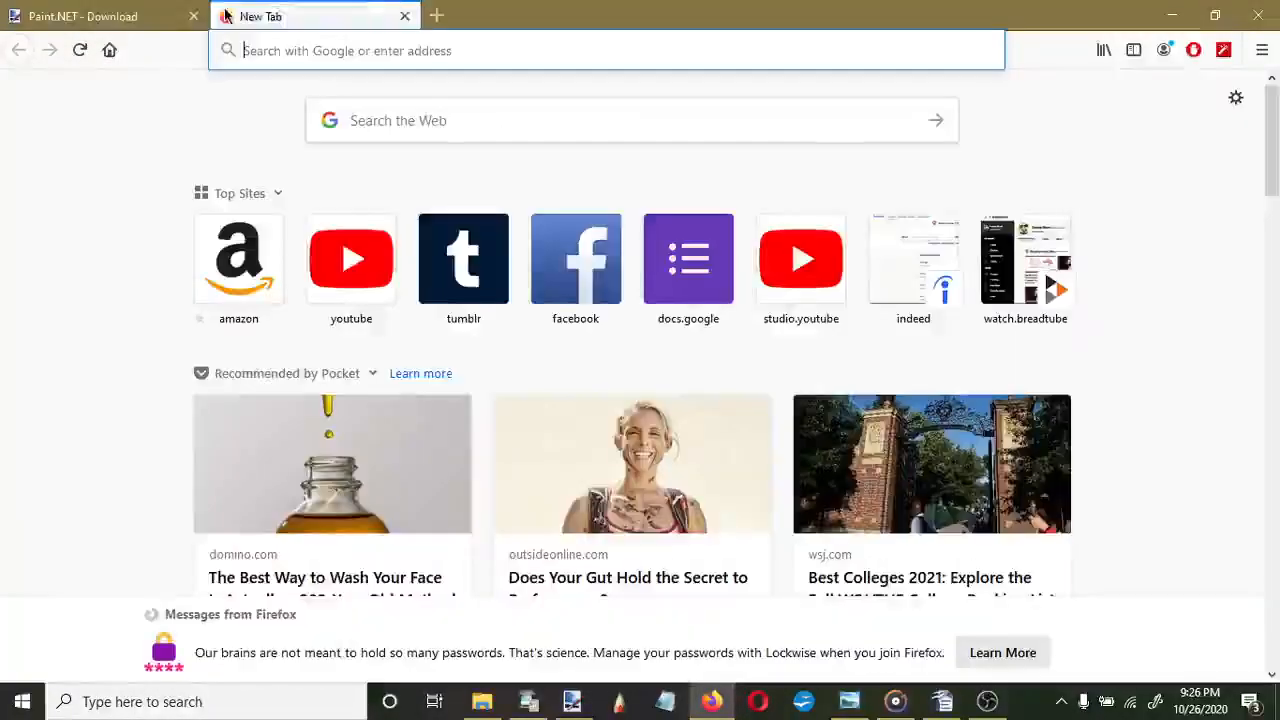
left_click(481, 123)
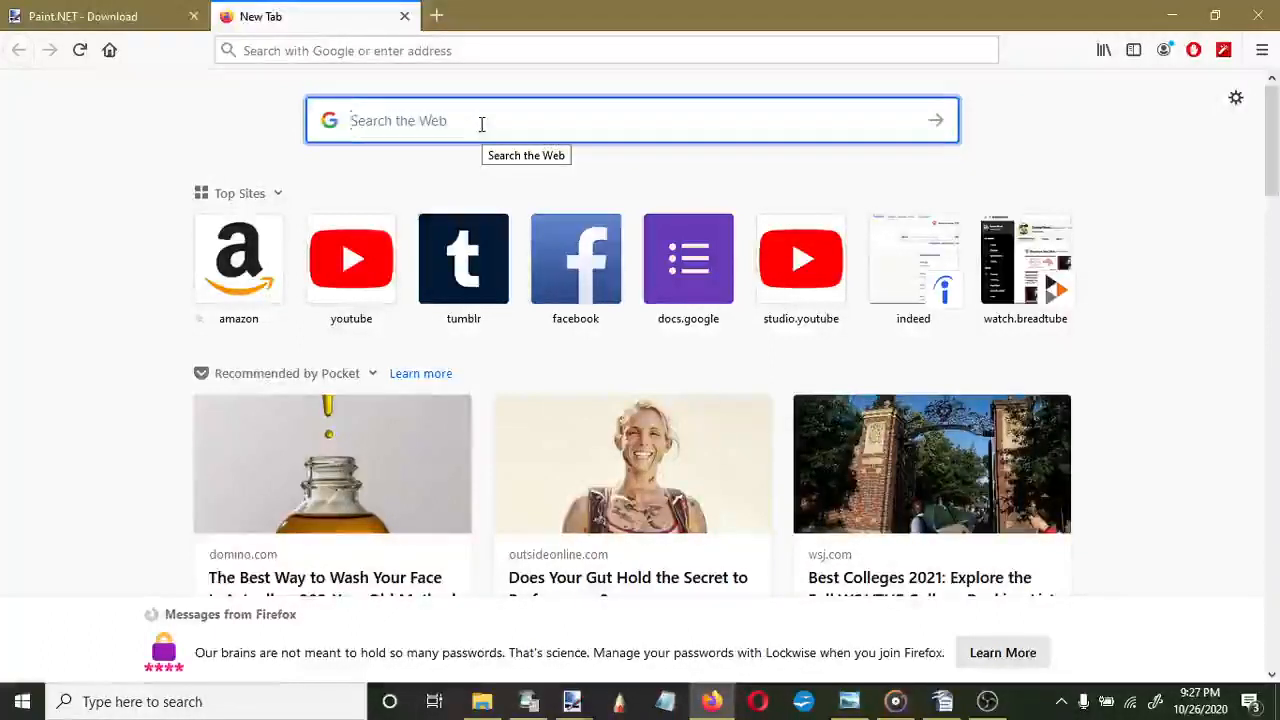
type("do")
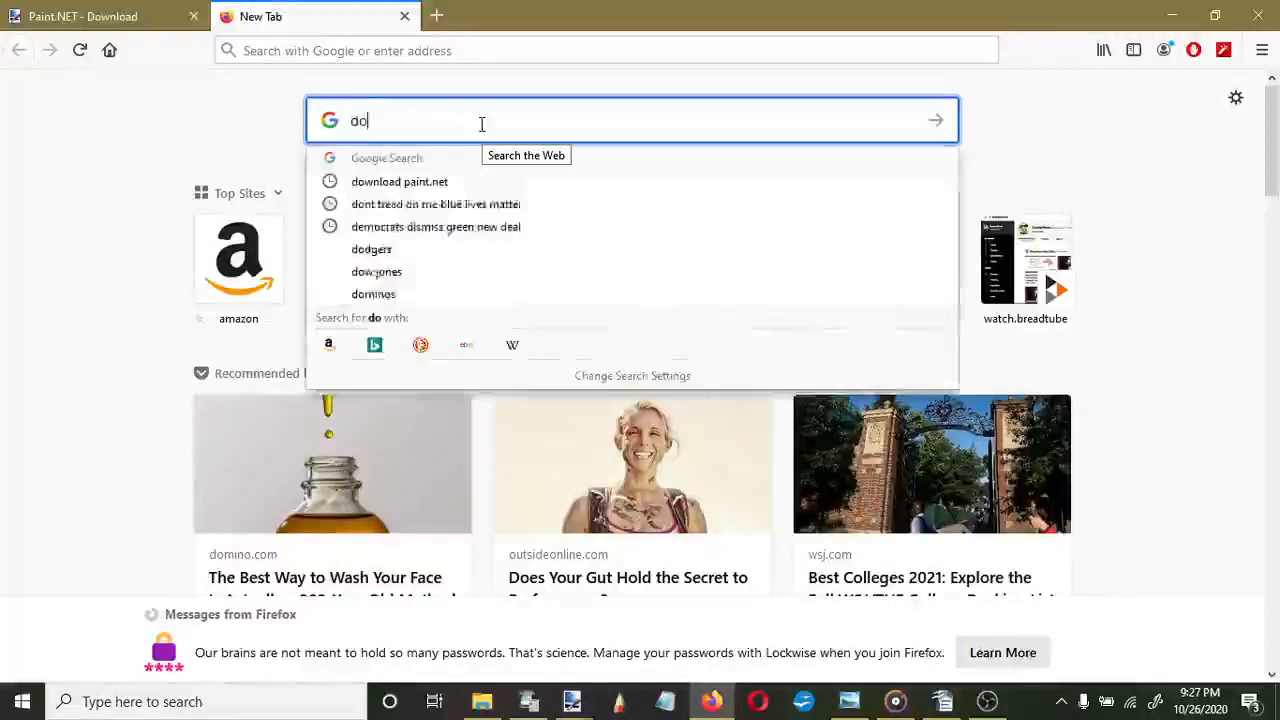
type("nald t")
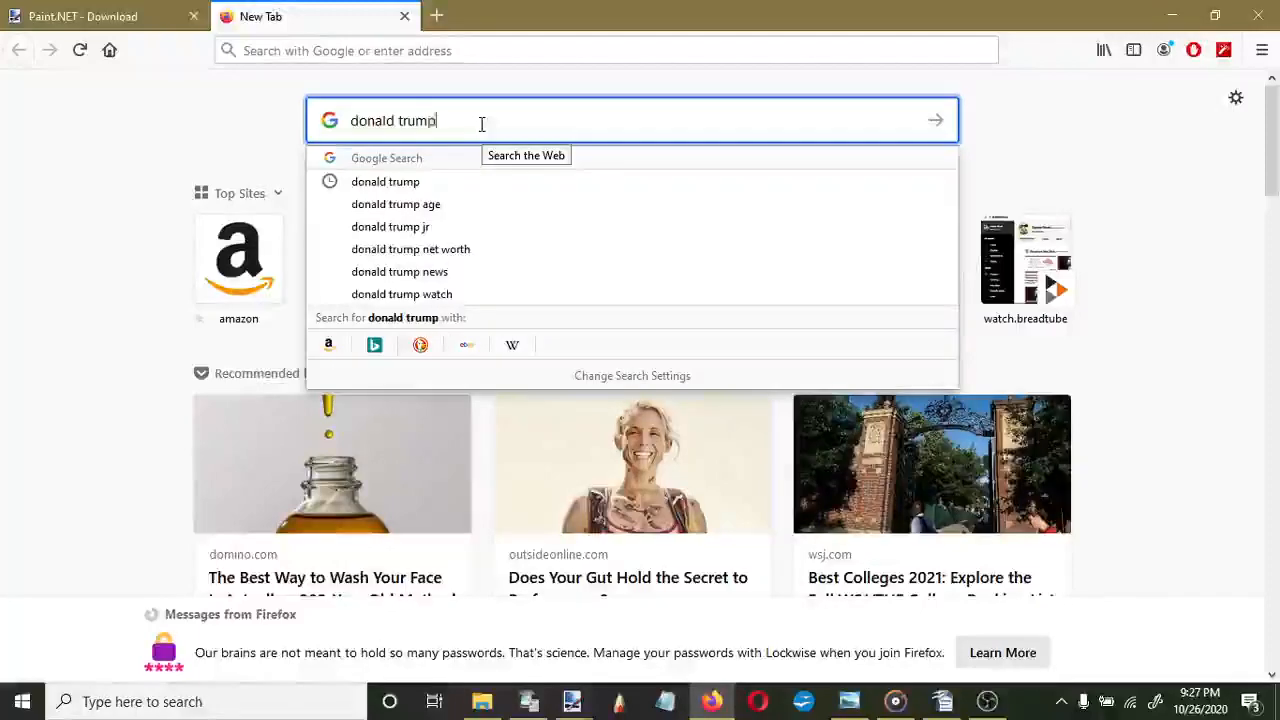
type("rump")
key("Return")
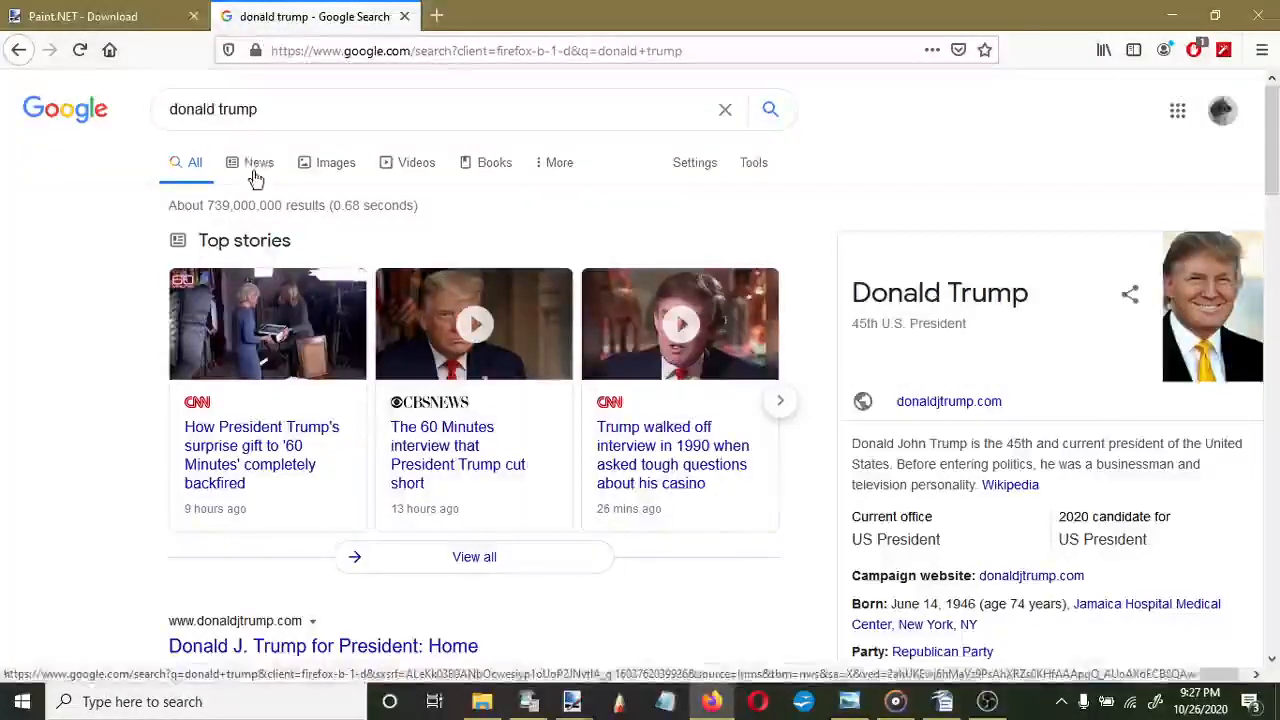
left_click(336, 163)
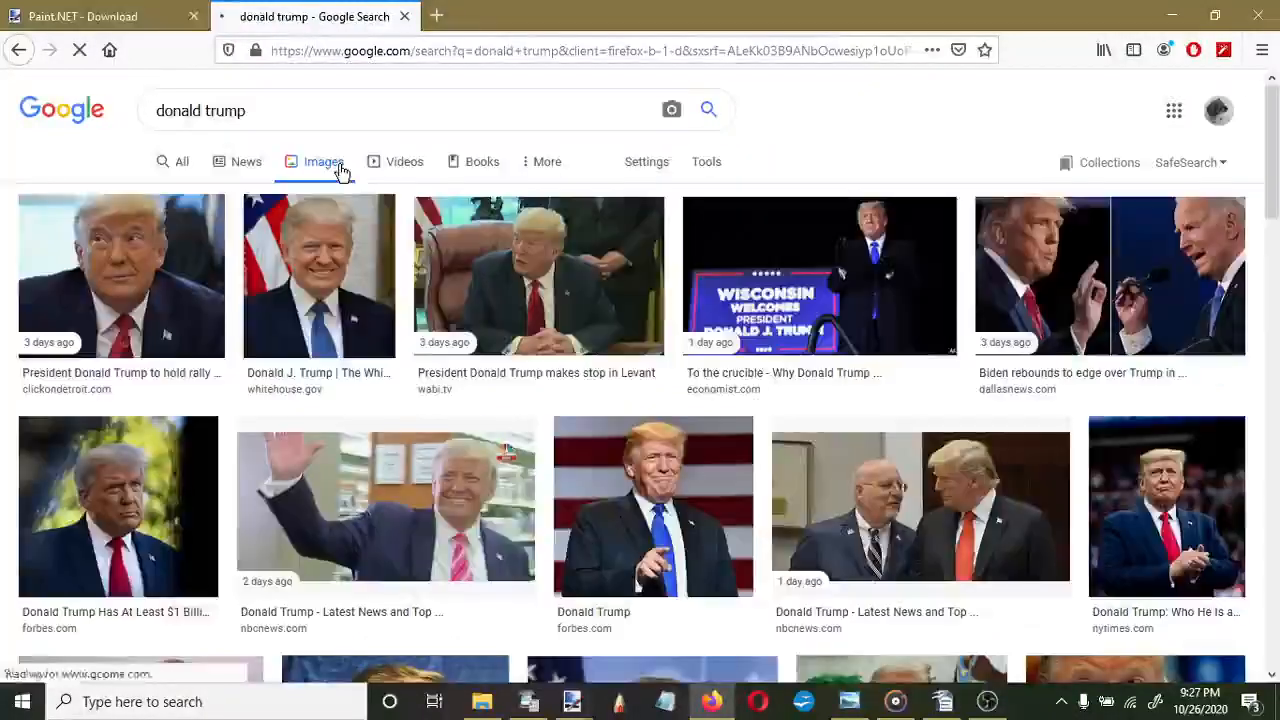
Browse the image results, copy the Deadline photo of Trump shouting in front of a cream chair, and return to paint.net
scroll(777, 537, "down", 1)
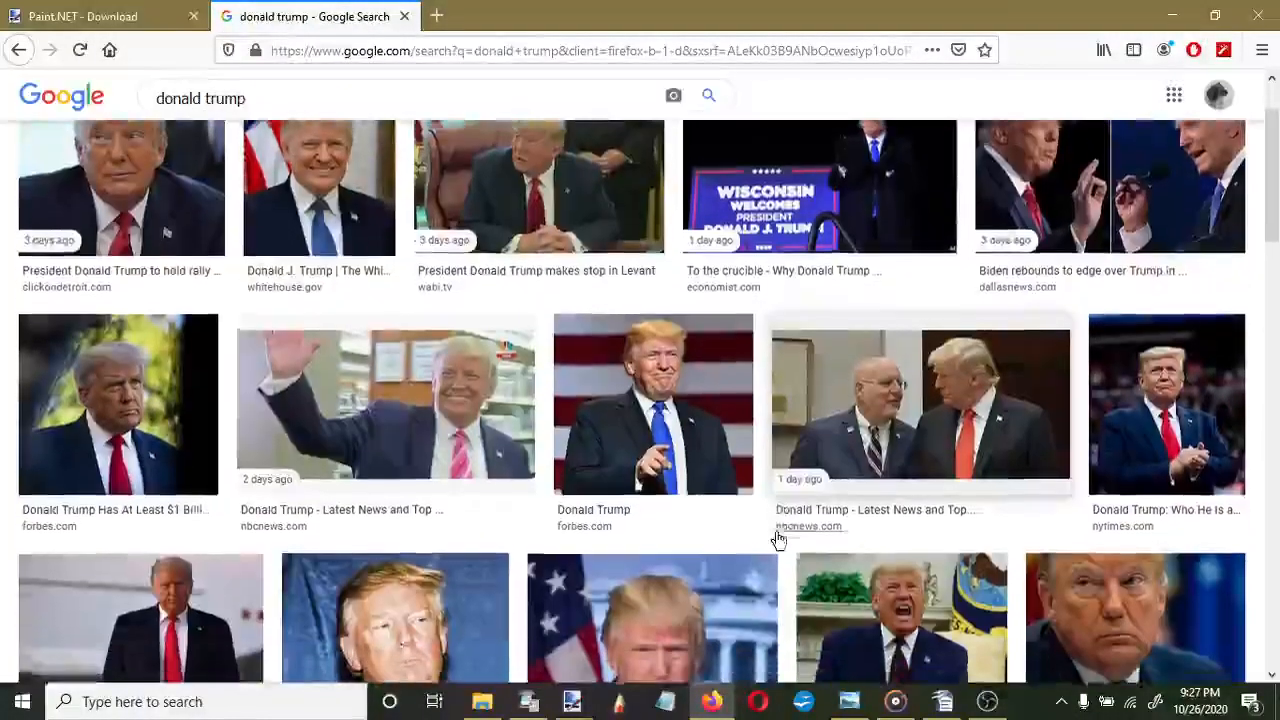
scroll(777, 540, "down", 7)
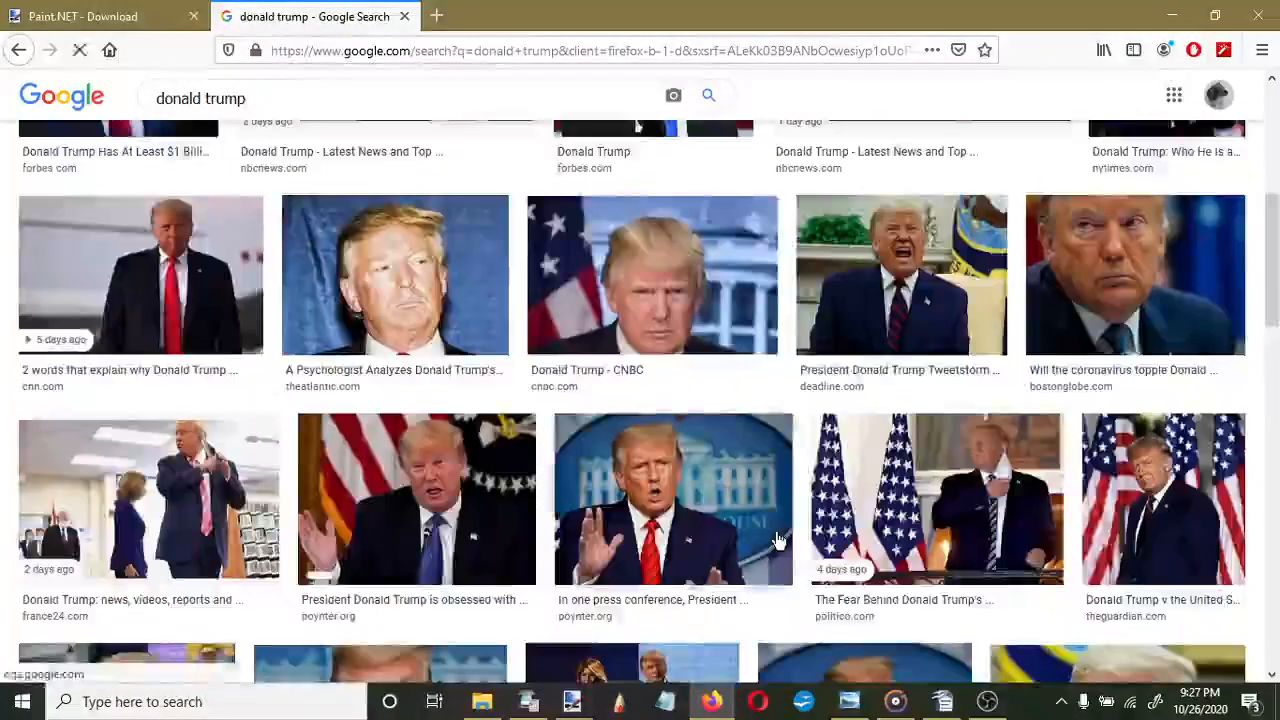
scroll(777, 540, "down", 6)
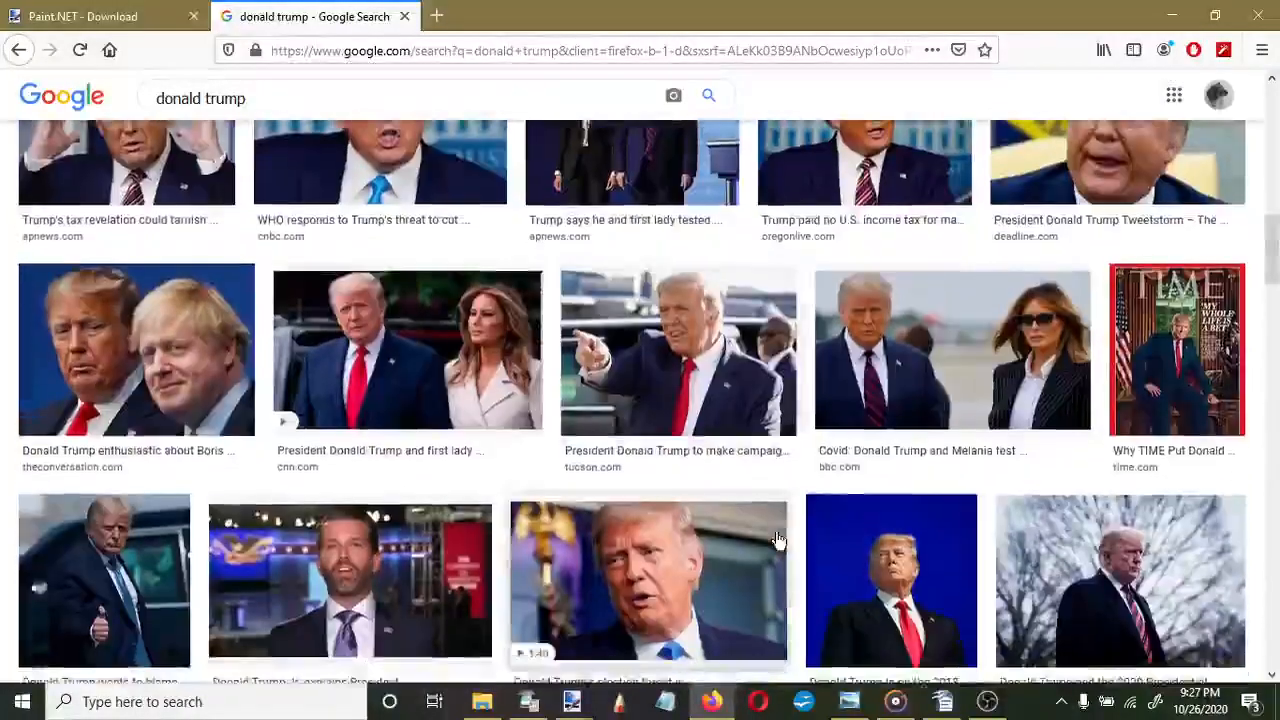
scroll(778, 540, "up", 3)
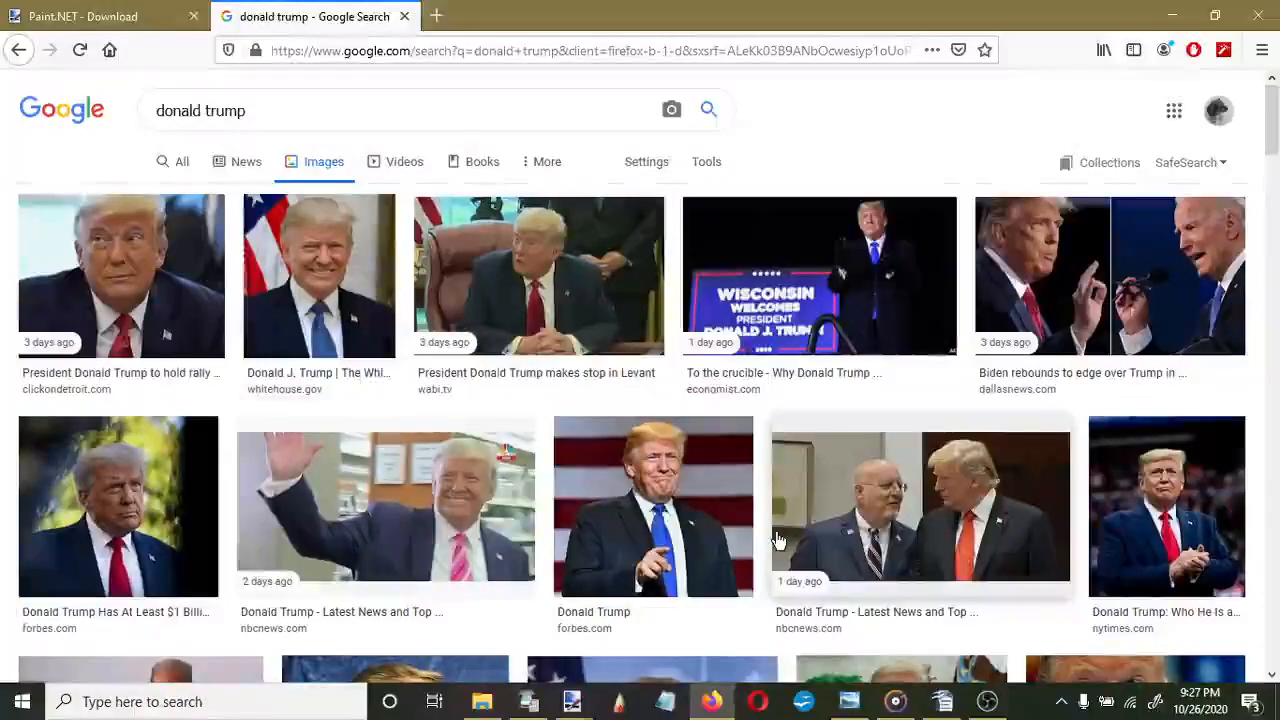
scroll(777, 540, "down", 5)
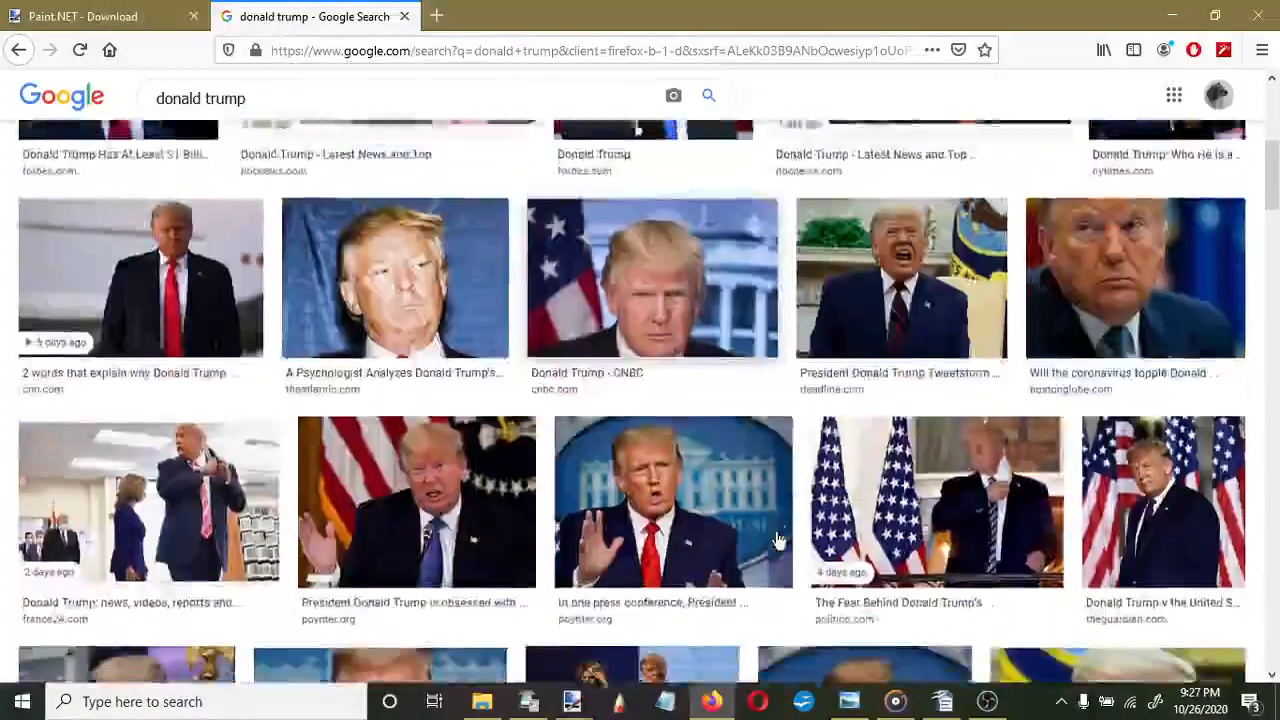
scroll(777, 540, "down", 4)
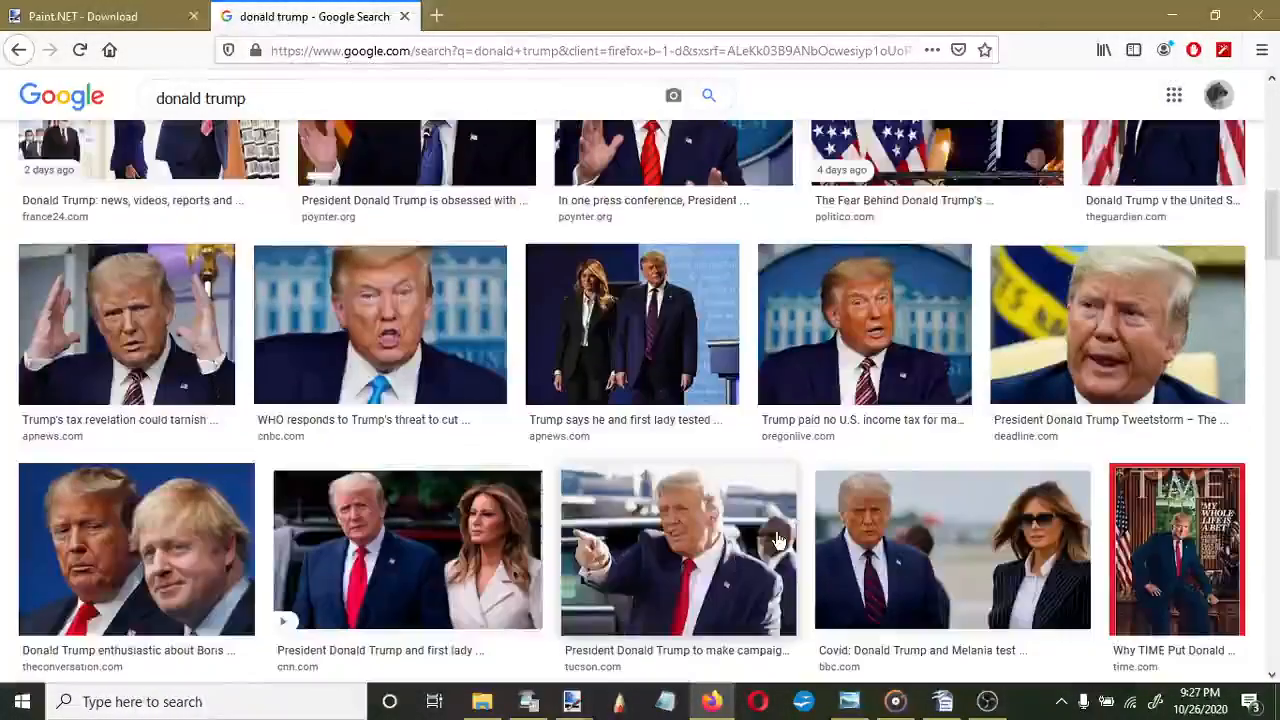
scroll(778, 540, "up", 5)
left_click(896, 408)
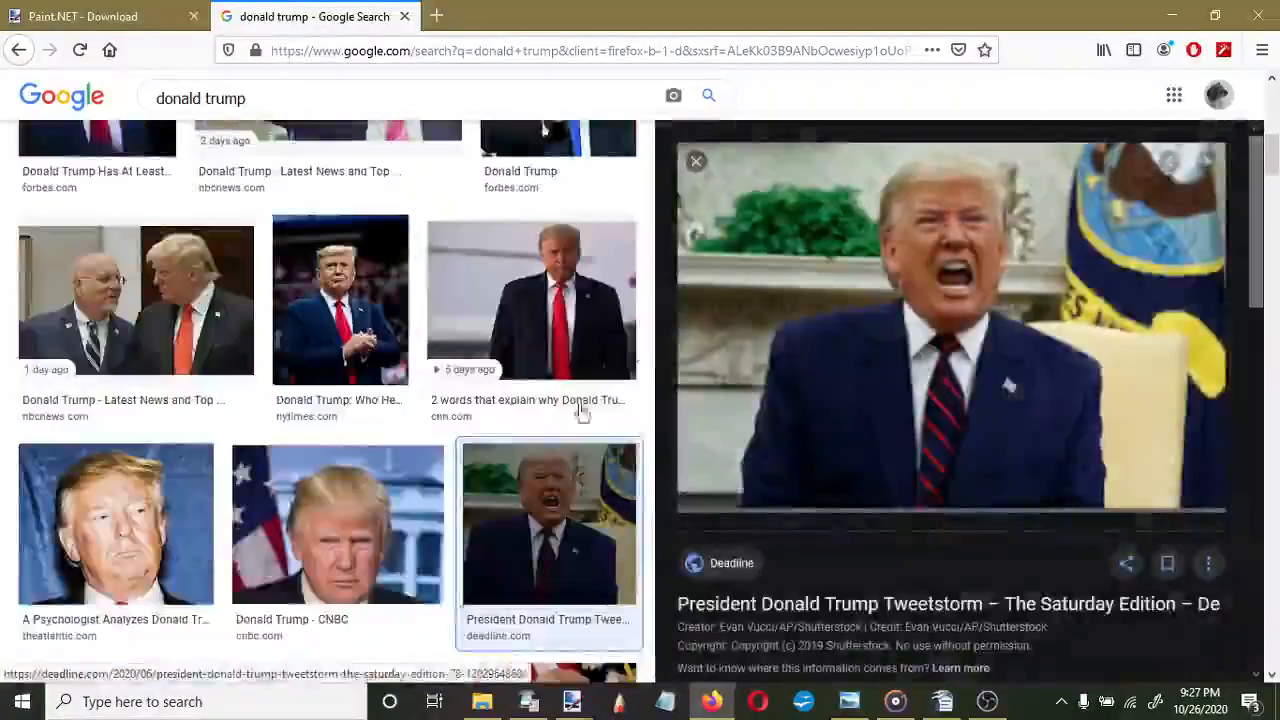
right_click(775, 370)
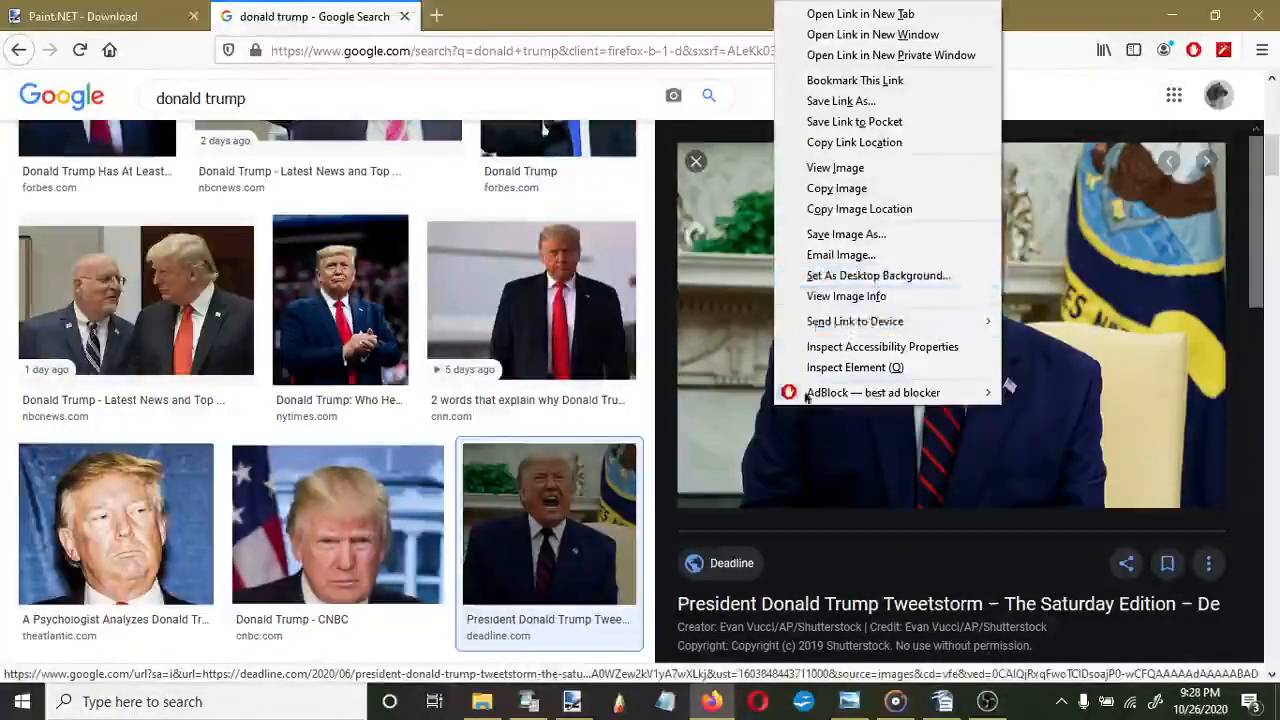
left_click(836, 190)
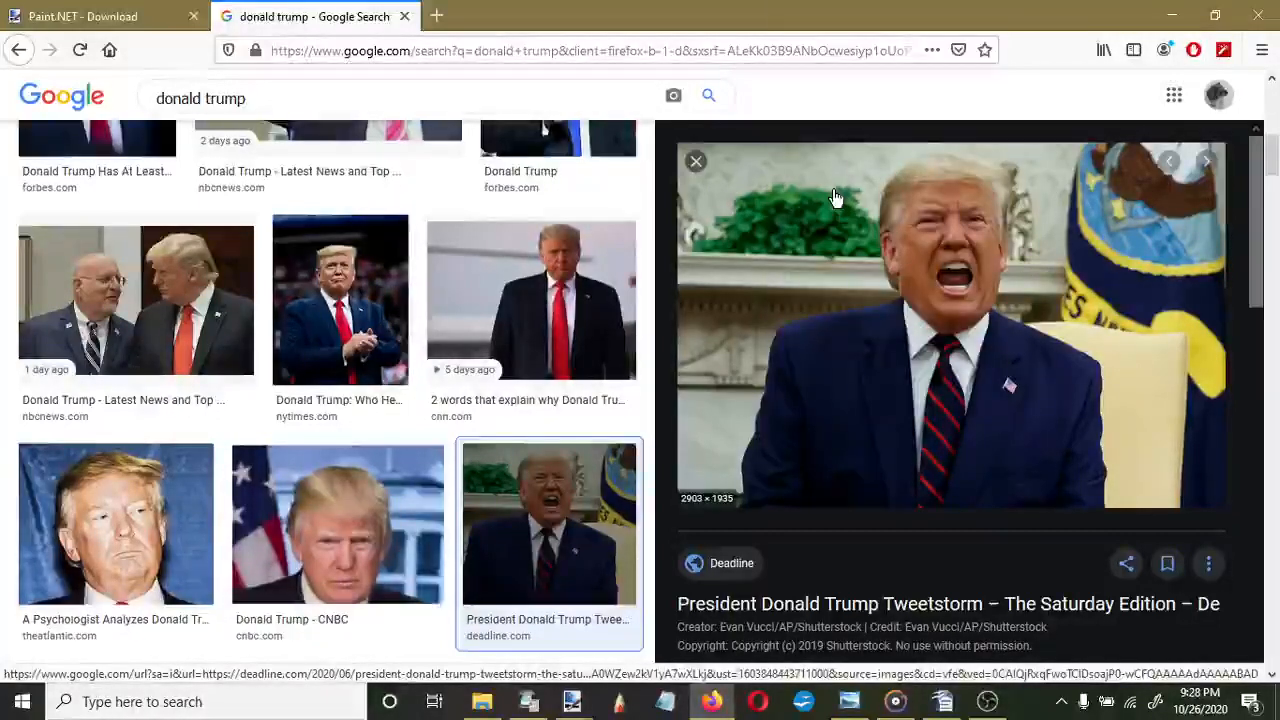
key("alt+Tab")
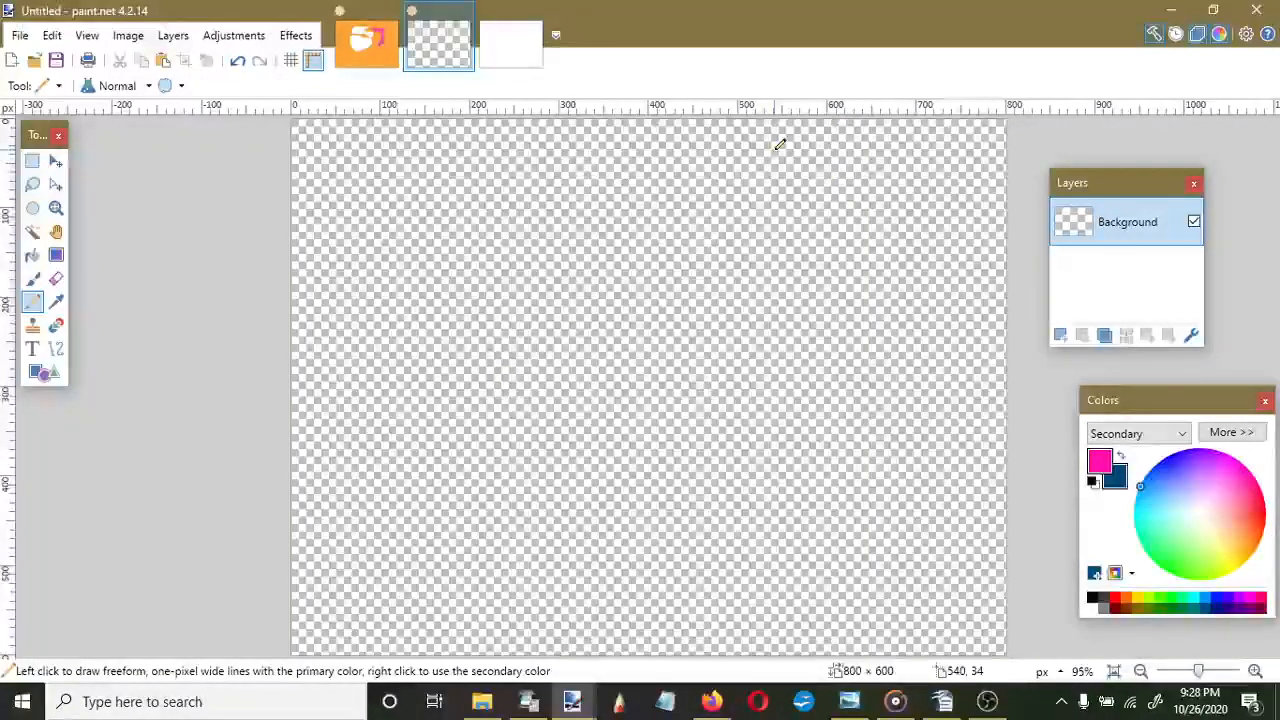
Paste the photo while keeping the canvas size, move it around to show different parts, and commit it with the flag in view
key("ctrl+v")
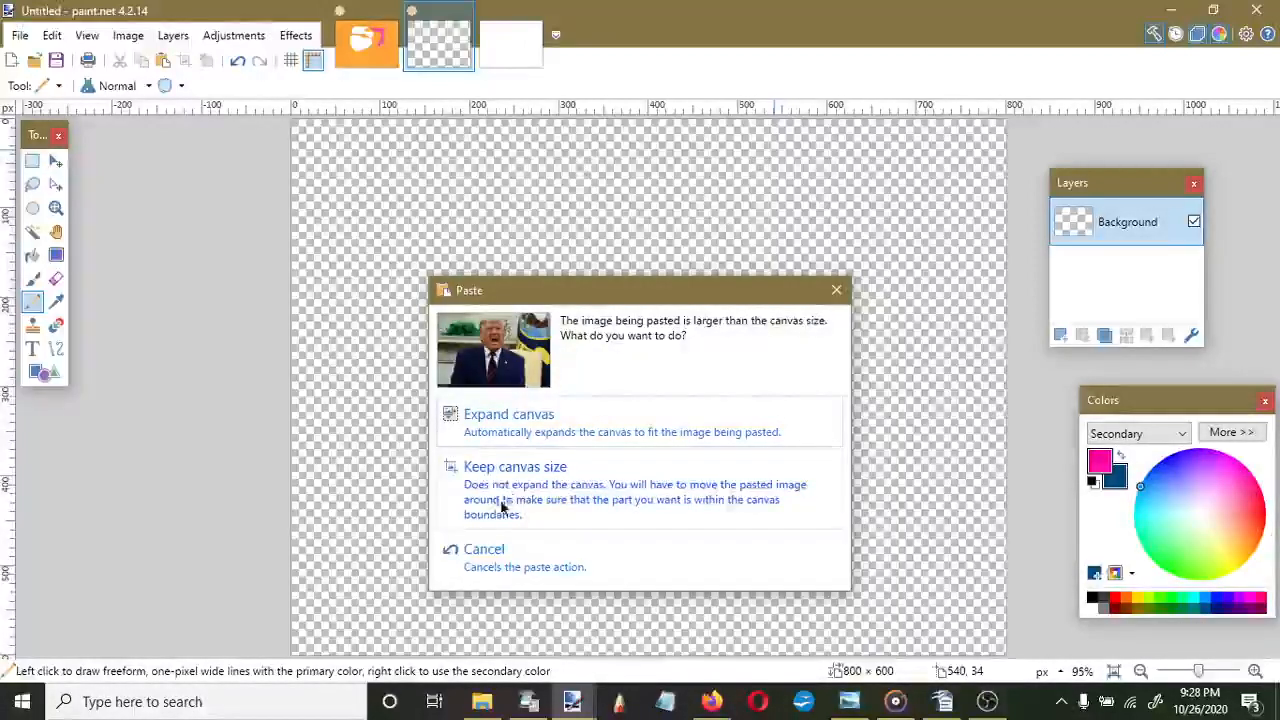
left_click(590, 512)
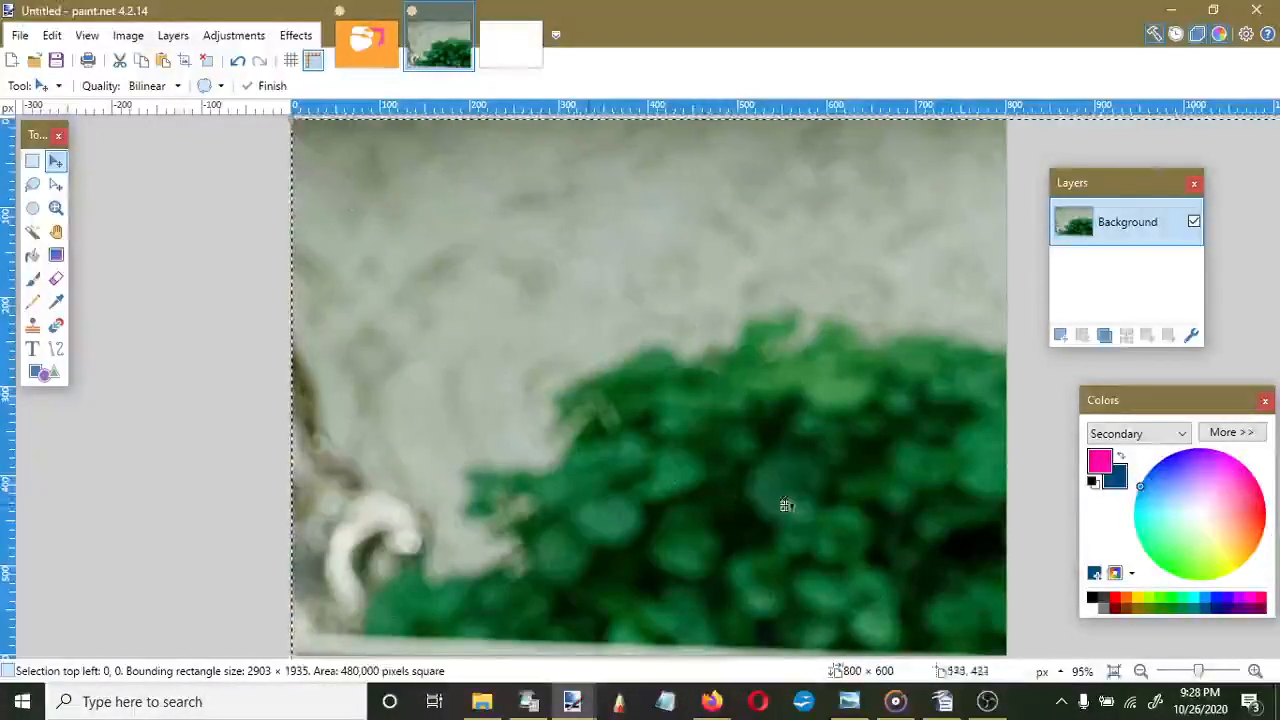
left_click_drag(786, 505, 234, 289)
left_click_drag(843, 331, 292, 396)
left_click_drag(772, 486, 514, 317)
left_click_drag(537, 558, 871, 225)
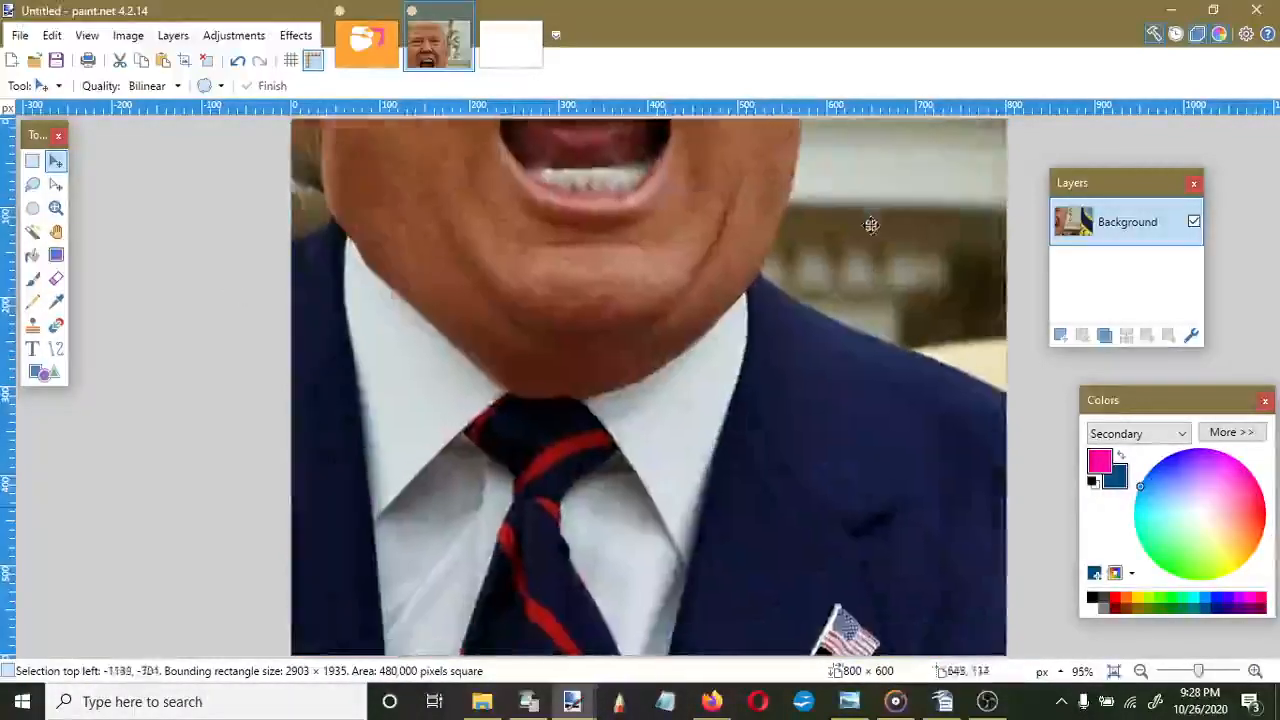
left_click_drag(585, 220, 817, 560)
left_click_drag(572, 320, 770, 496)
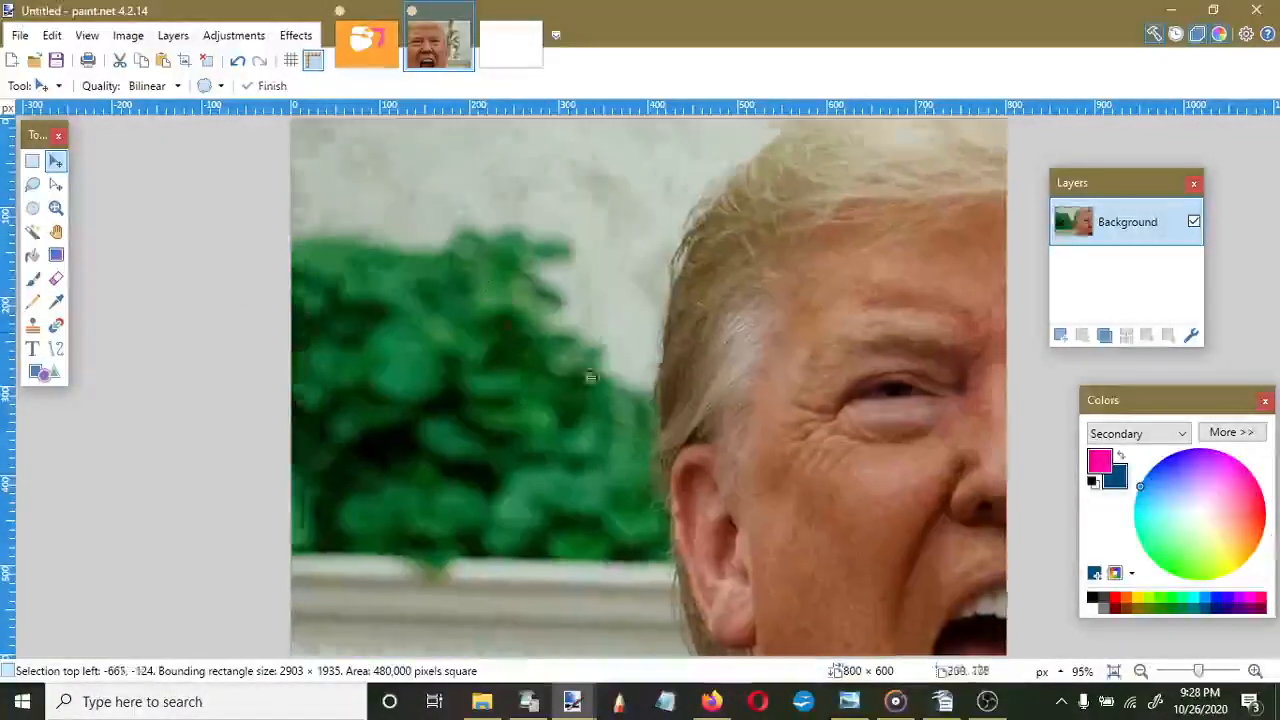
left_click_drag(486, 276, 278, 188)
left_click_drag(780, 371, 524, 264)
left_click_drag(729, 331, 437, 282)
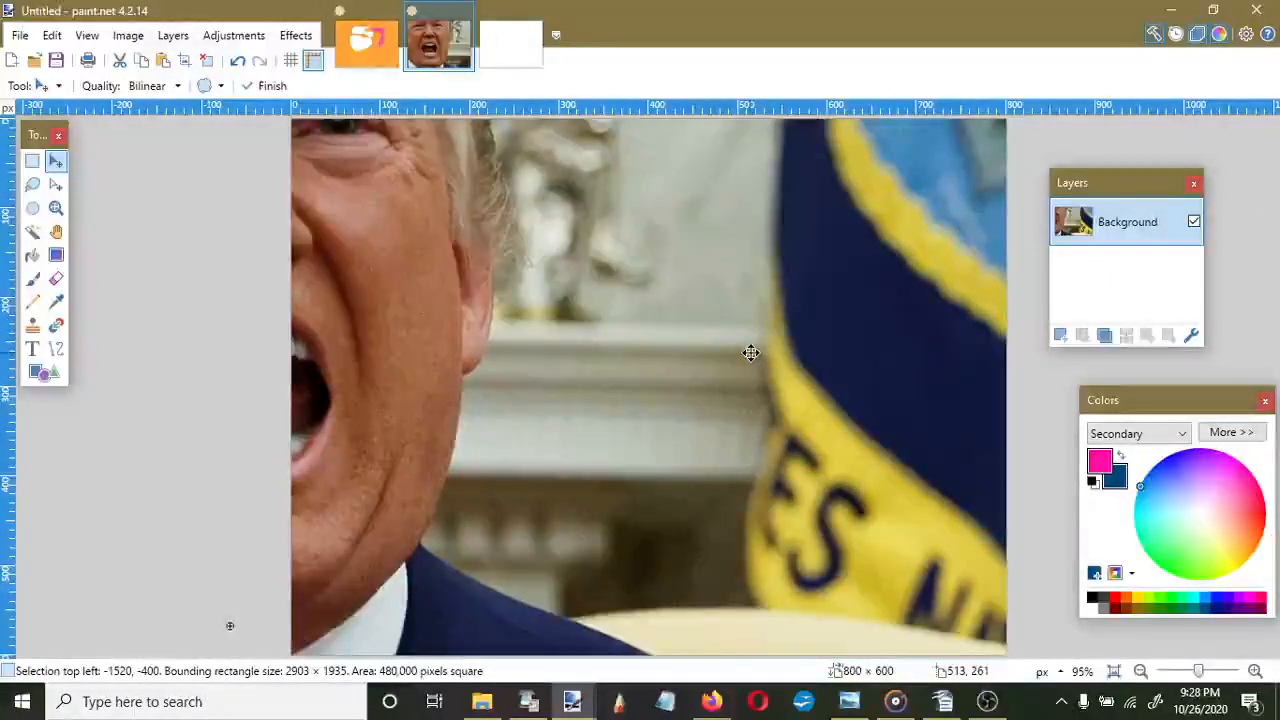
key("Return")
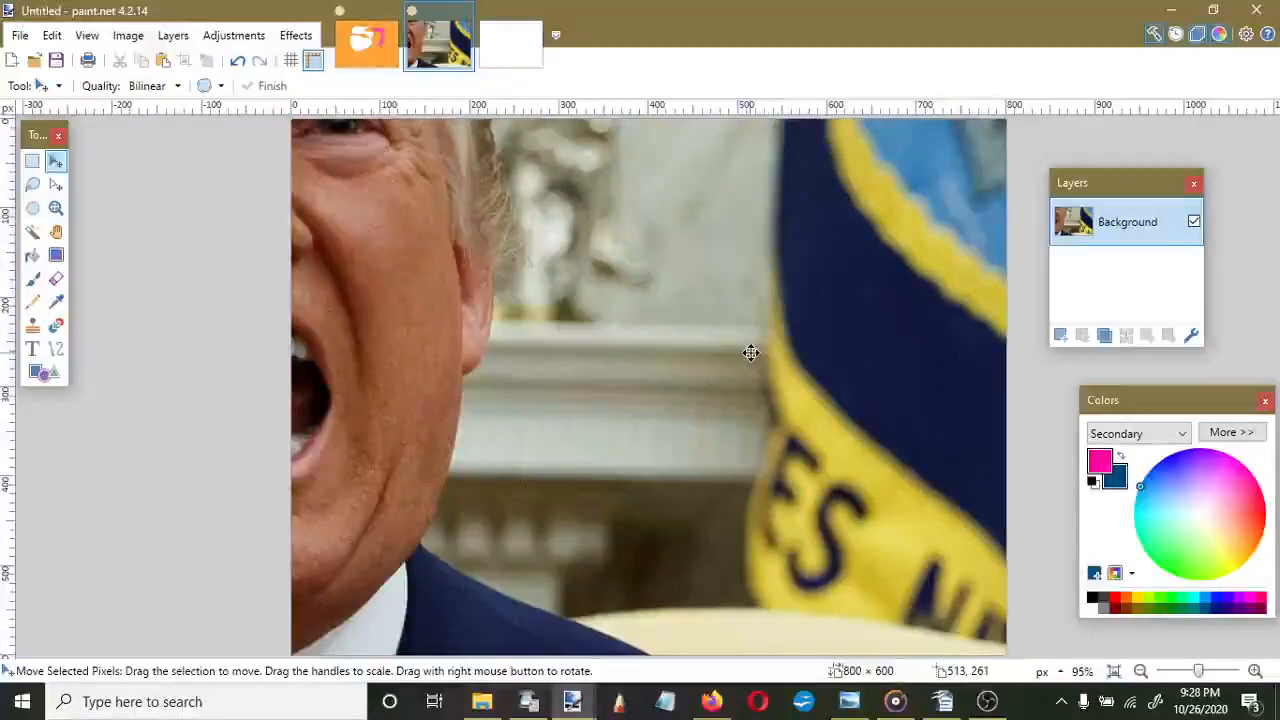
Paste the photo again with the canvas expanded to fit it, and move the Layers window clear of the picture
key("ctrl+v")
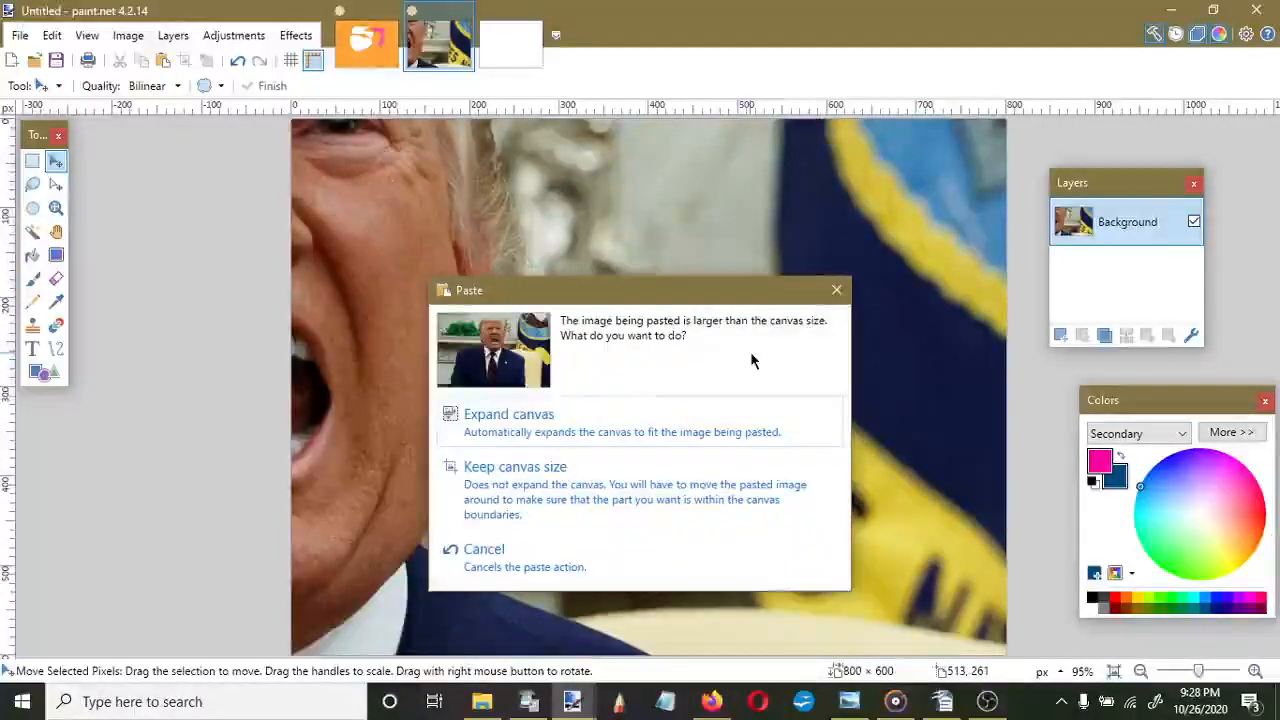
left_click(549, 418)
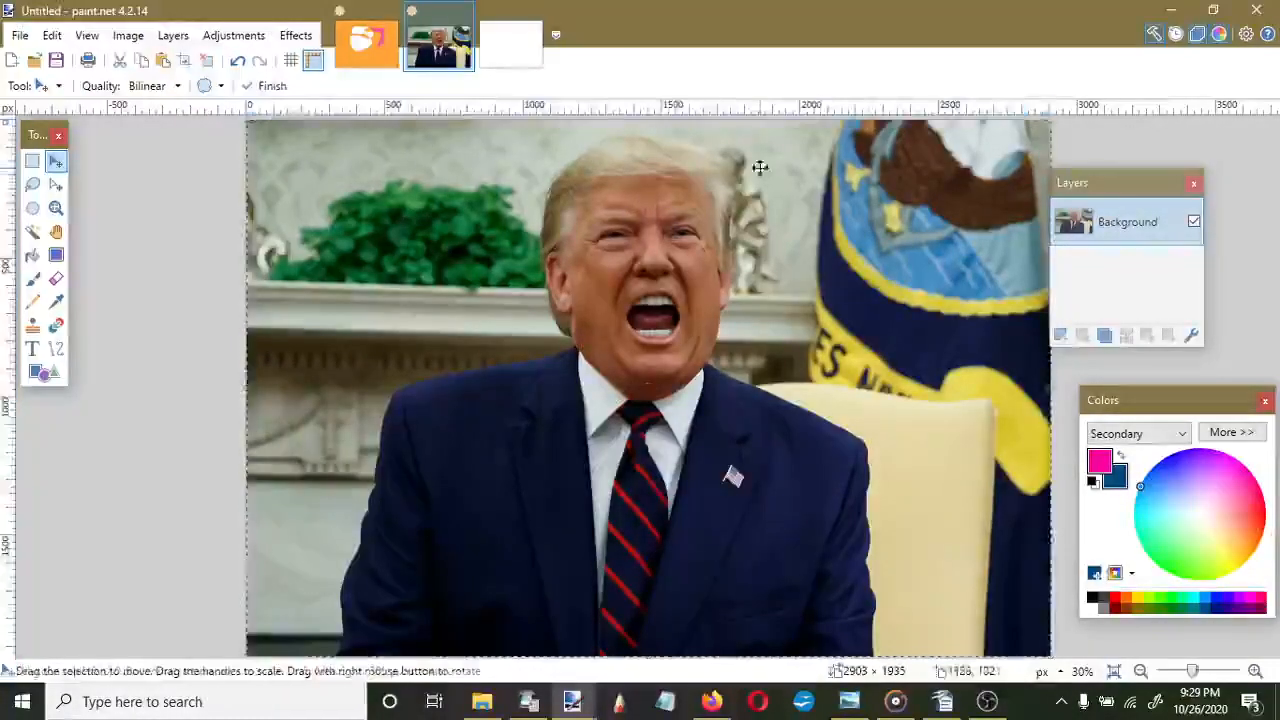
left_click_drag(1100, 176, 1120, 140)
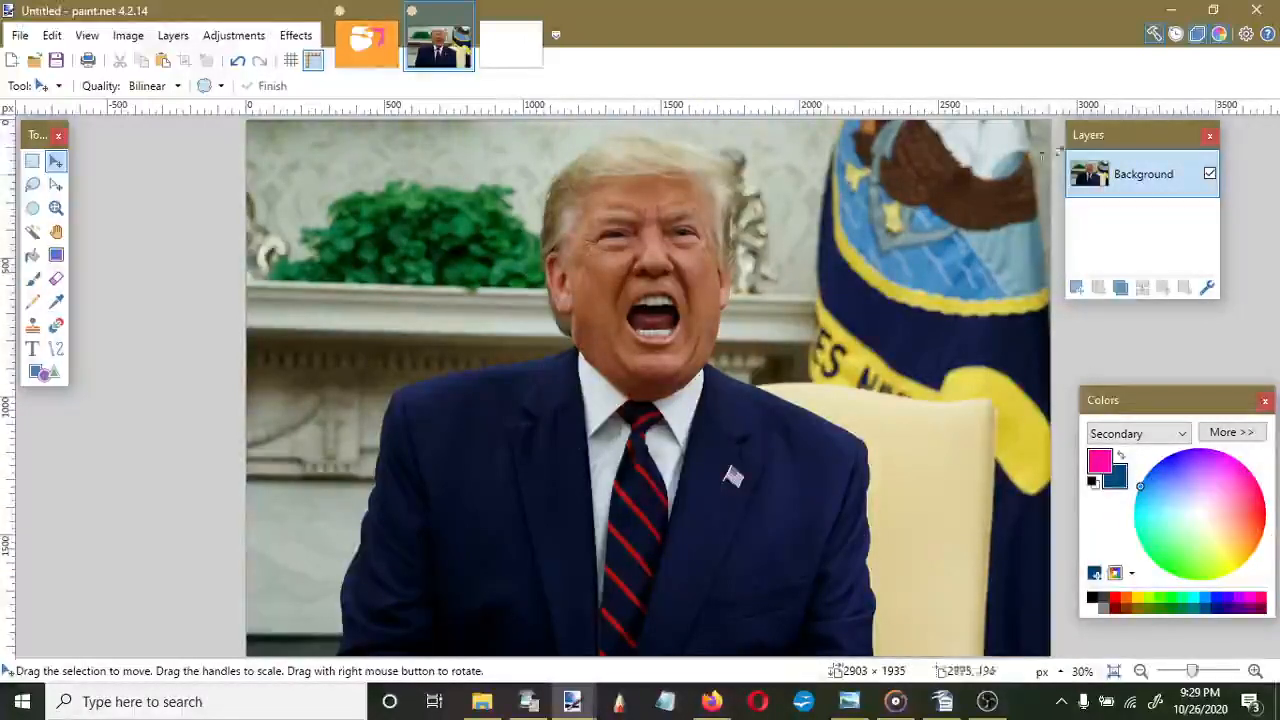
Add a new layer above Background, switch to Background and back, and leave the new layer active
left_click(1077, 289)
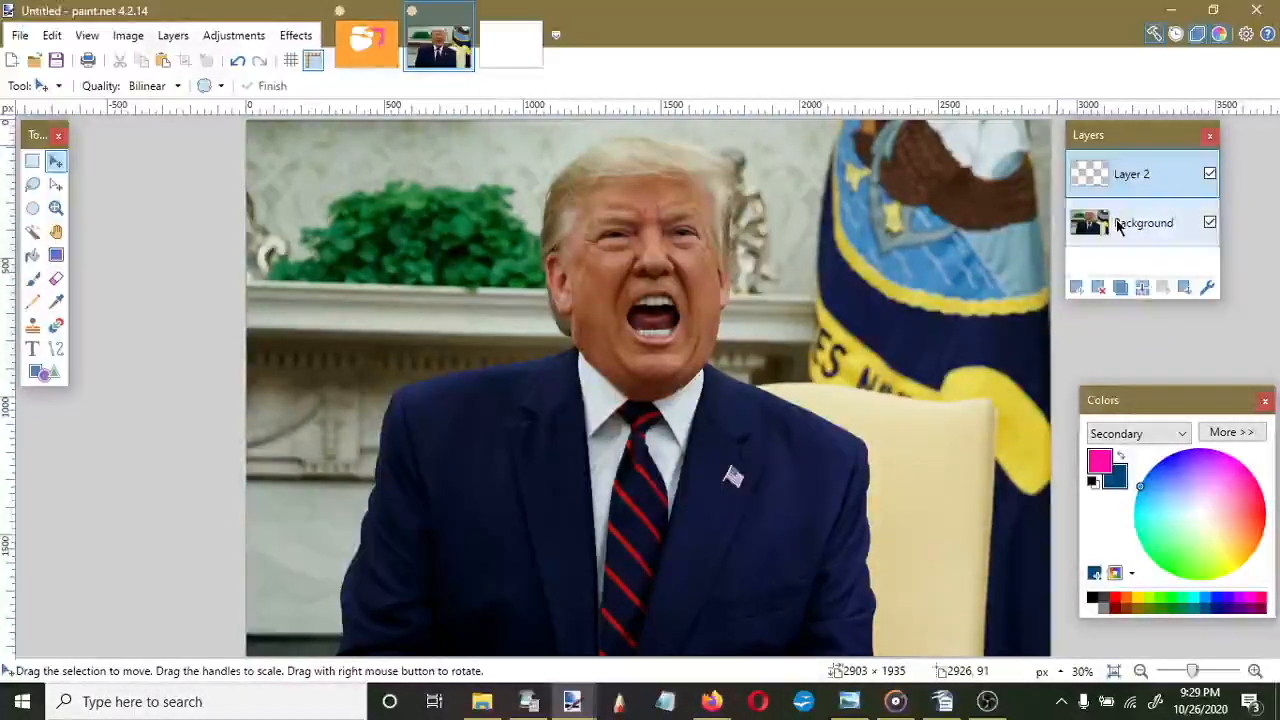
left_click(1121, 218)
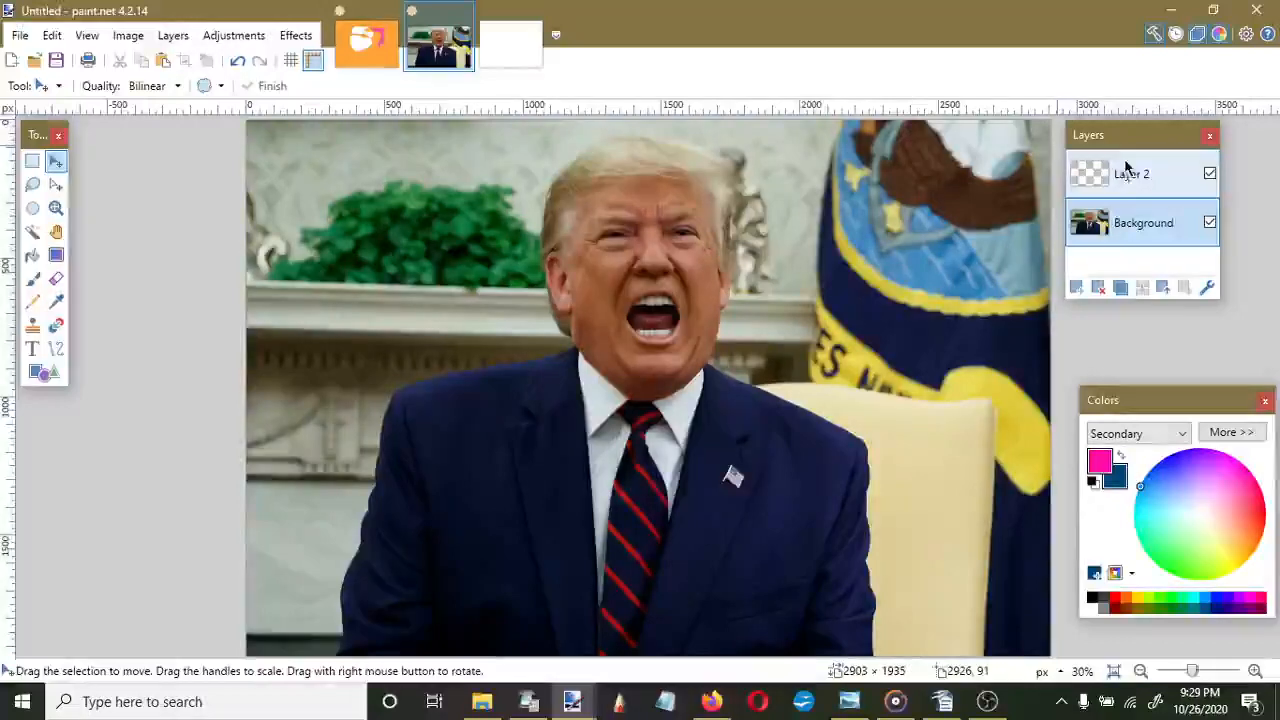
left_click(1132, 172)
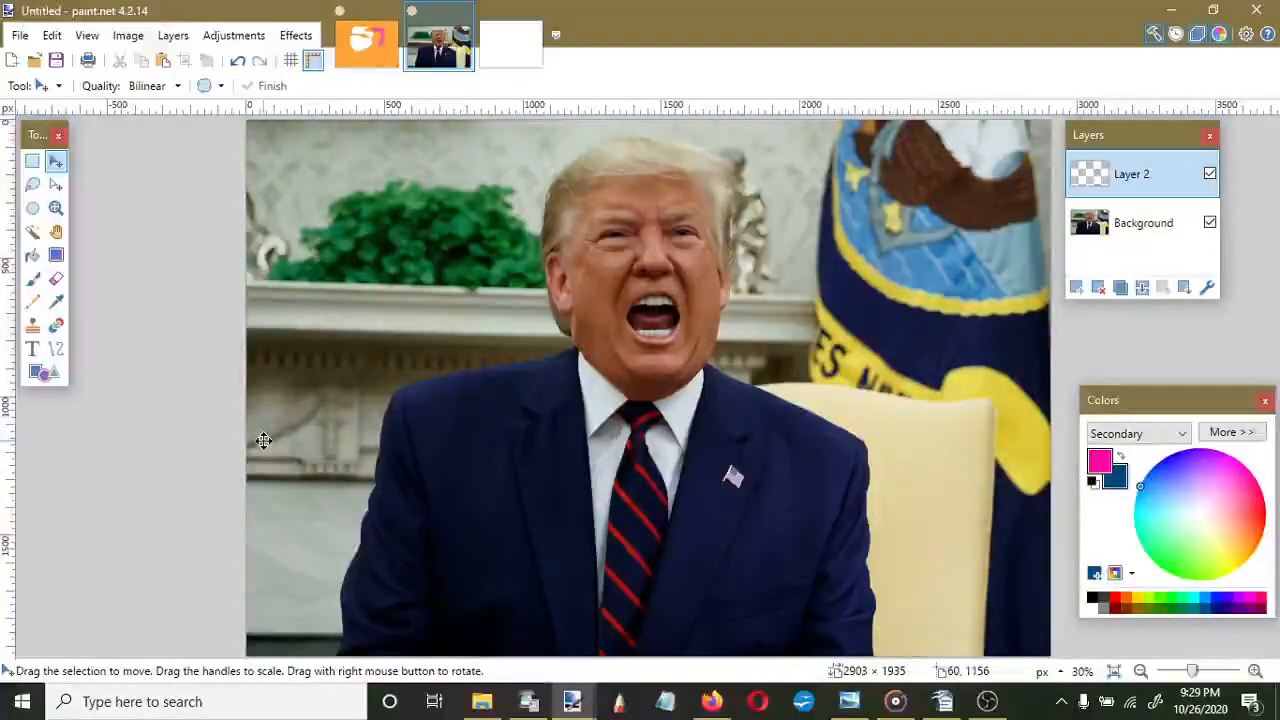
Write the pink text "change my diaper" in Calibri size 12 on the new layer, starting over the lower part of the tie
left_click(33, 352)
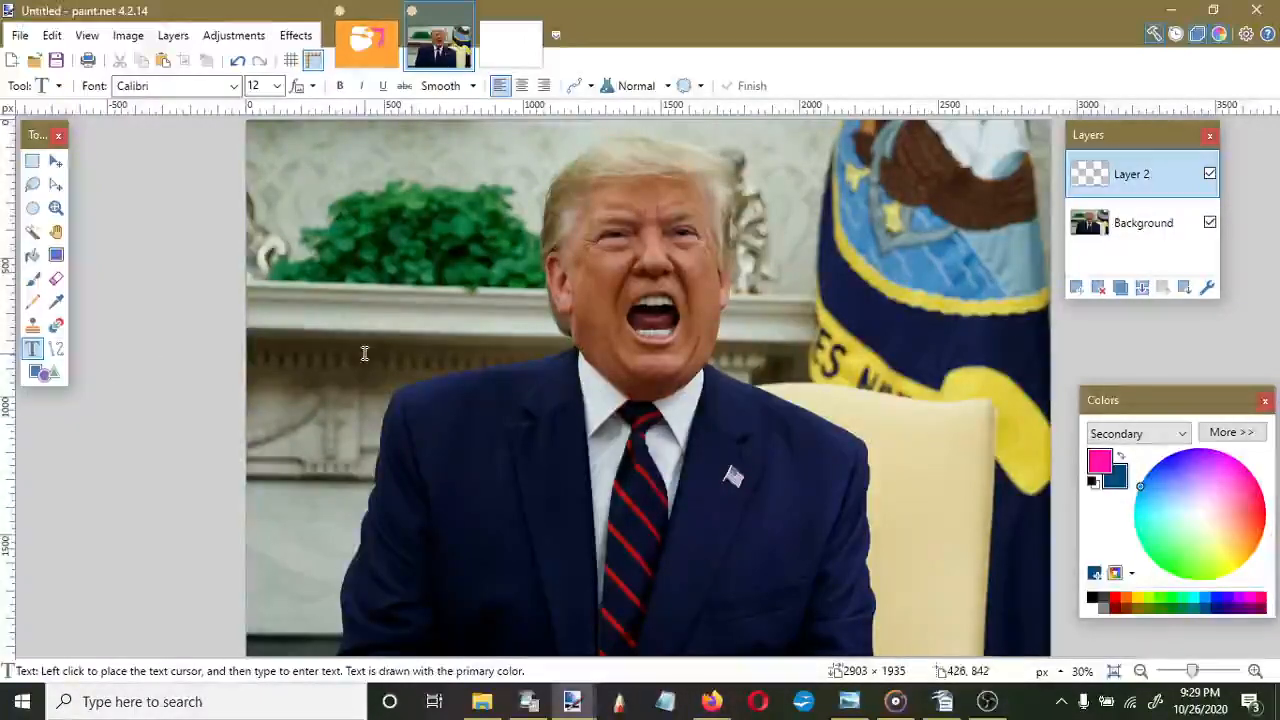
left_click(634, 555)
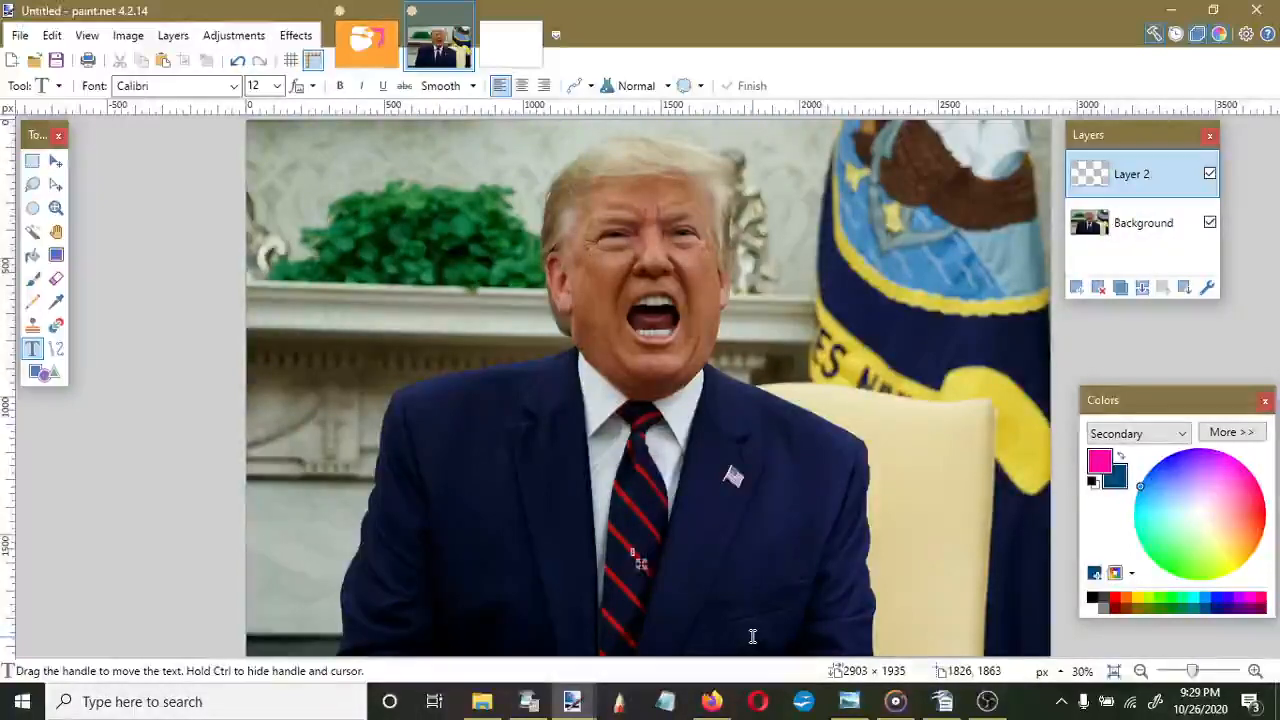
type("Hello")
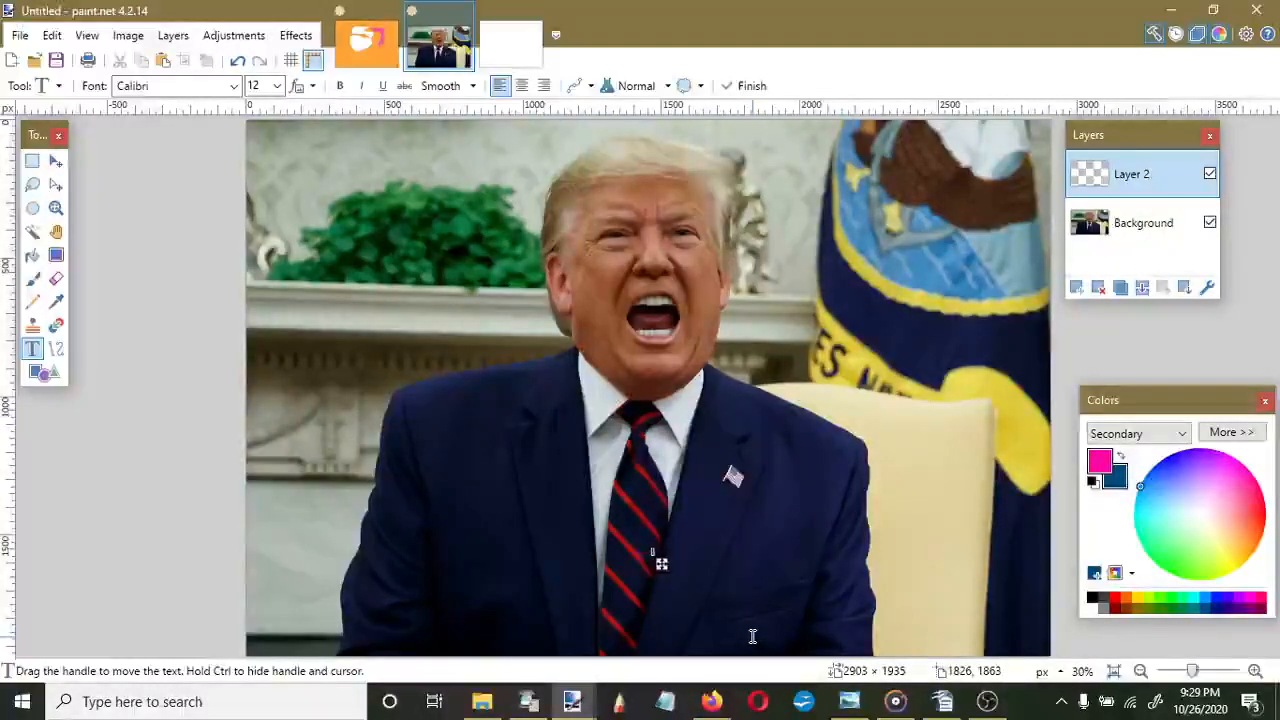
type(" World")
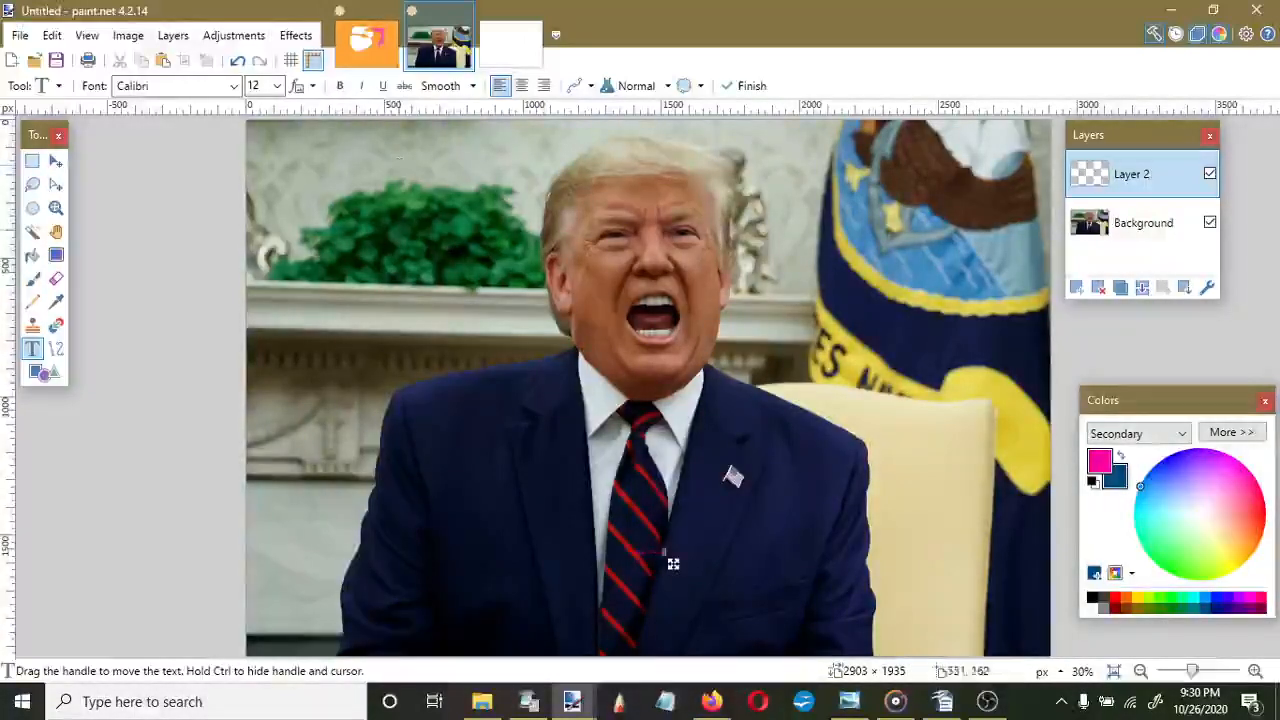
Enlarge the pink caption to size 144, move it across the lower part of the jacket, and commit it
left_click(276, 85)
left_click(263, 301)
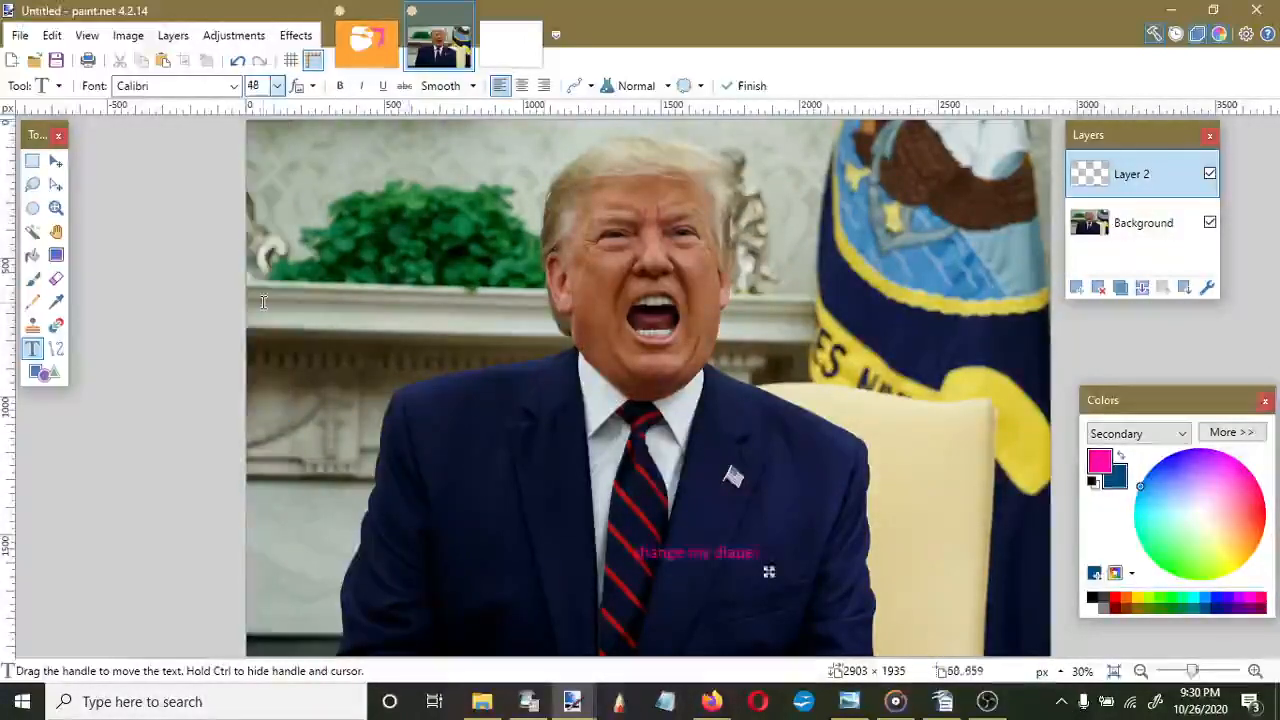
left_click(276, 85)
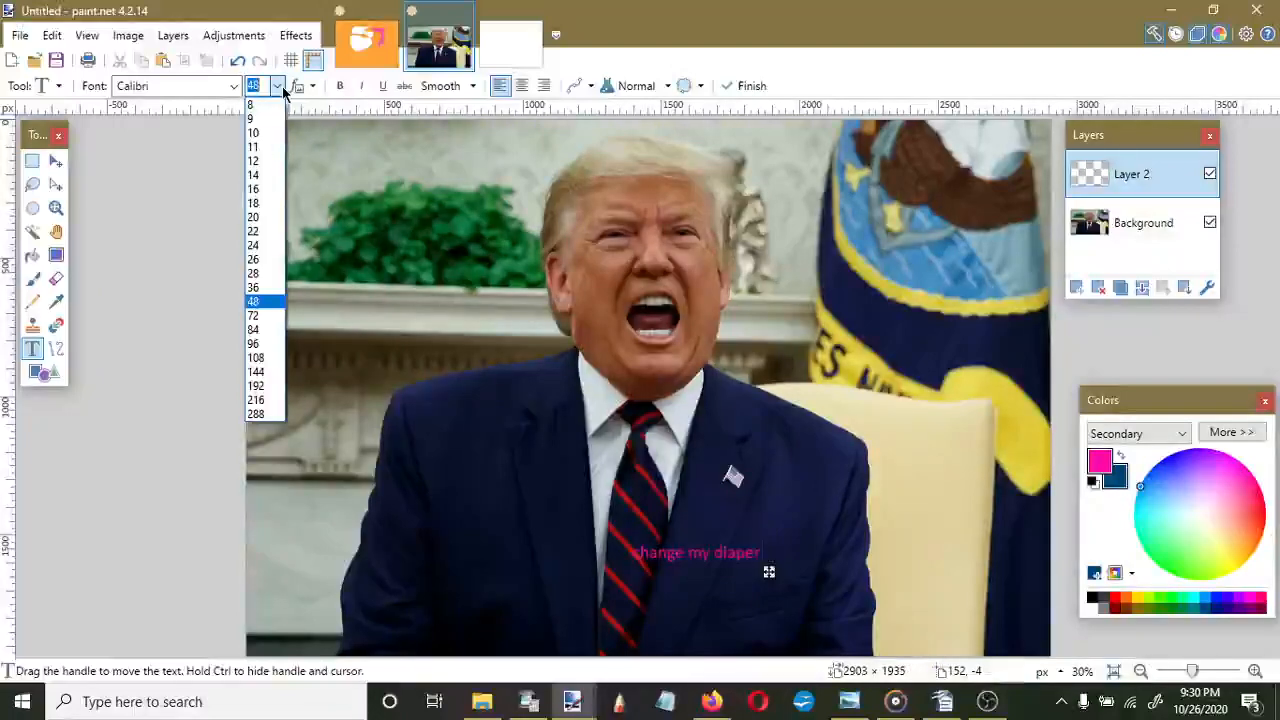
left_click(256, 371)
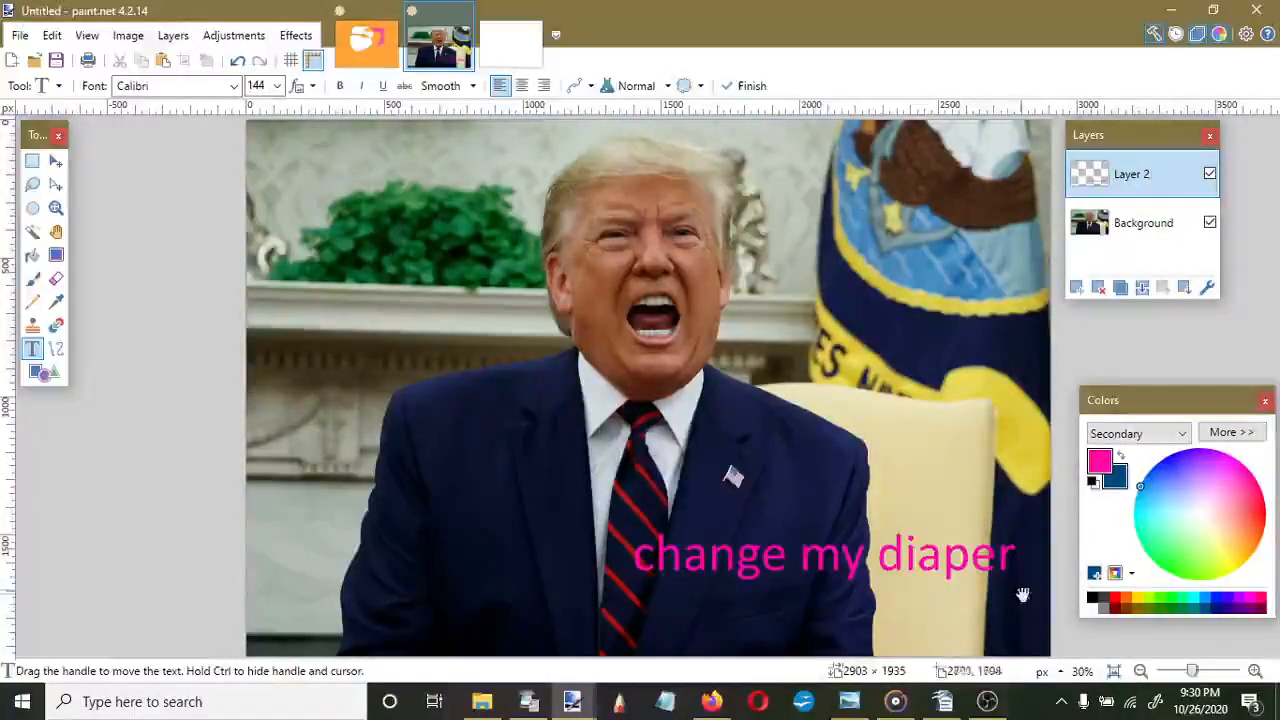
left_click_drag(1023, 593, 860, 587)
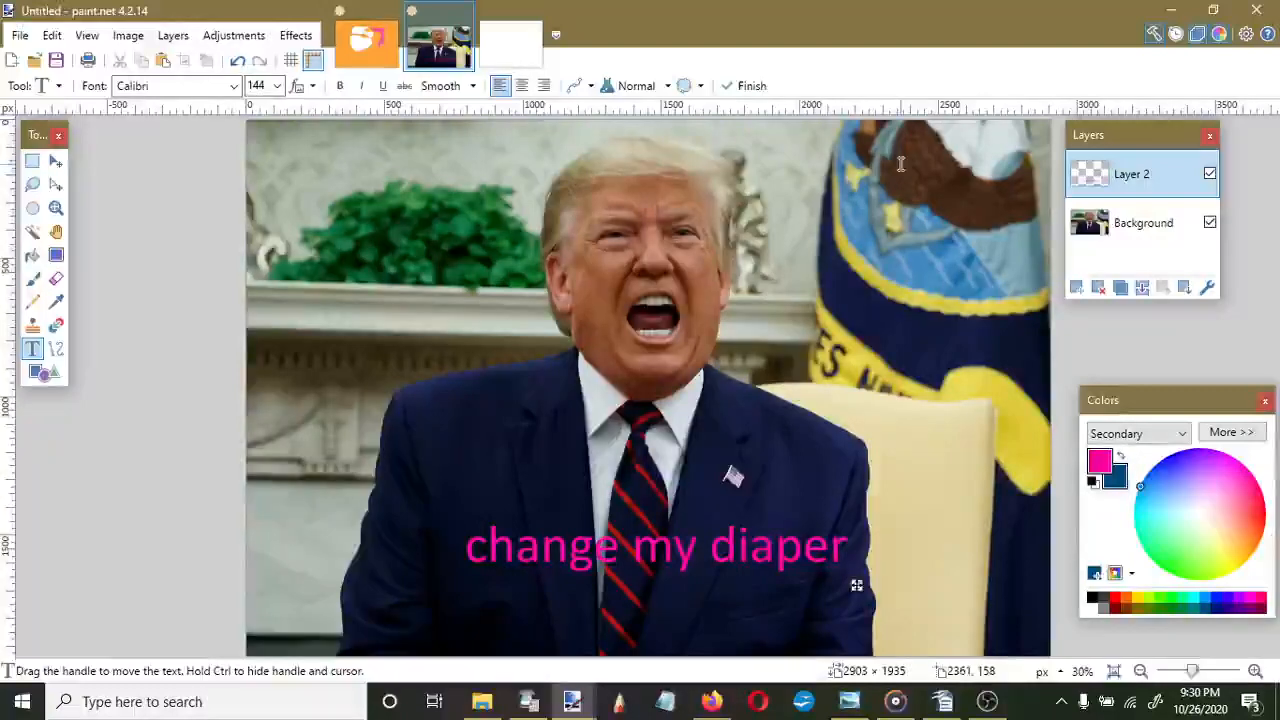
left_click(823, 215)
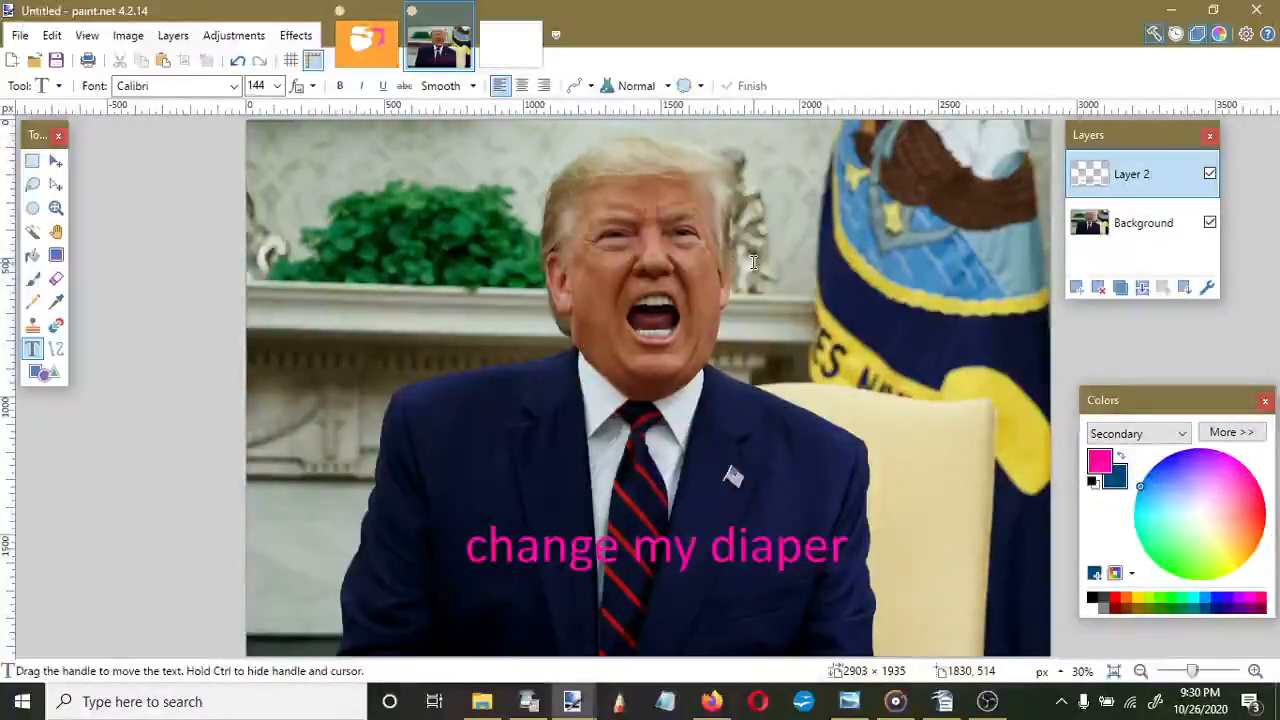
Undo the committed caption and write "Change my diaper" in pink Calibri 144, starting over the tie
key("ctrl+z")
left_click(631, 460)
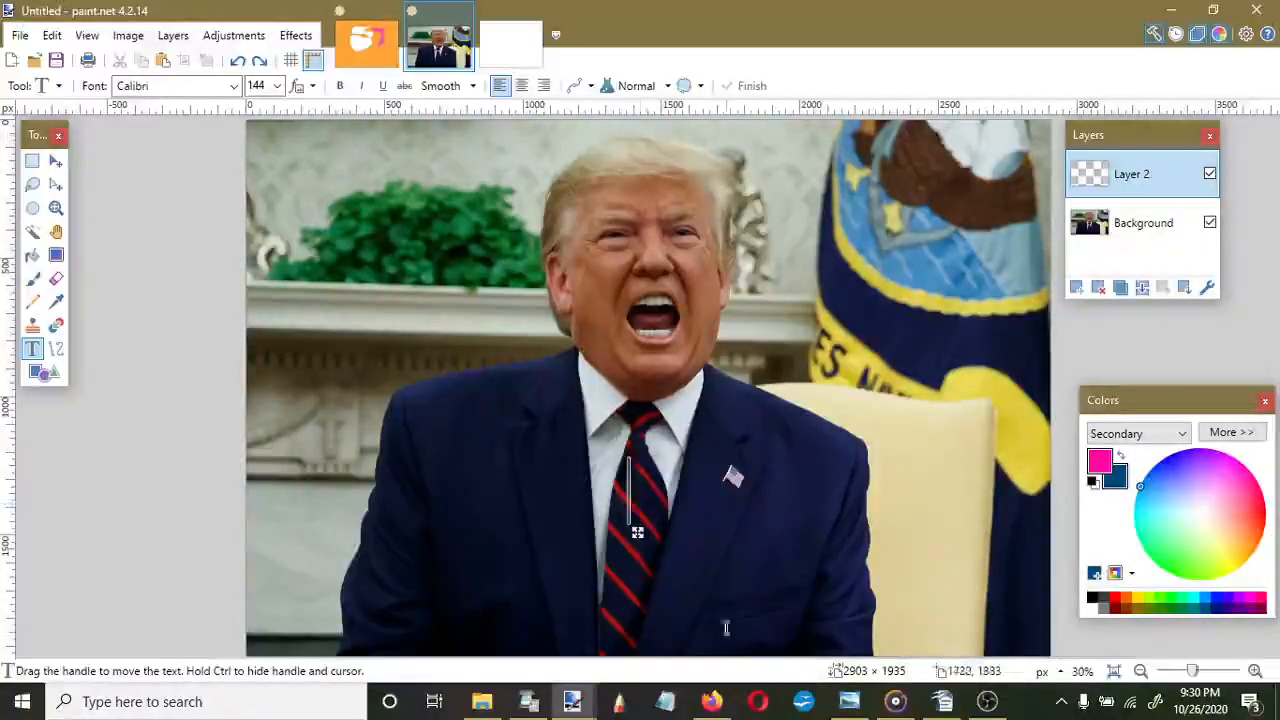
type("Chane")
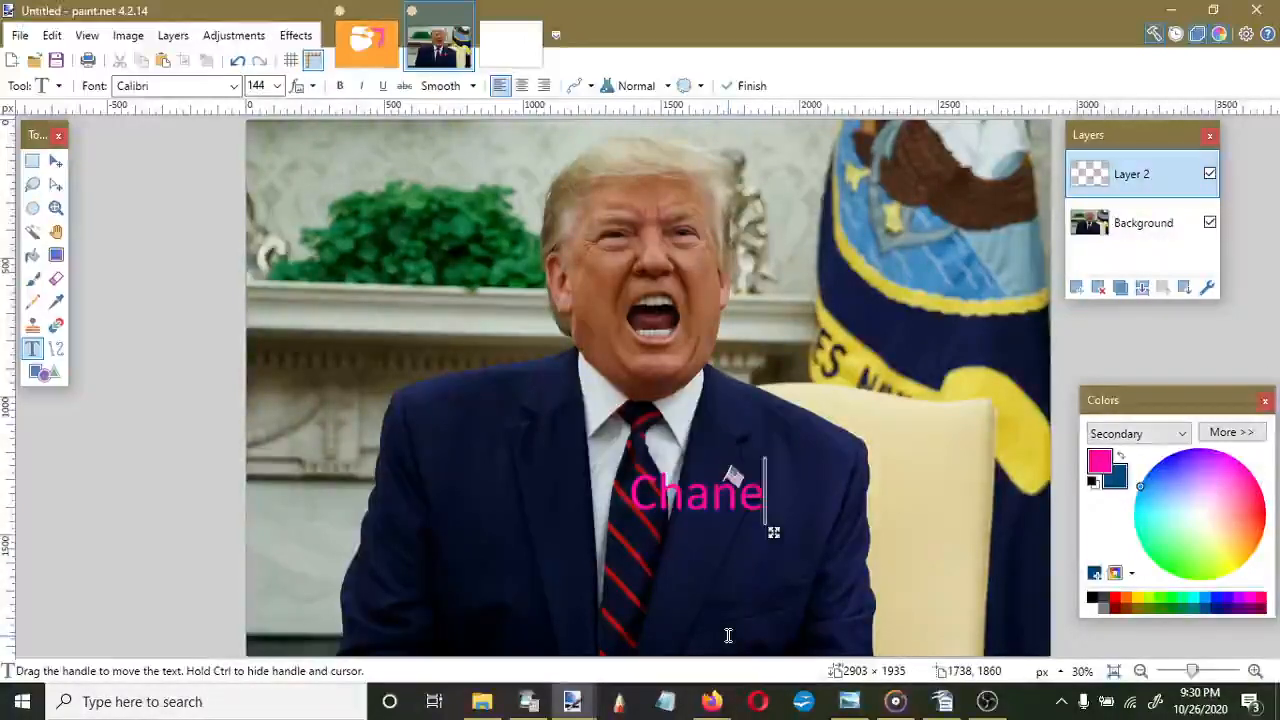
key("BackSpace")
type("ge m")
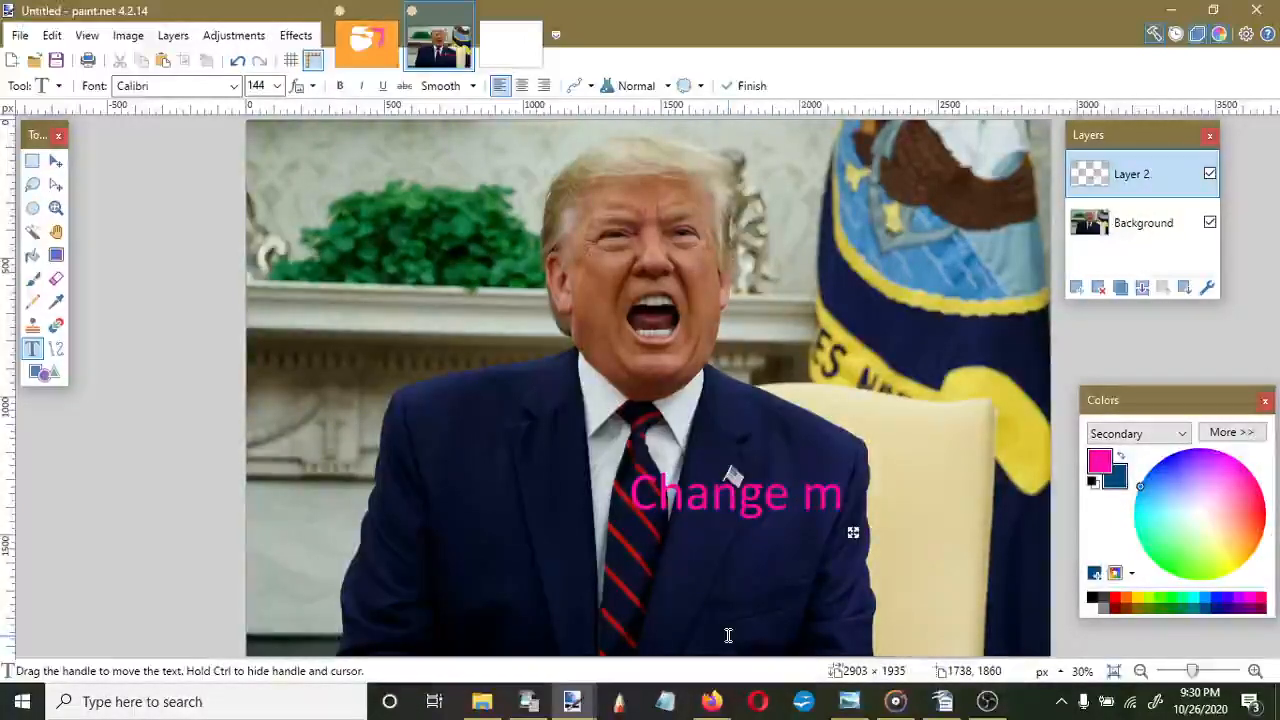
type("y diaper")
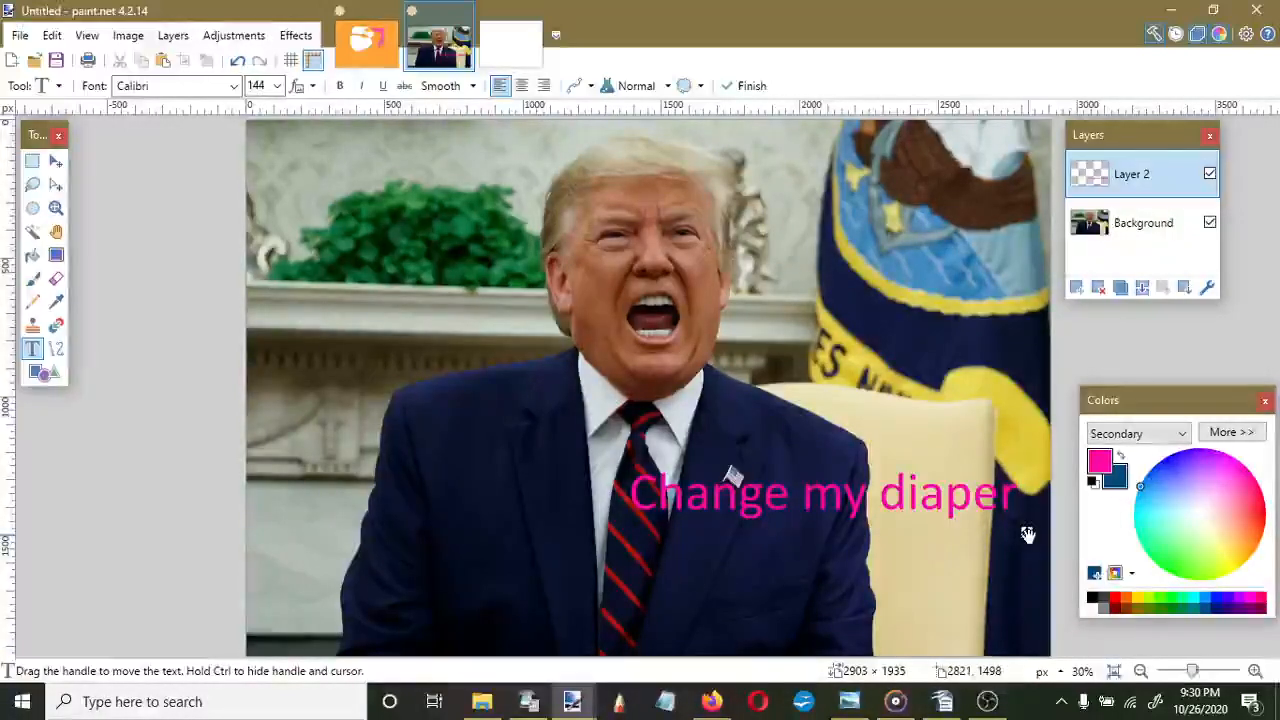
Move the caption until it is roughly centred across the lower part of the tie and jacket
left_click_drag(1028, 536, 860, 545)
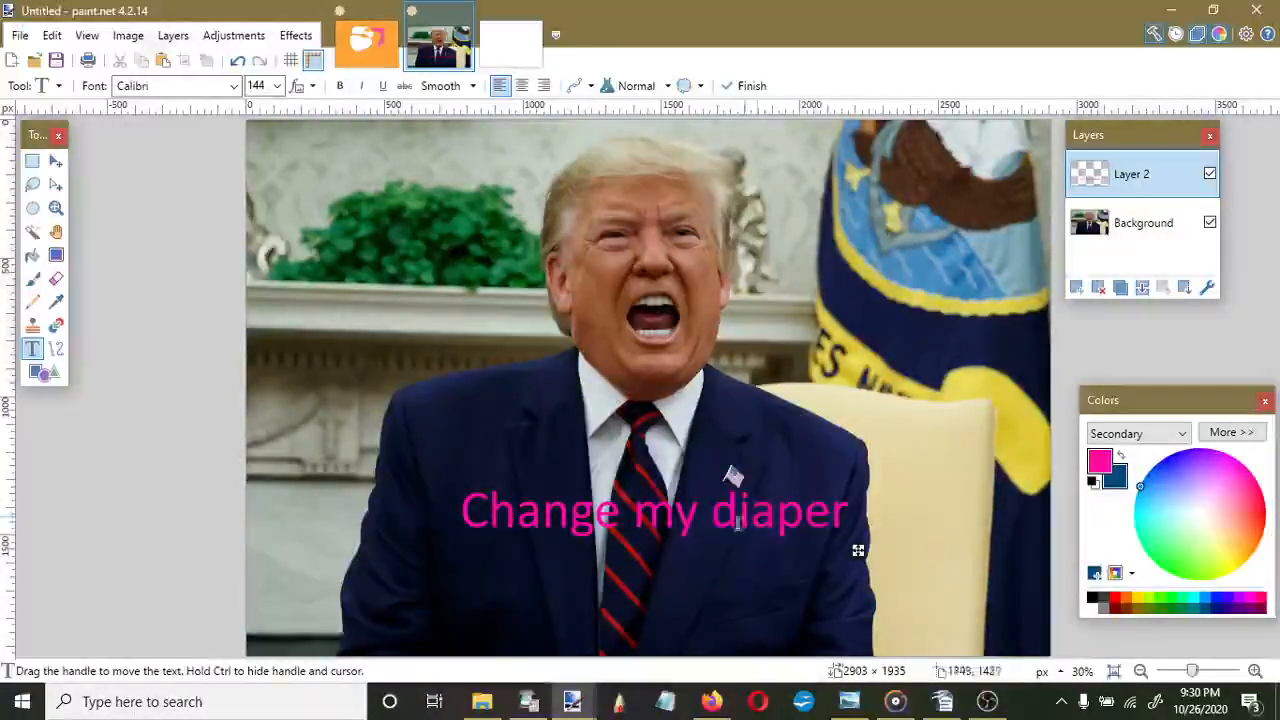
left_click_drag(856, 549, 908, 521)
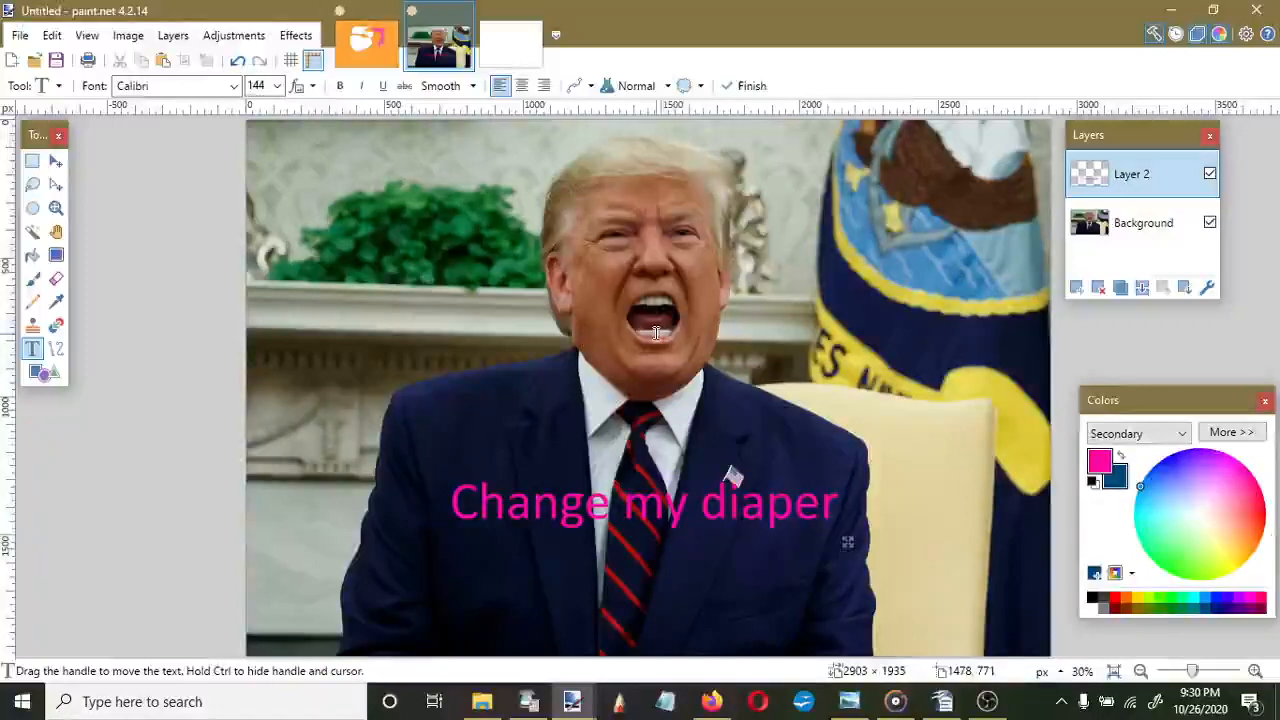
left_click_drag(848, 541, 837, 582)
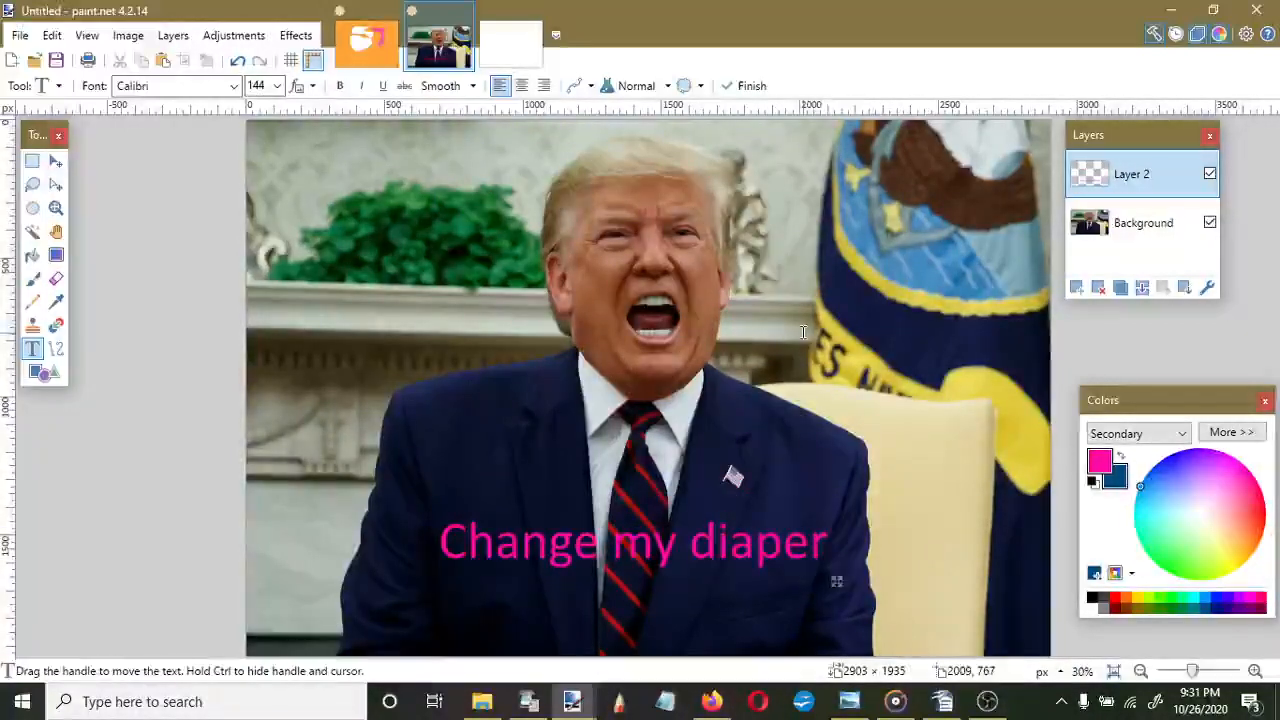
Try Comic Sans MS for the caption, settle on the Segoe UI Black font, and recentre the widened text over the jacket
left_click(234, 86)
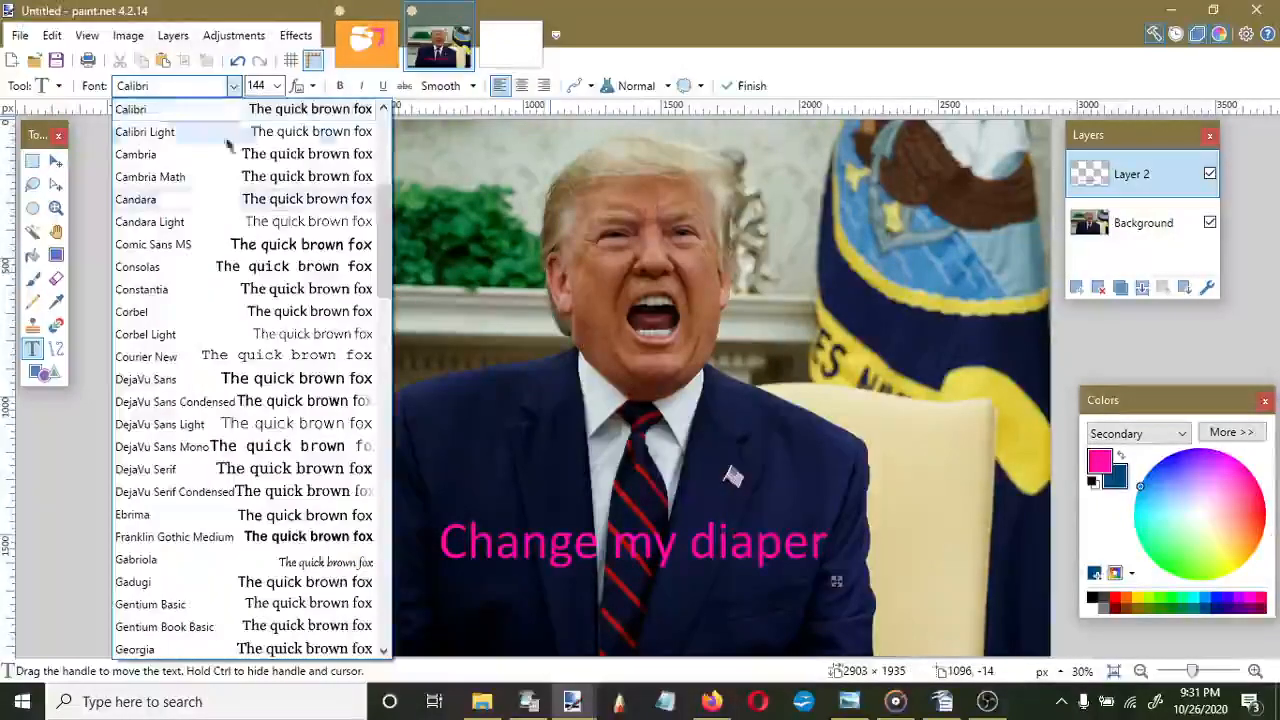
left_click(290, 245)
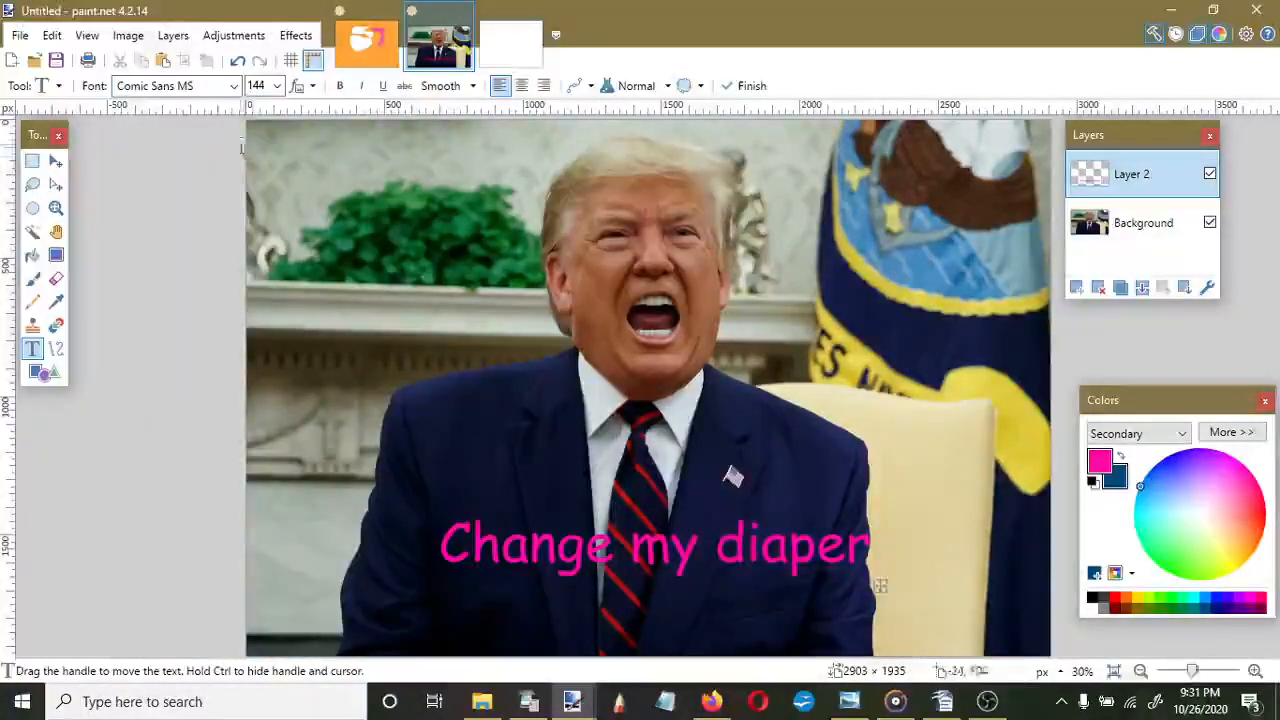
left_click(234, 86)
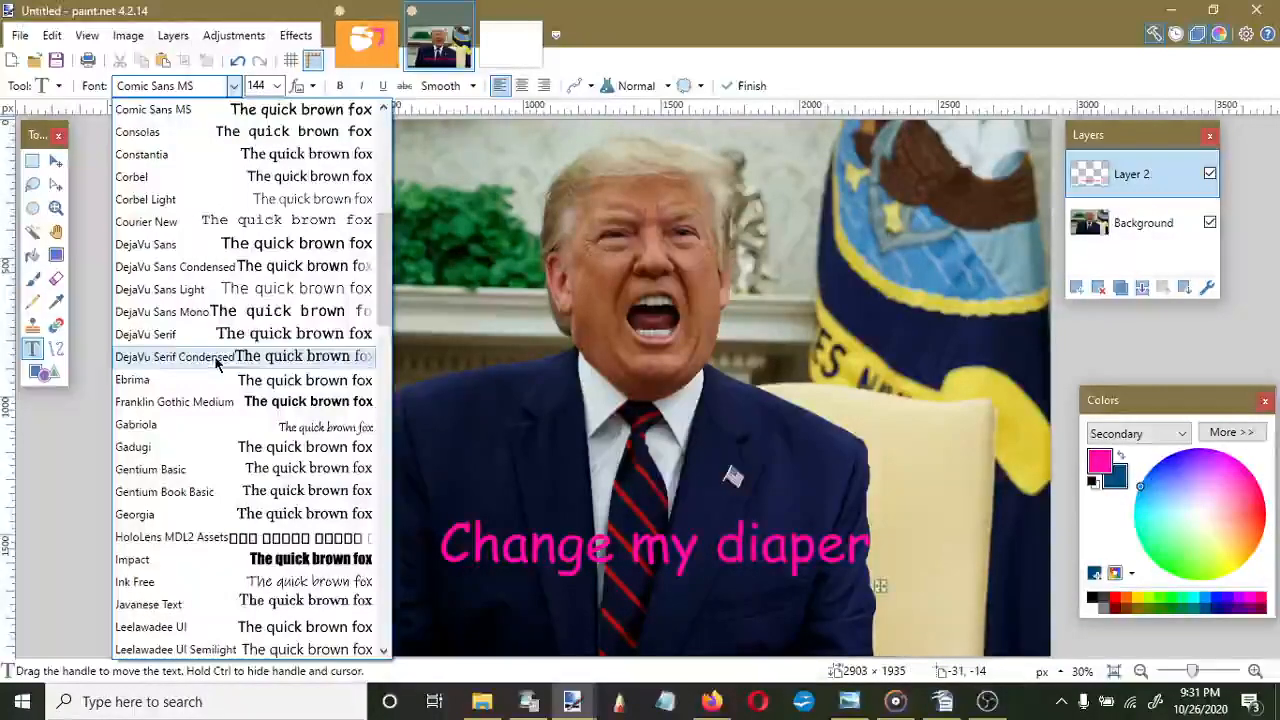
scroll(228, 530, "down", 10)
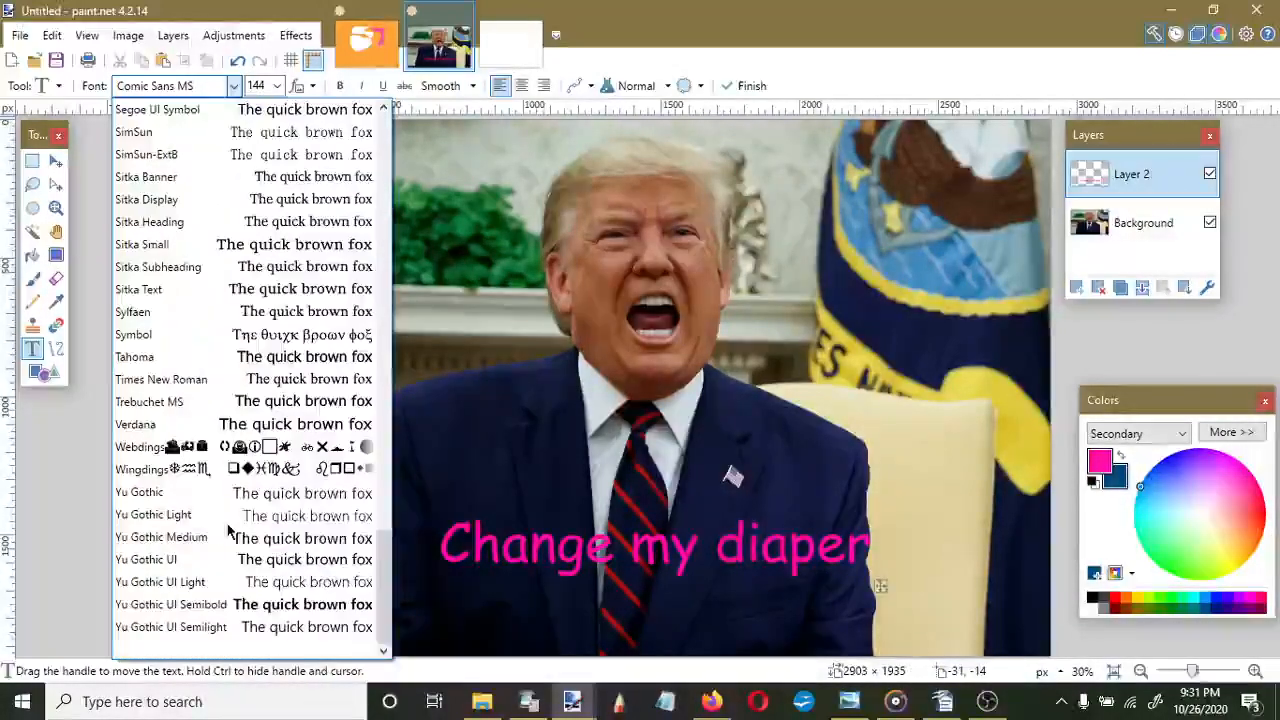
scroll(228, 530, "up", 10)
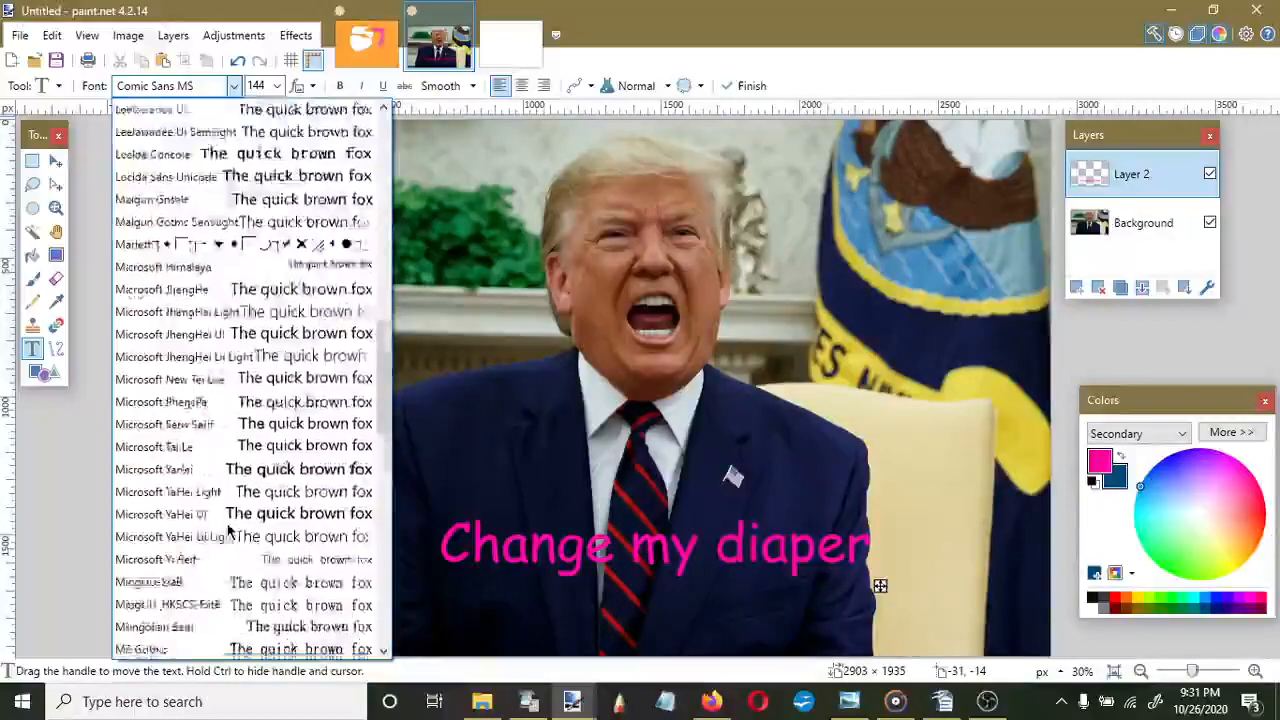
scroll(228, 530, "down", 10)
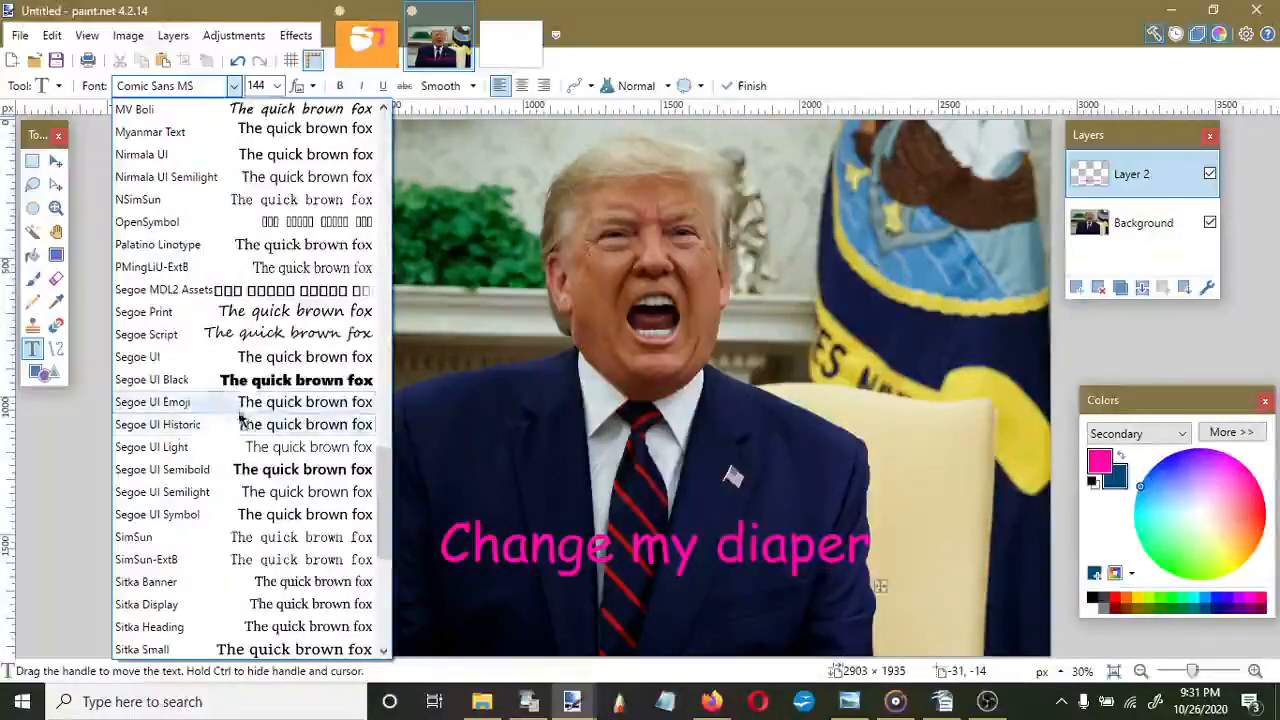
left_click(240, 380)
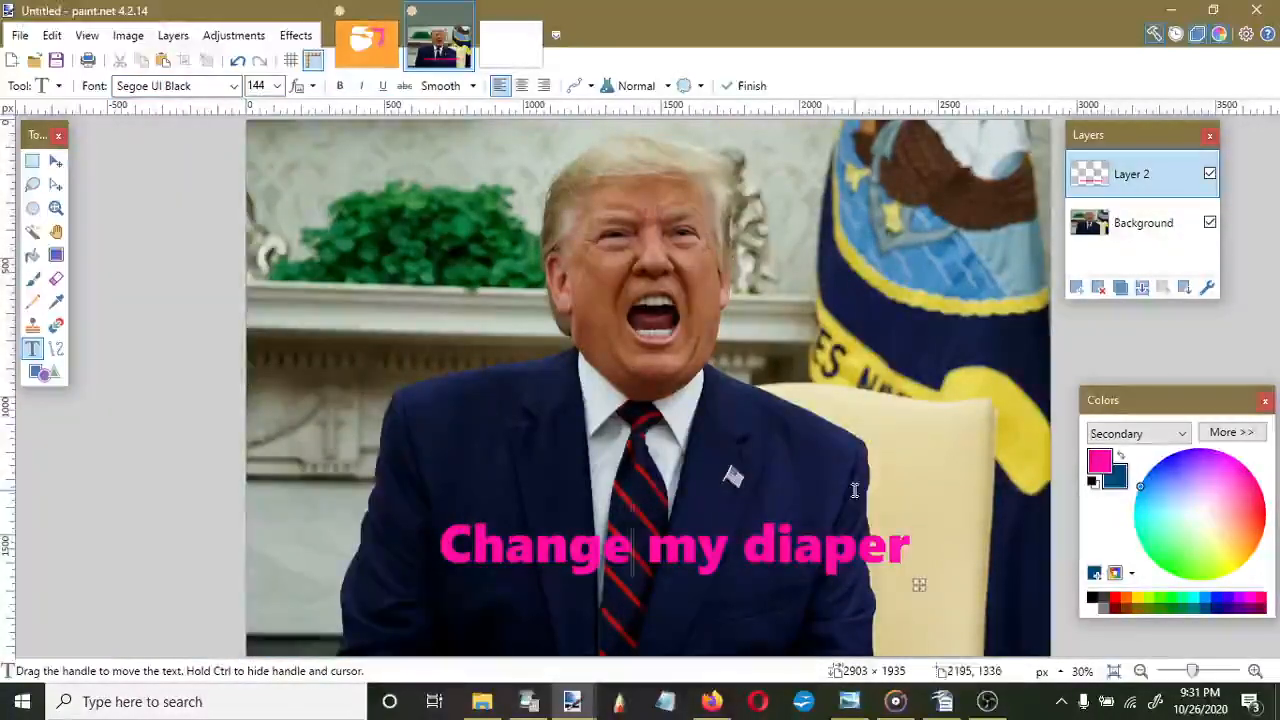
left_click_drag(919, 585, 878, 567)
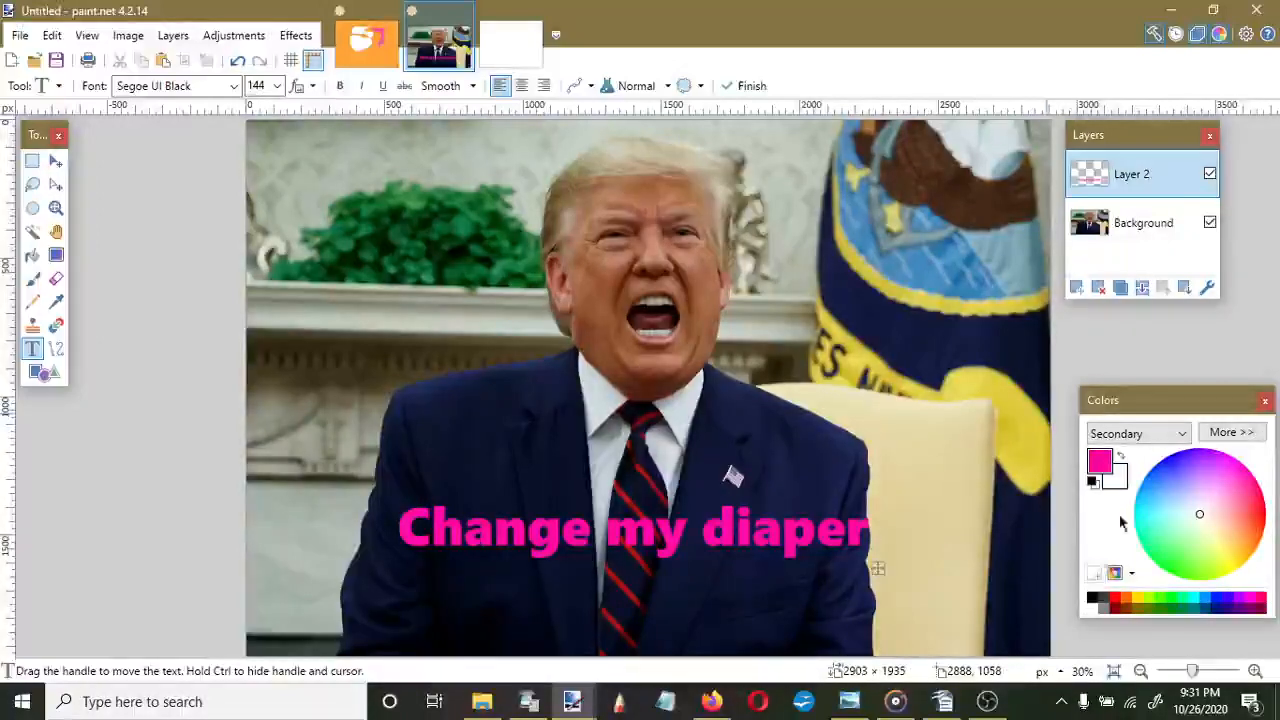
Try white, violet-blue and light cyan as the caption's primary color, and set it to yellow FFD800
left_click(1100, 464)
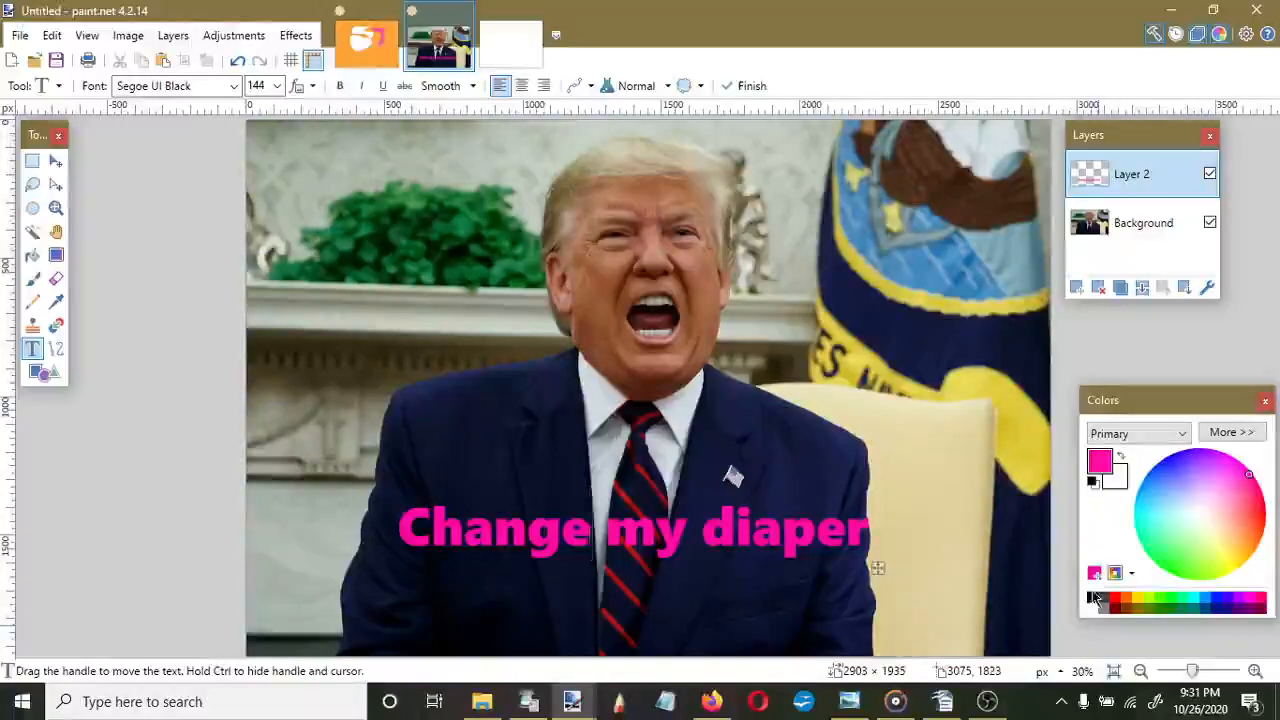
left_click(1093, 610)
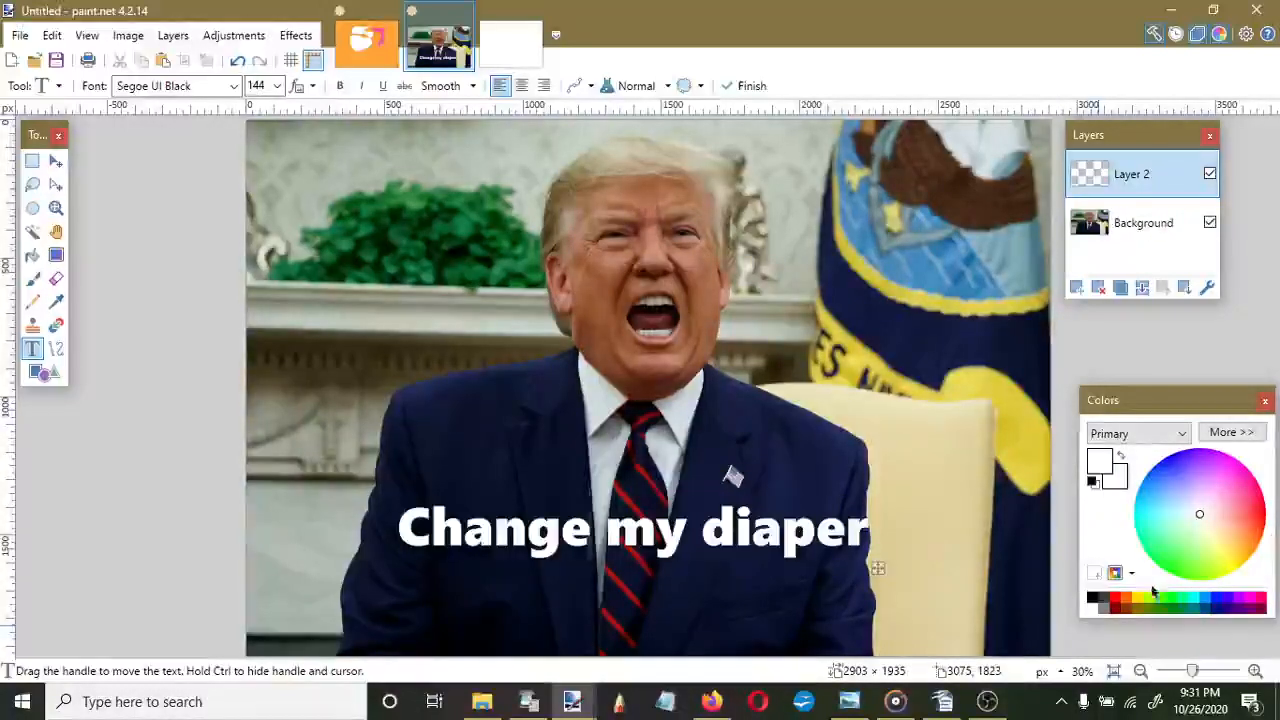
left_click(1228, 597)
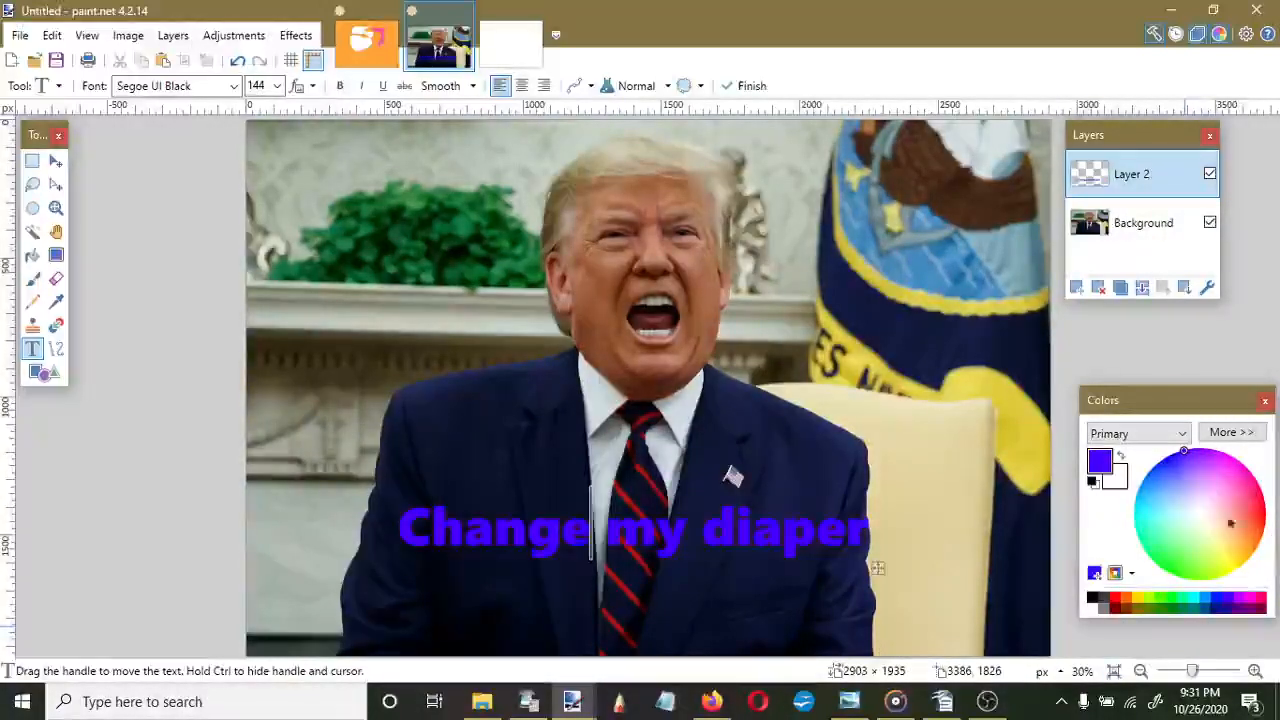
left_click(1232, 432)
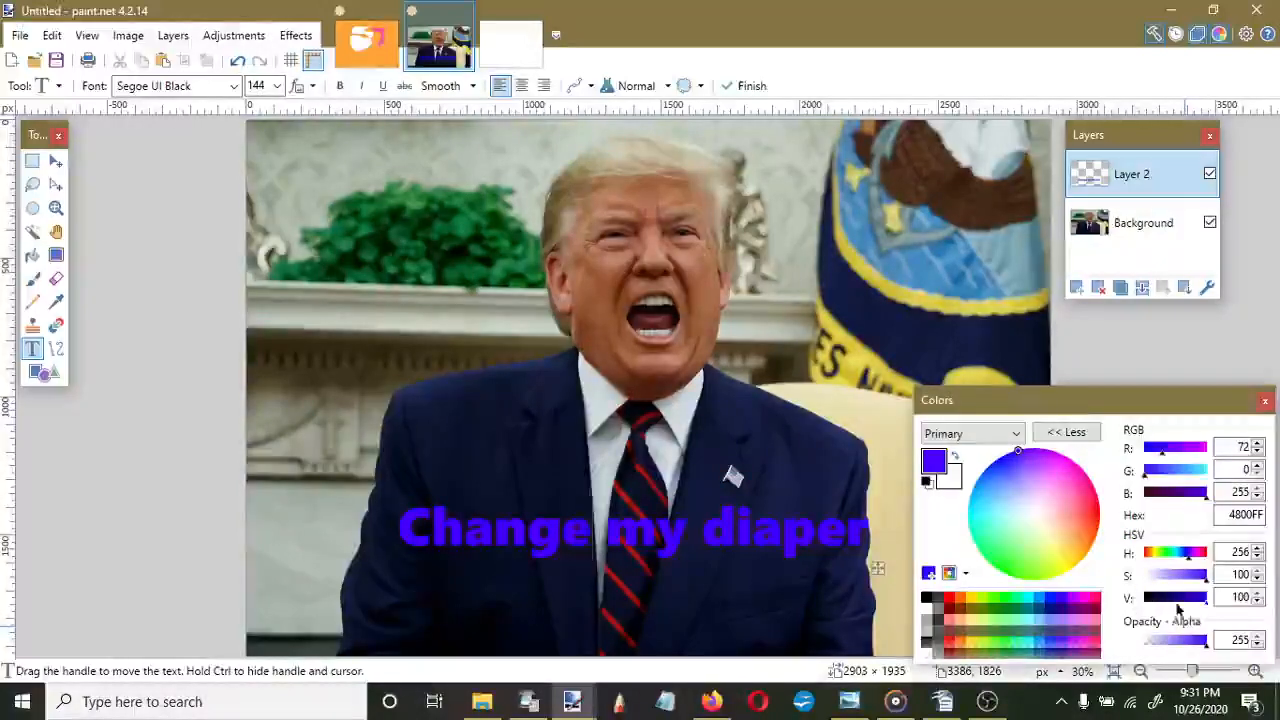
left_click_drag(1206, 598, 1257, 606)
left_click_drag(1160, 472, 1240, 490)
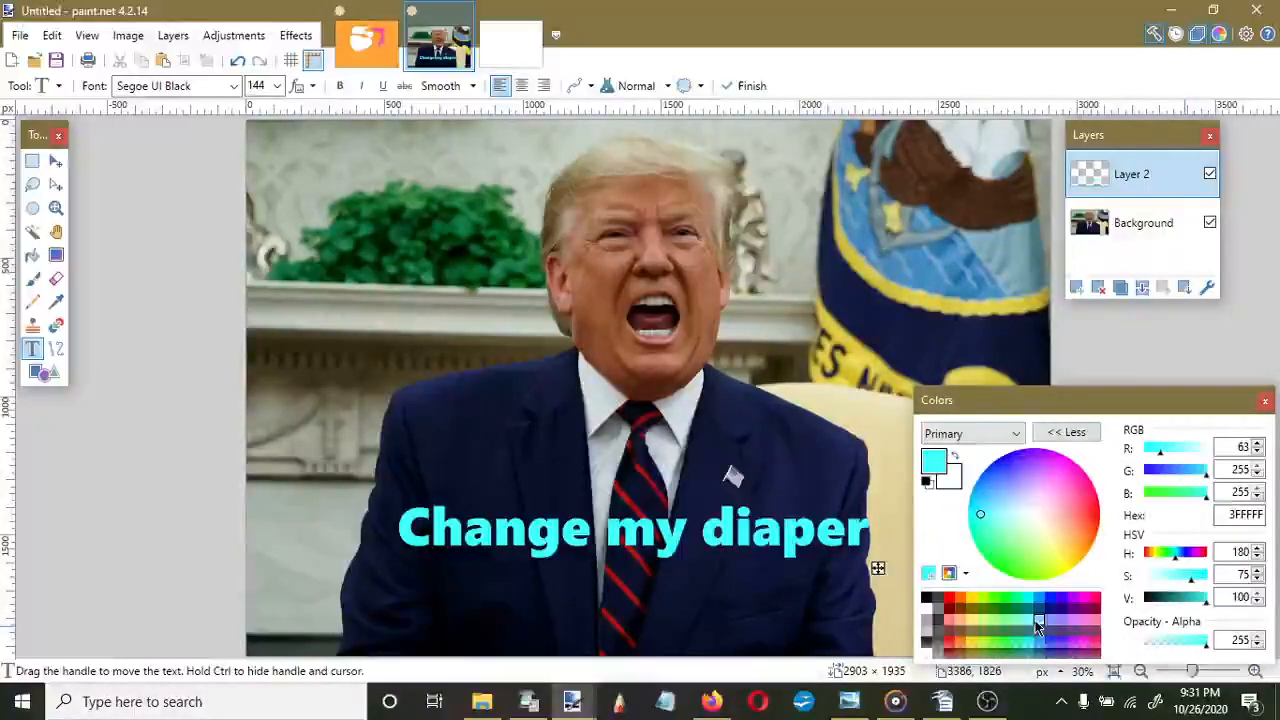
left_click(972, 601)
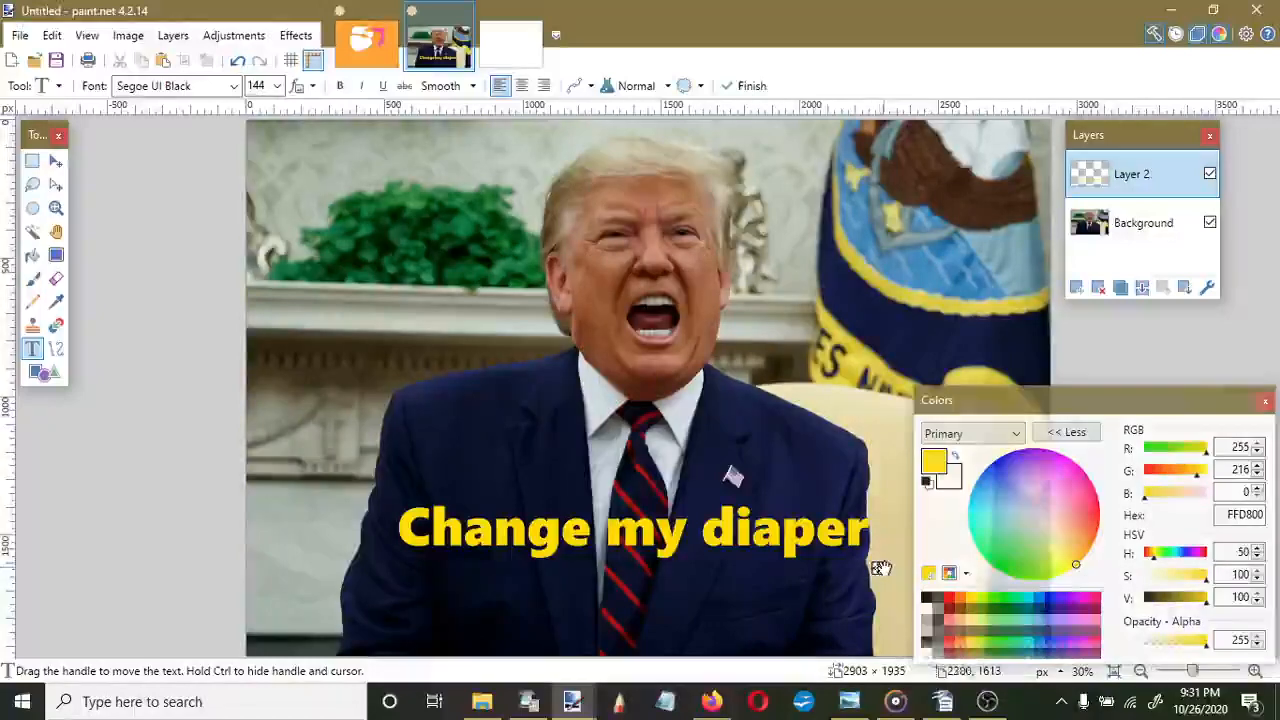
Centre and commit the yellow caption with the Colors window hidden, and merge its layer down into Background
mouse_move(880, 568)
left_mouse_down()
mouse_move(846, 568)
mouse_move(861, 569)
left_mouse_up()
key("F8")
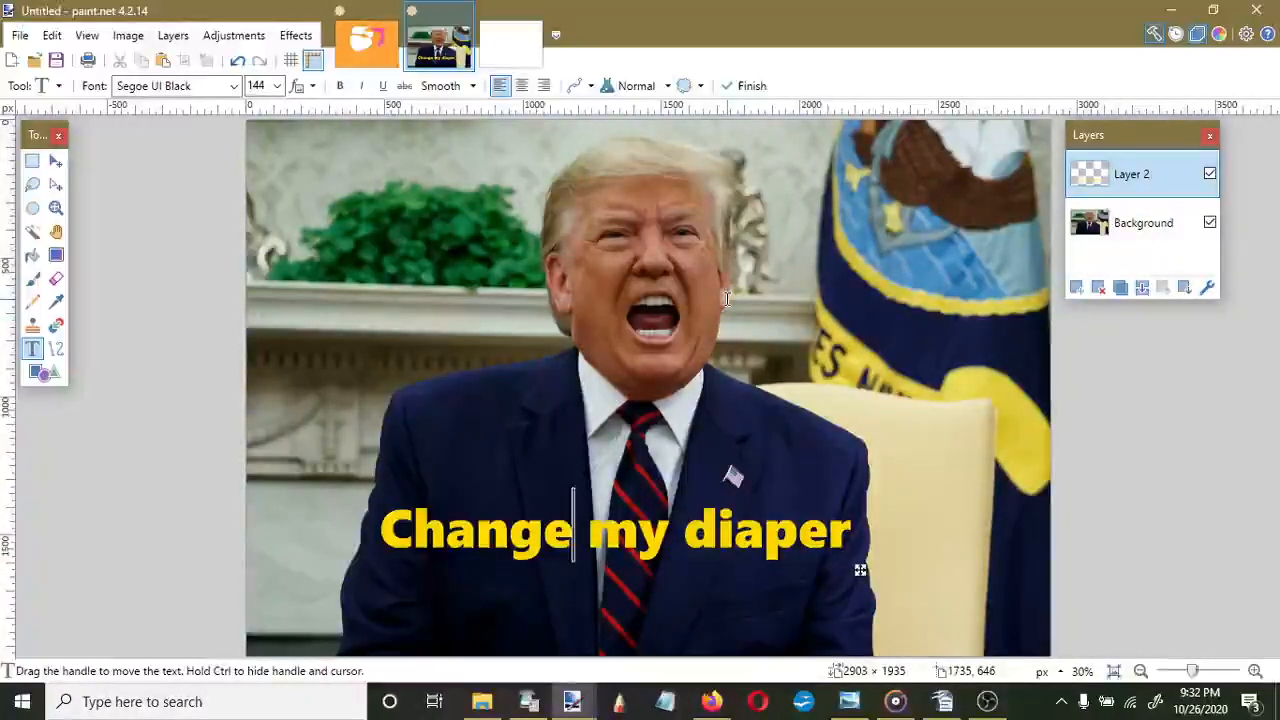
left_click(745, 87)
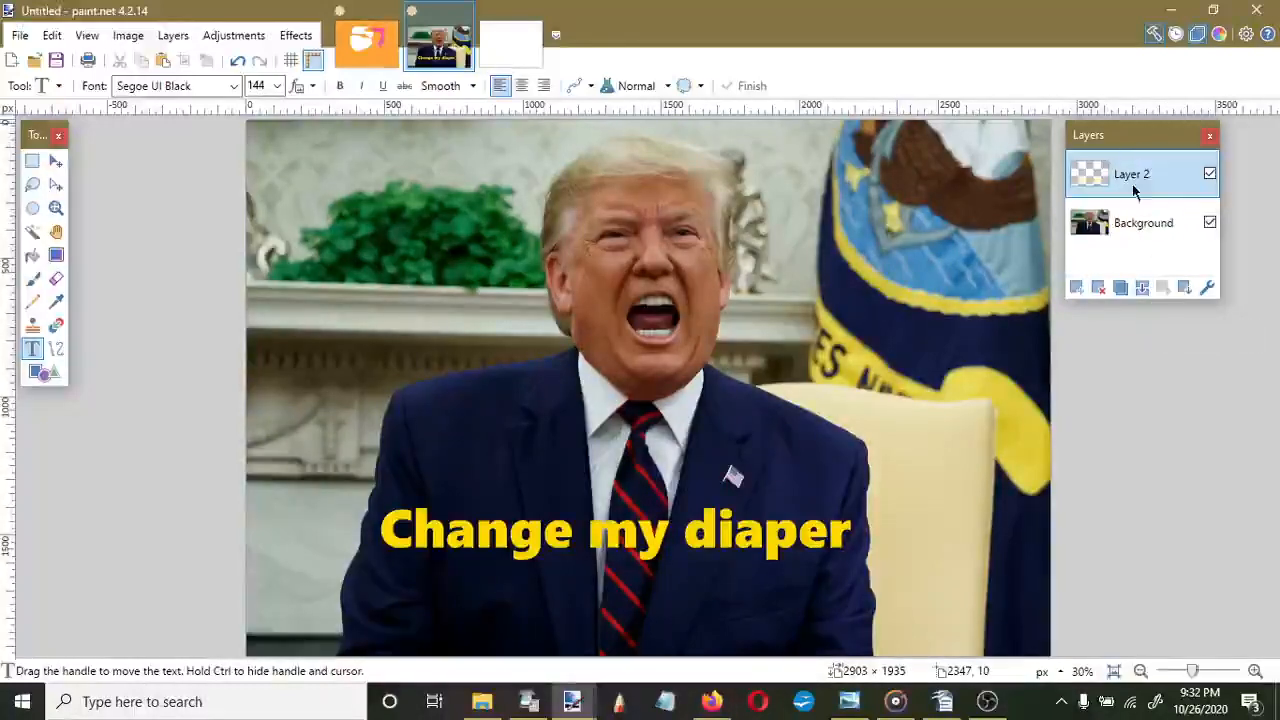
left_click(1145, 289)
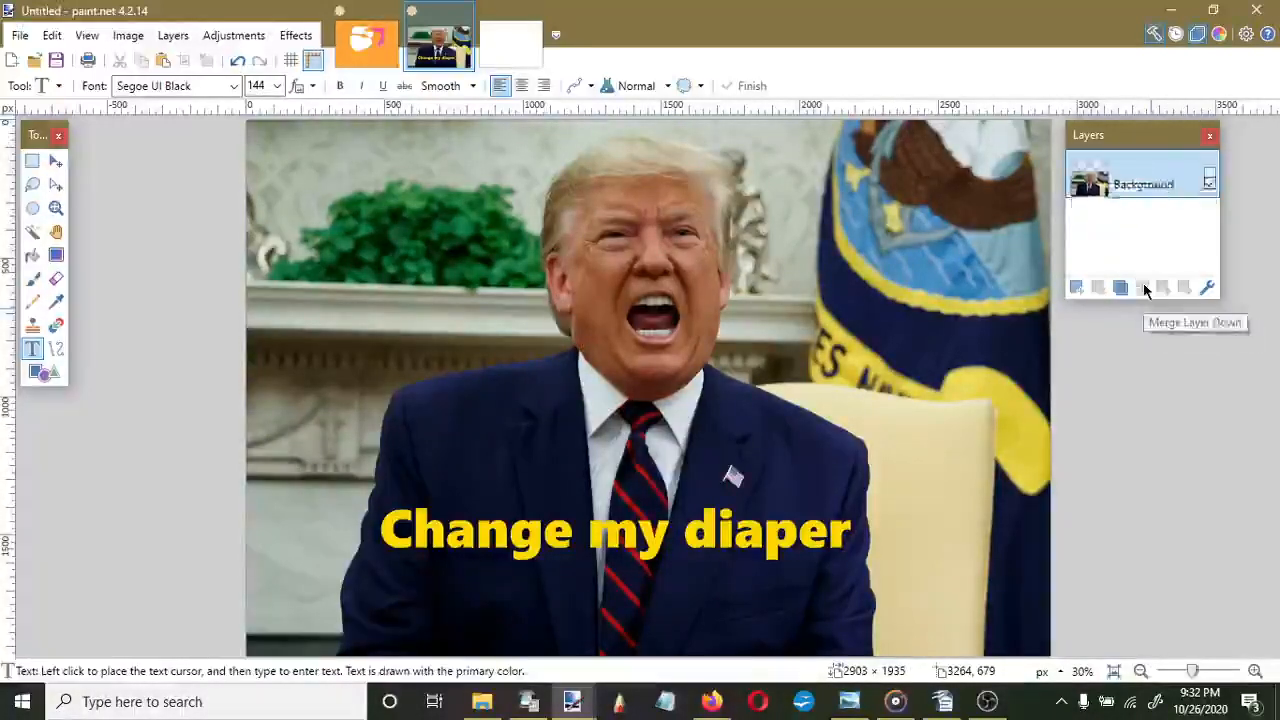
Add a new layer, flood it with the yellow primary color using the Paint Bucket, and delete that layer again
left_click(1075, 288)
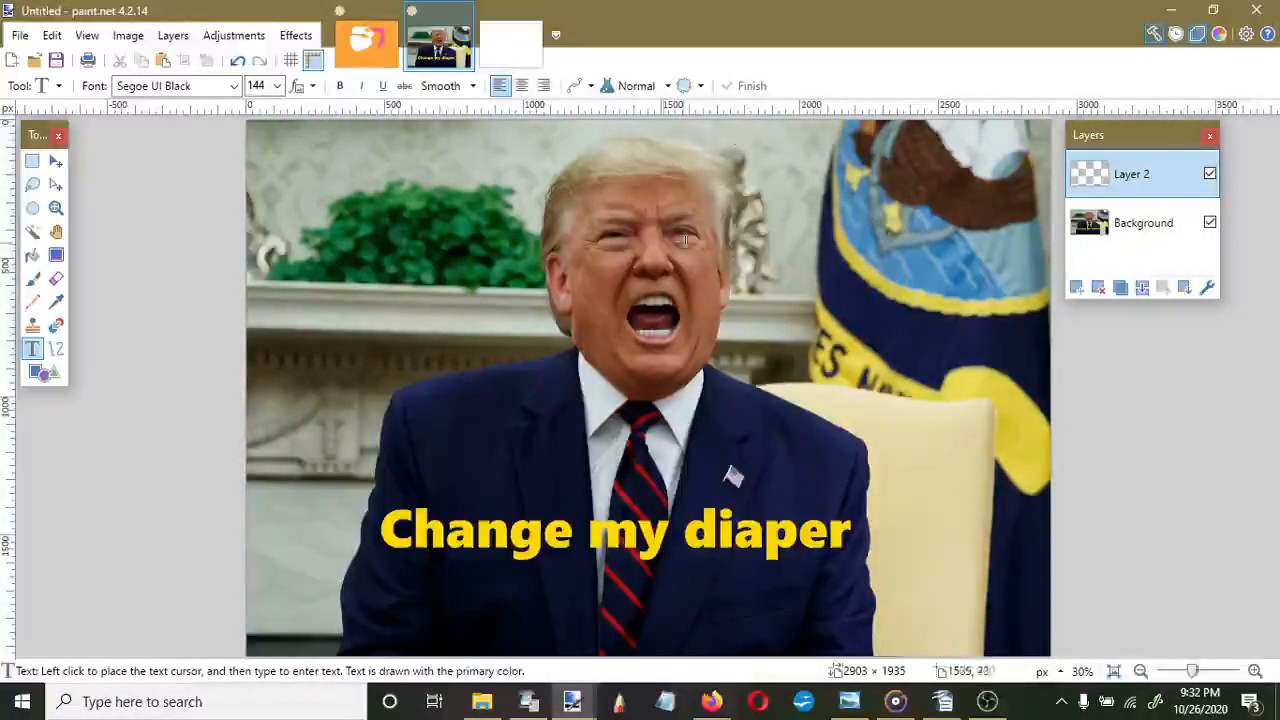
left_click(32, 255)
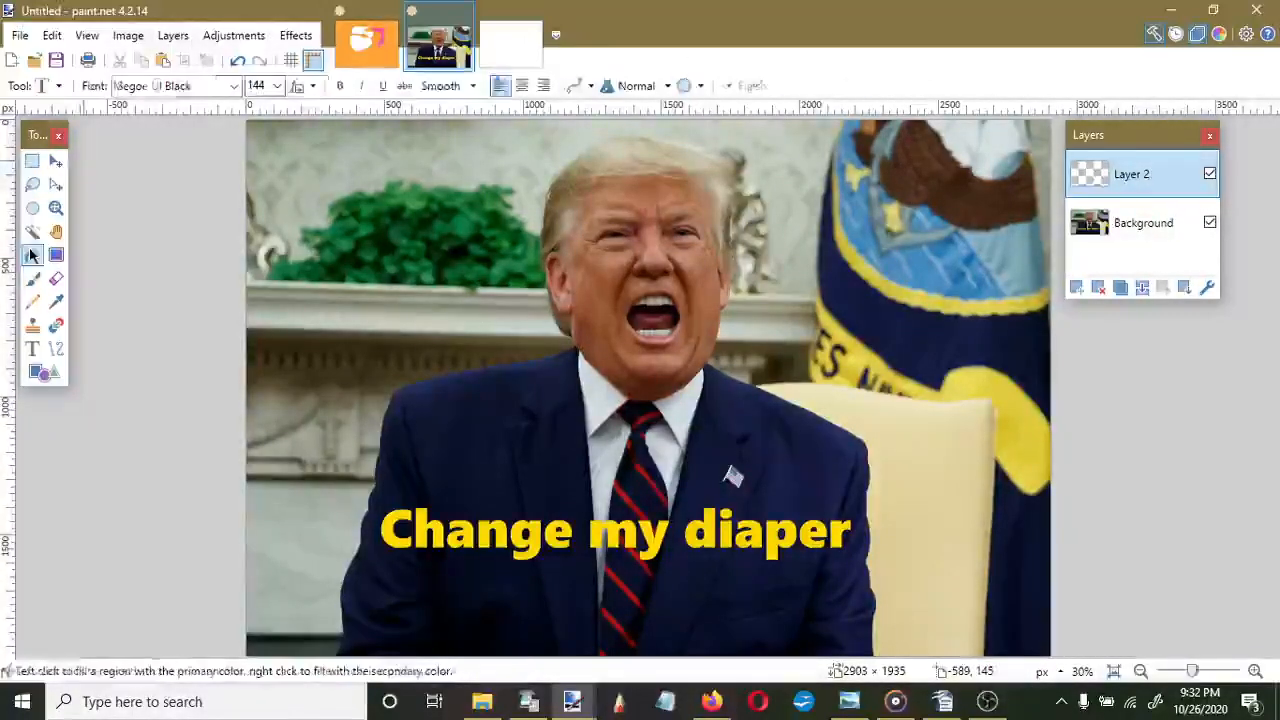
left_click(1219, 34)
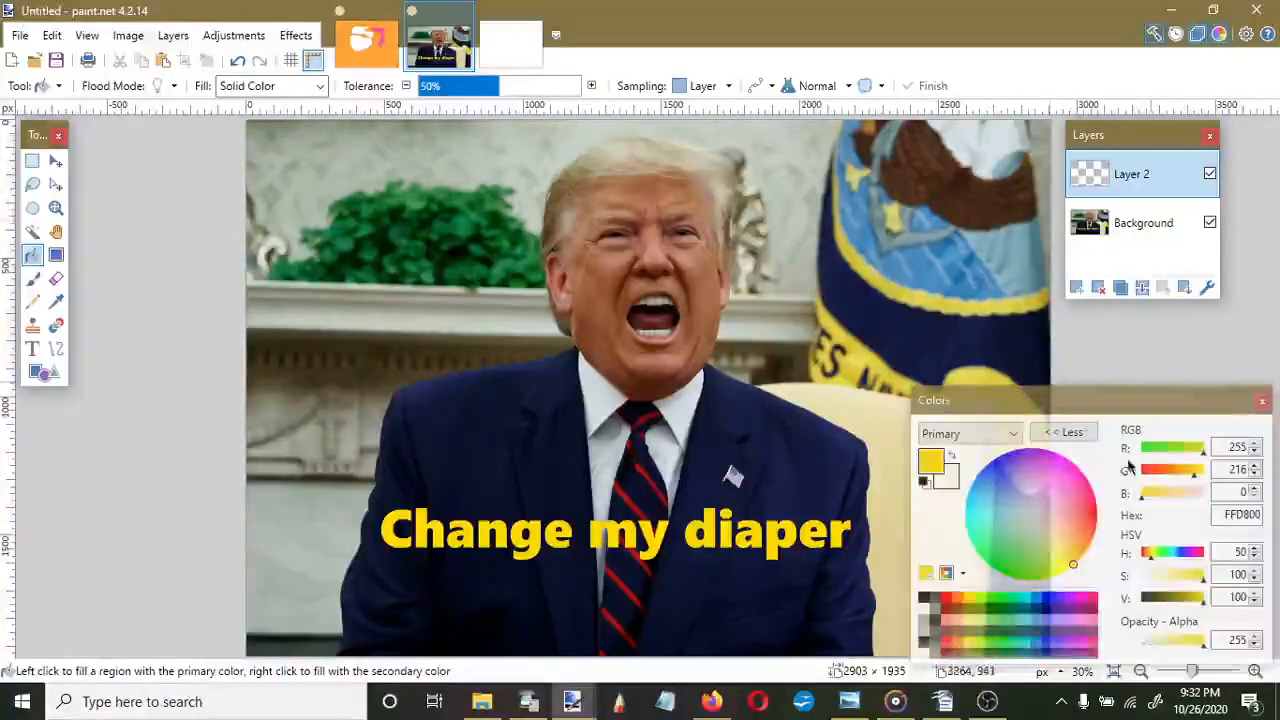
left_click(729, 305)
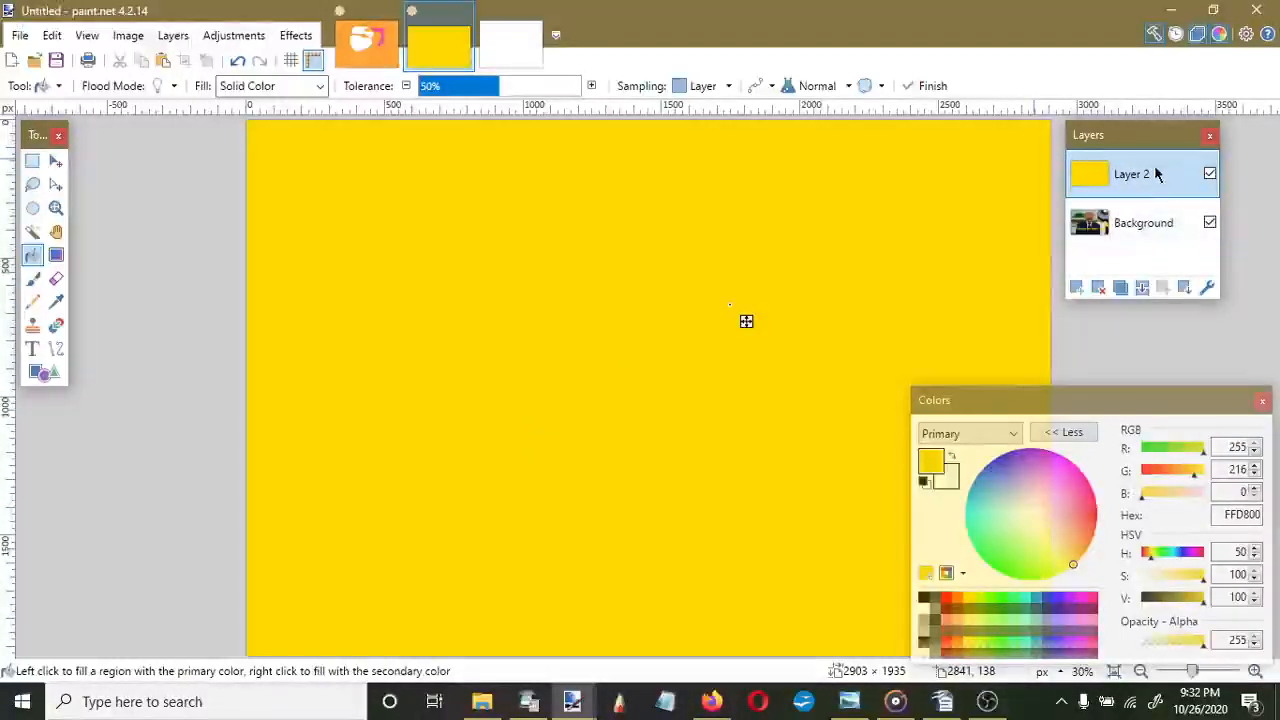
left_click(1097, 290)
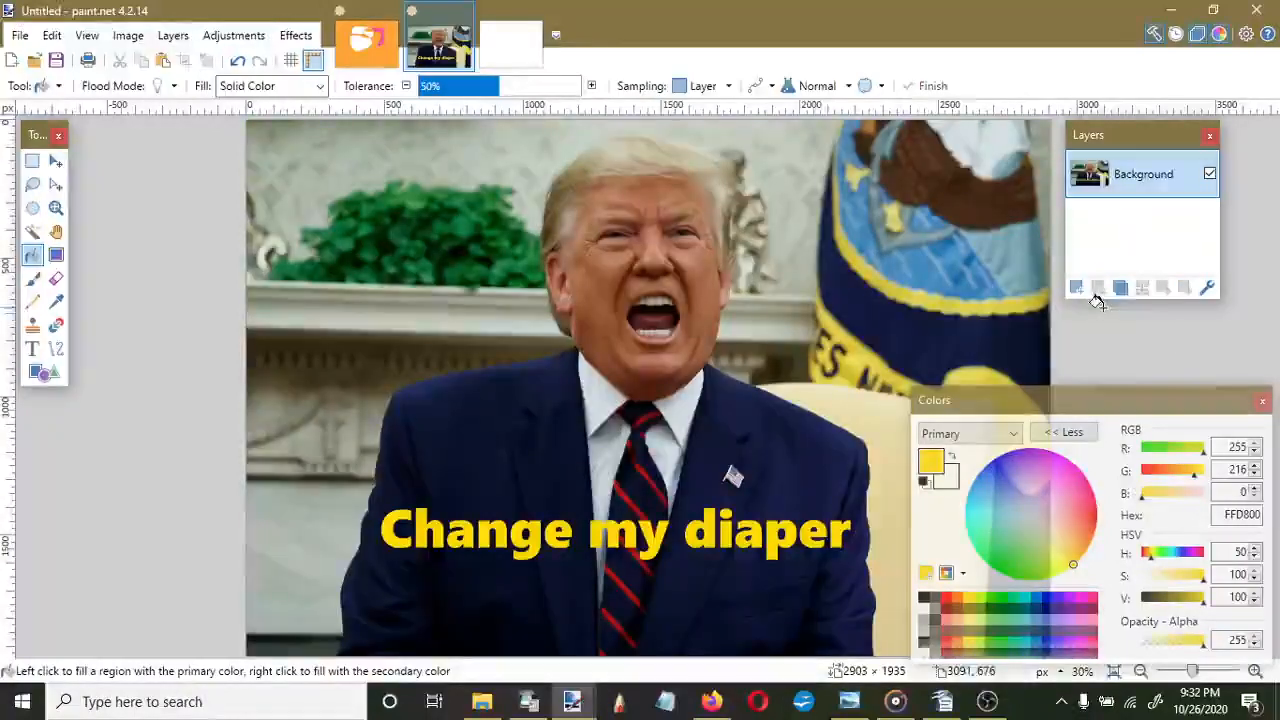
Add two new empty layers above Background
left_click(1078, 290)
left_click(1078, 290)
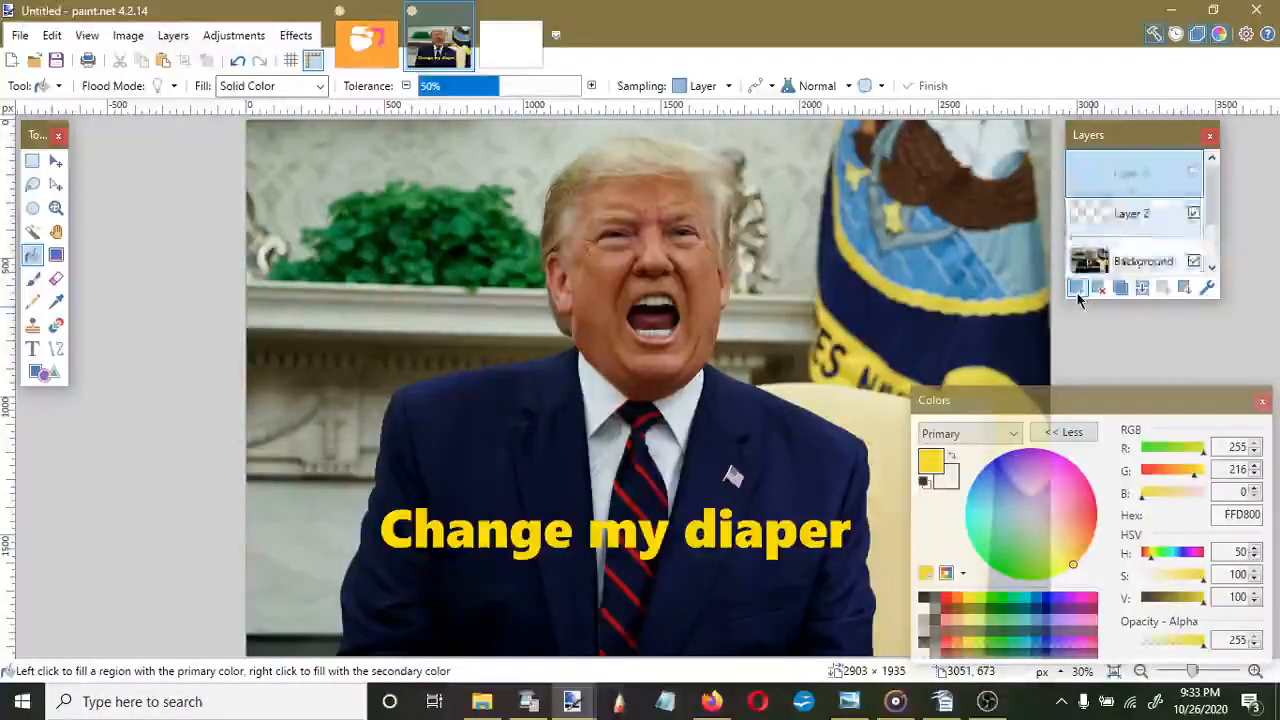
Add a third empty layer on top and merge all three empty layers down into Background
left_click(1078, 290)
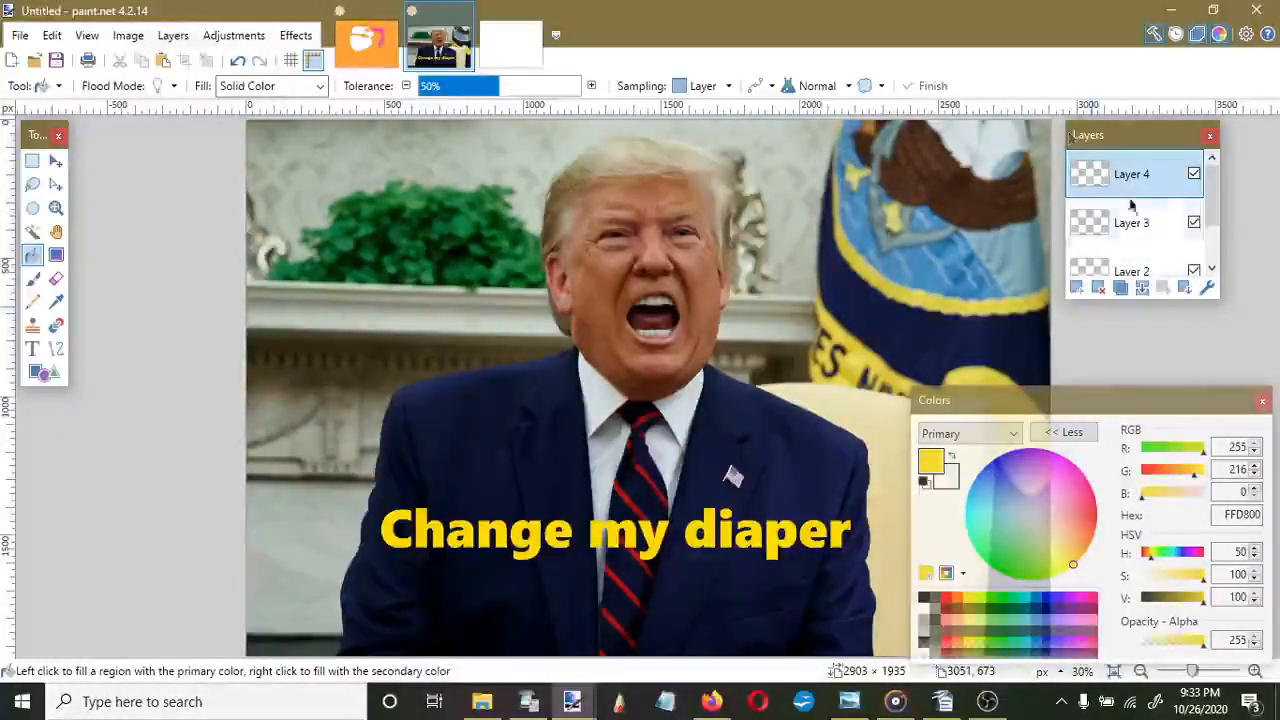
left_click(1142, 290)
left_click(1142, 290)
left_click(1142, 290)
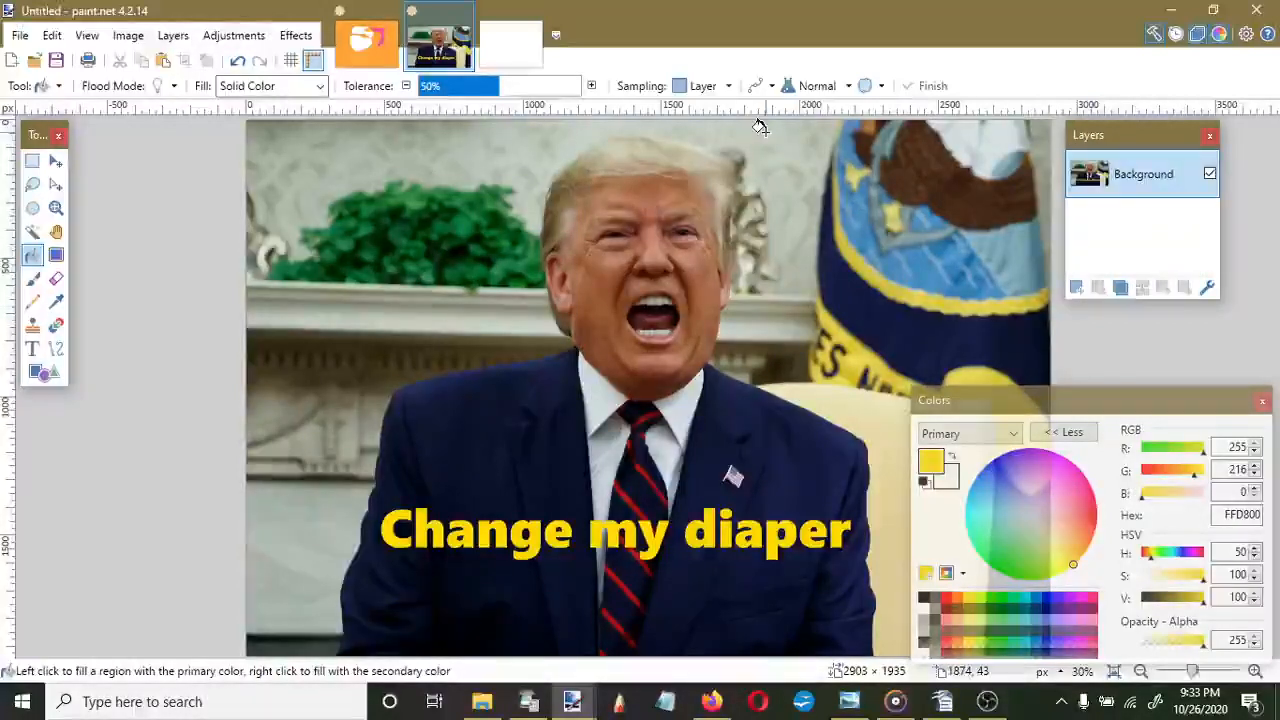
Save the captioned photo as a PNG named donald trump in the Pictures folder, accepting the default save configuration
left_click(16, 37)
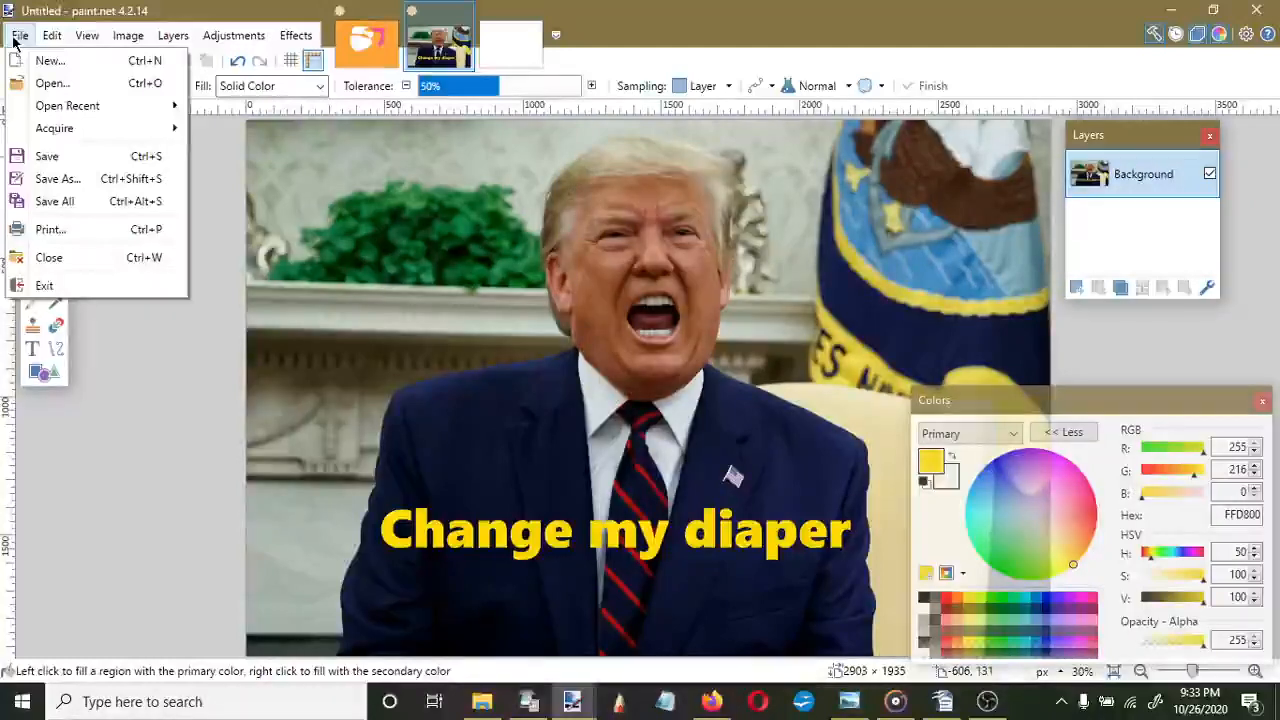
left_click(88, 180)
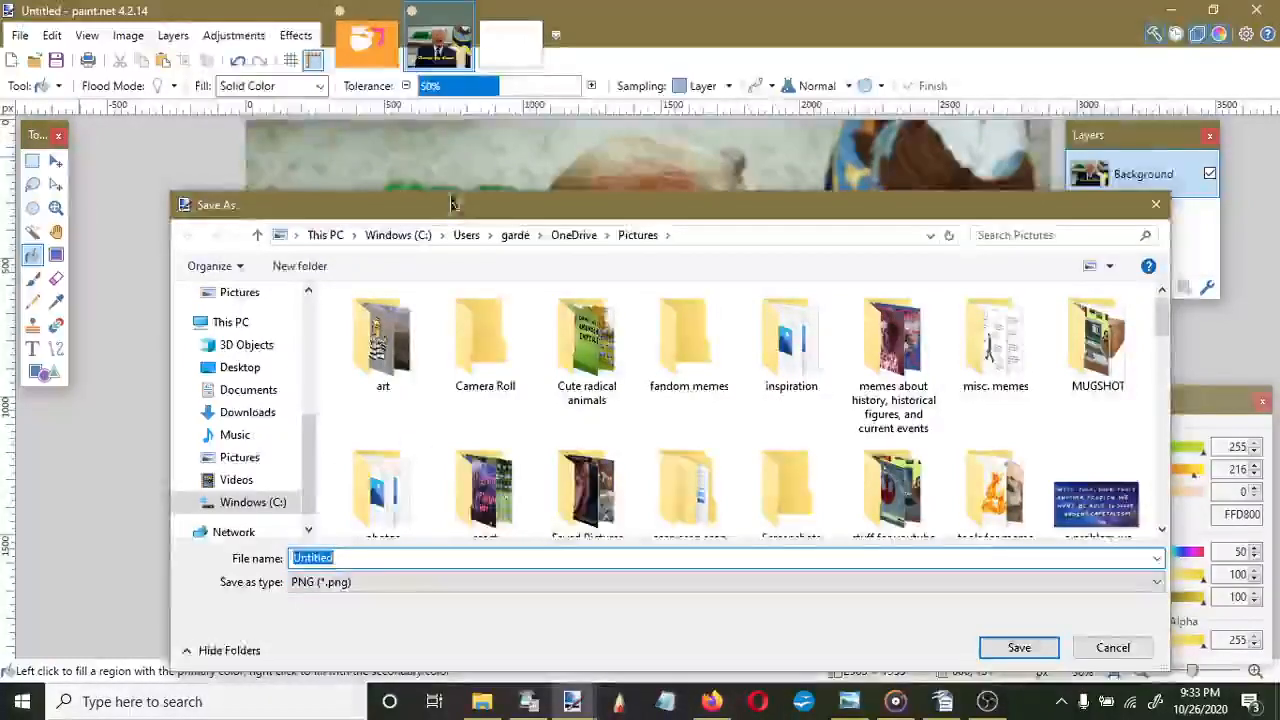
left_click_drag(442, 205, 445, 80)
left_click(349, 435)
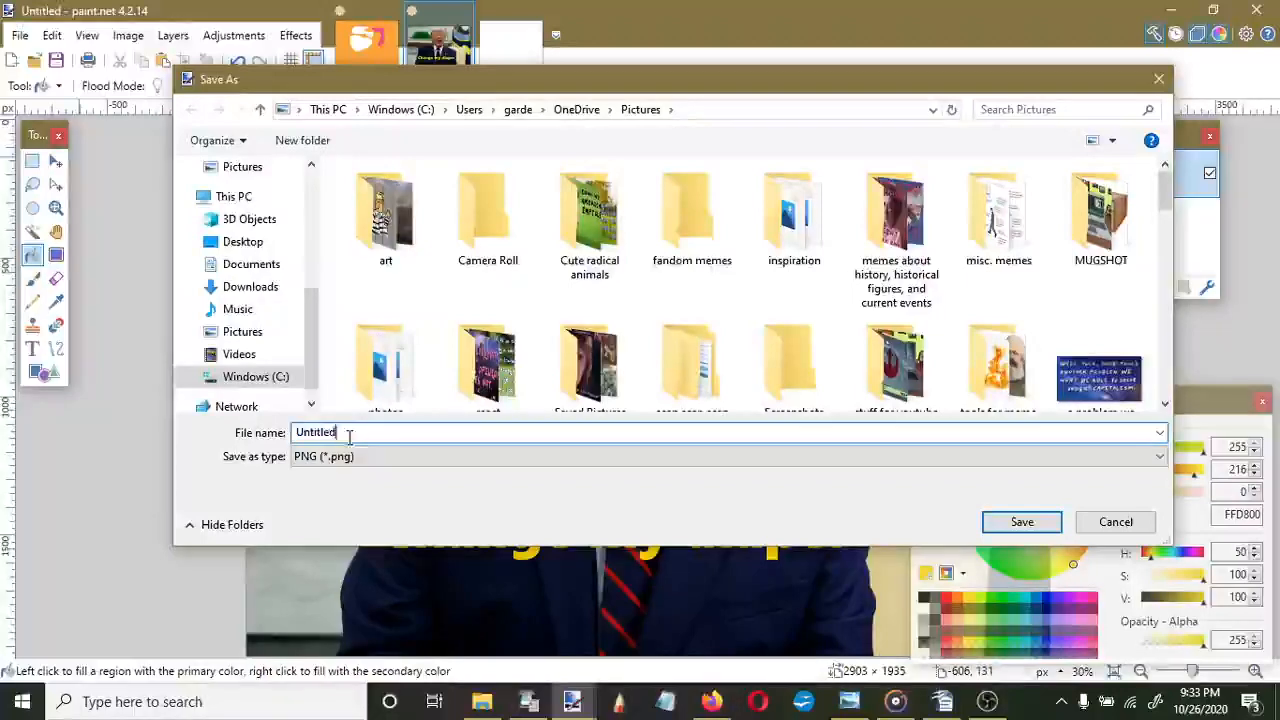
type("donald t")
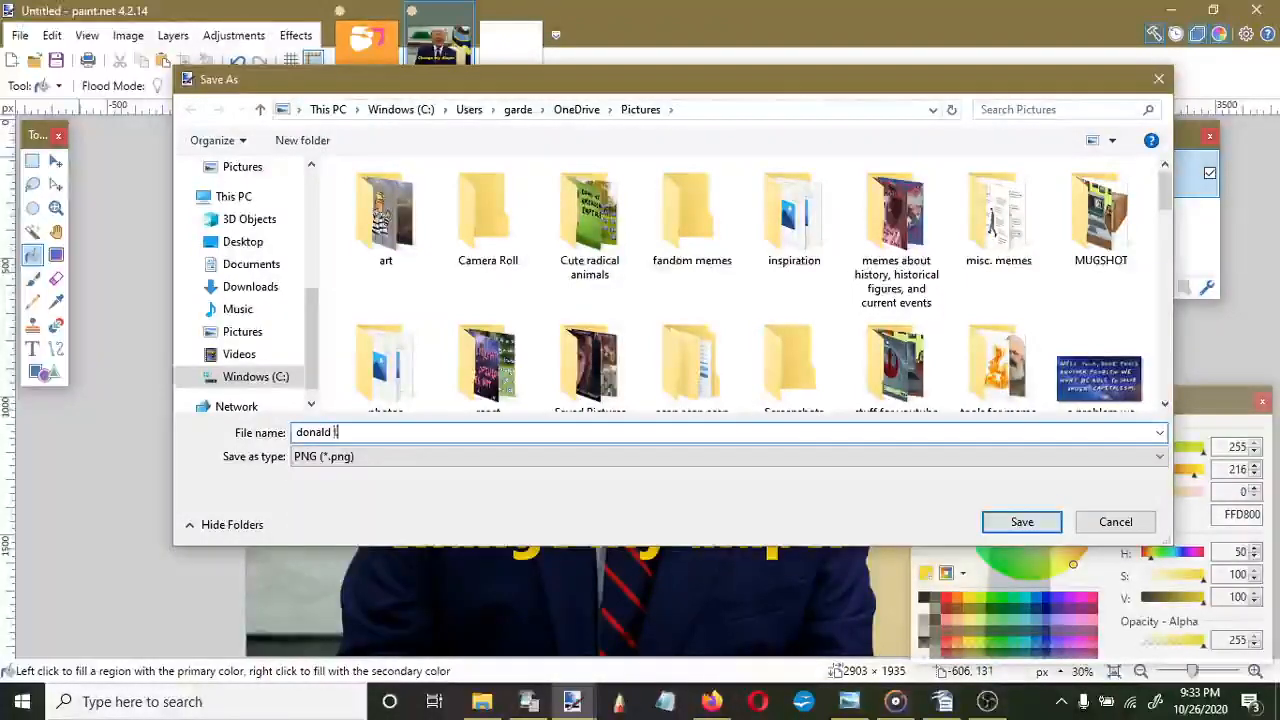
type("rump")
key("Return")
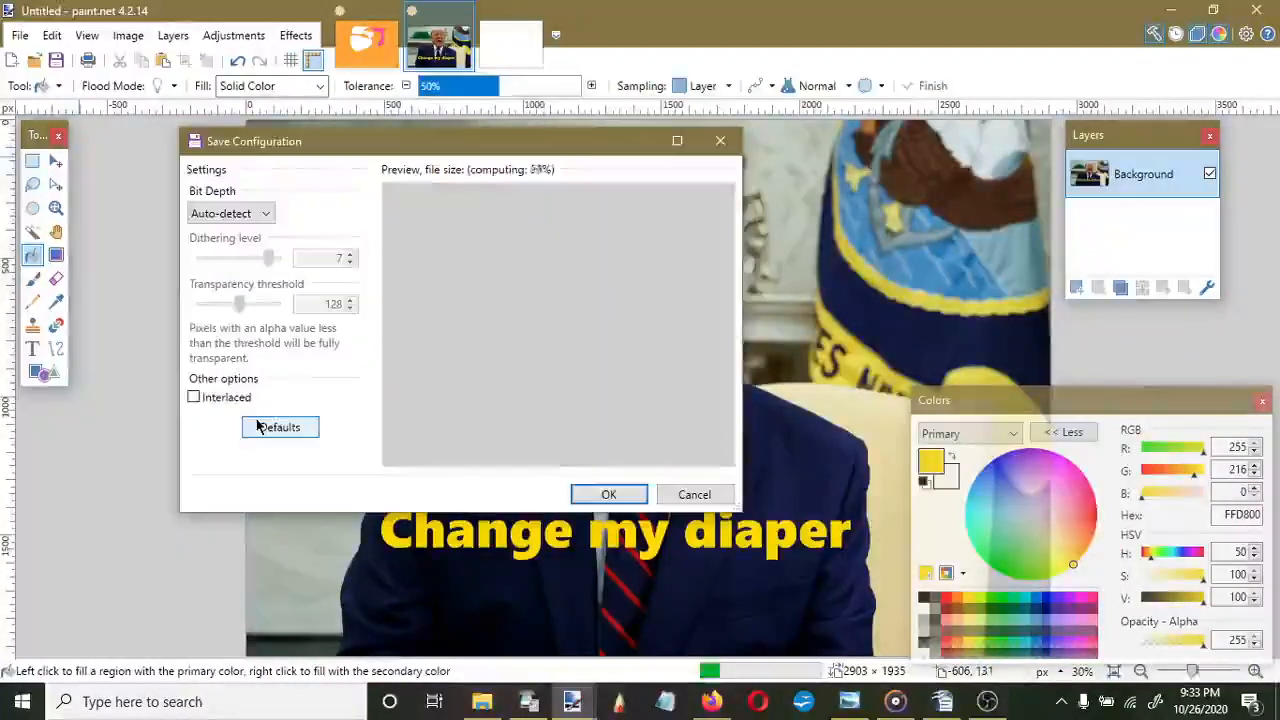
key("Return")
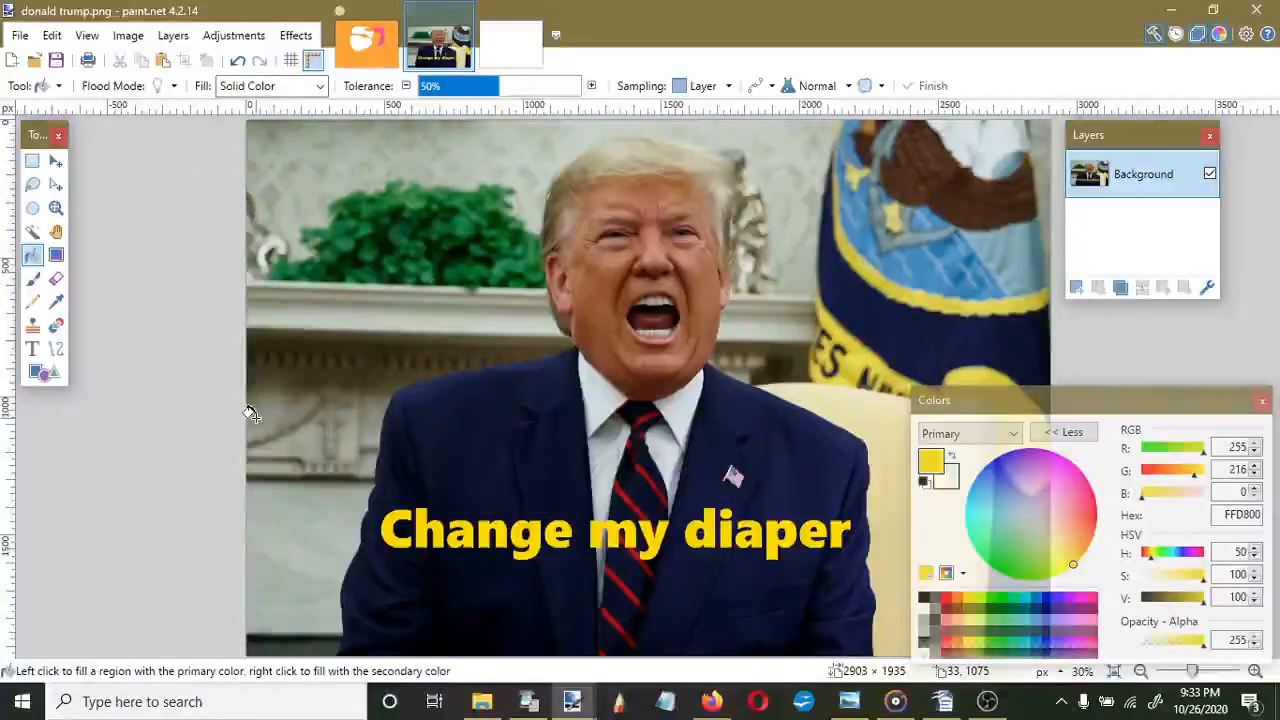
Close the captioned photo, search the Pictures folder for donald, and reopen the donald trump PNG
left_click(466, 10)
left_click(19, 35)
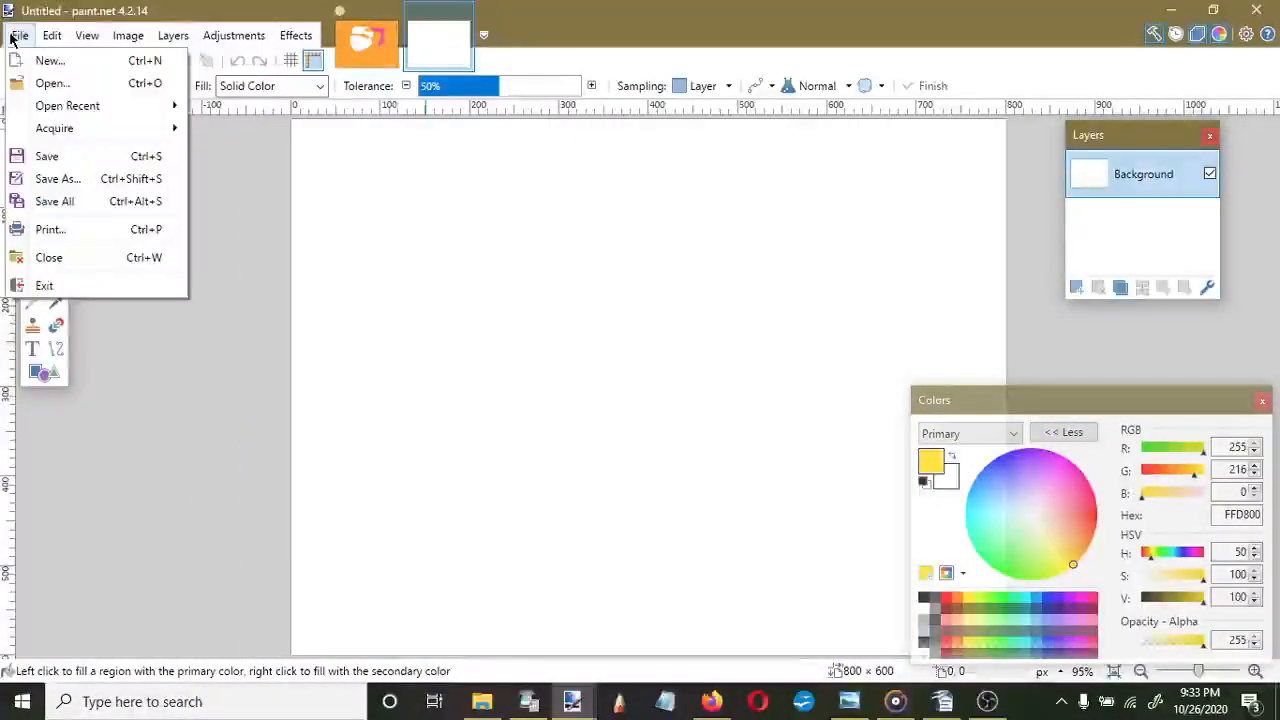
left_click(50, 83)
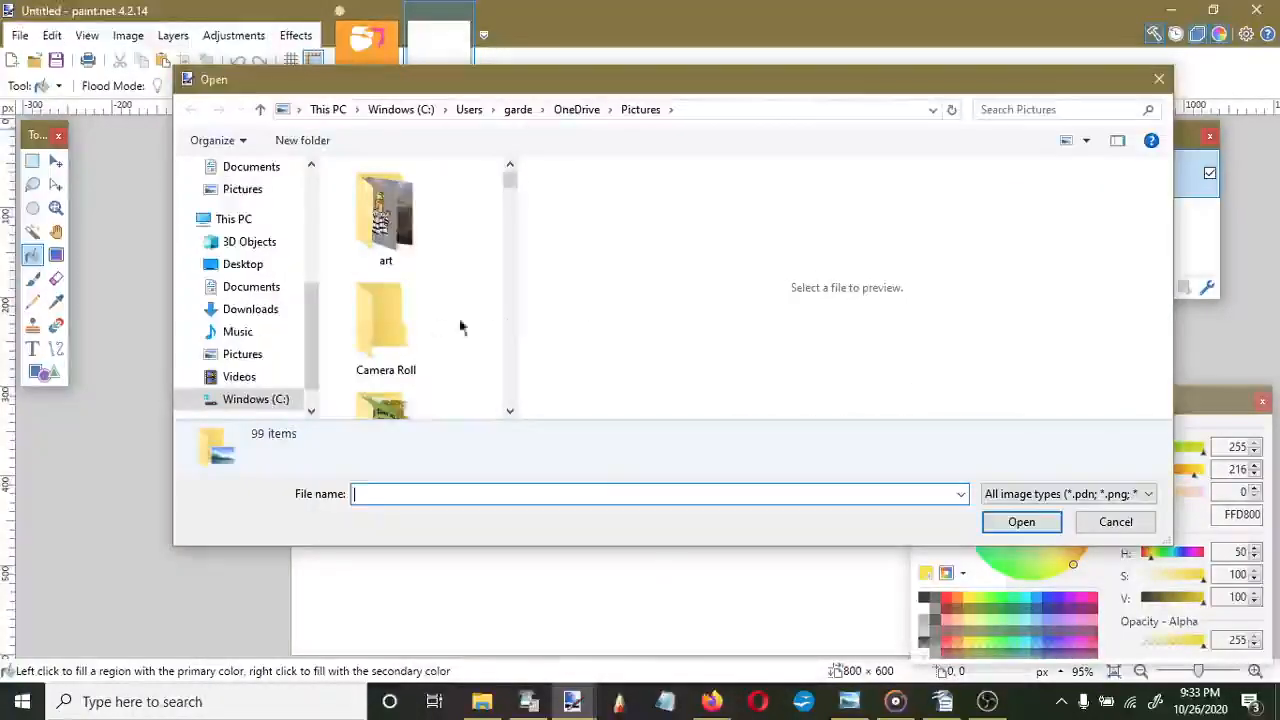
scroll(427, 326, "down", 2)
scroll(427, 326, "down", 3)
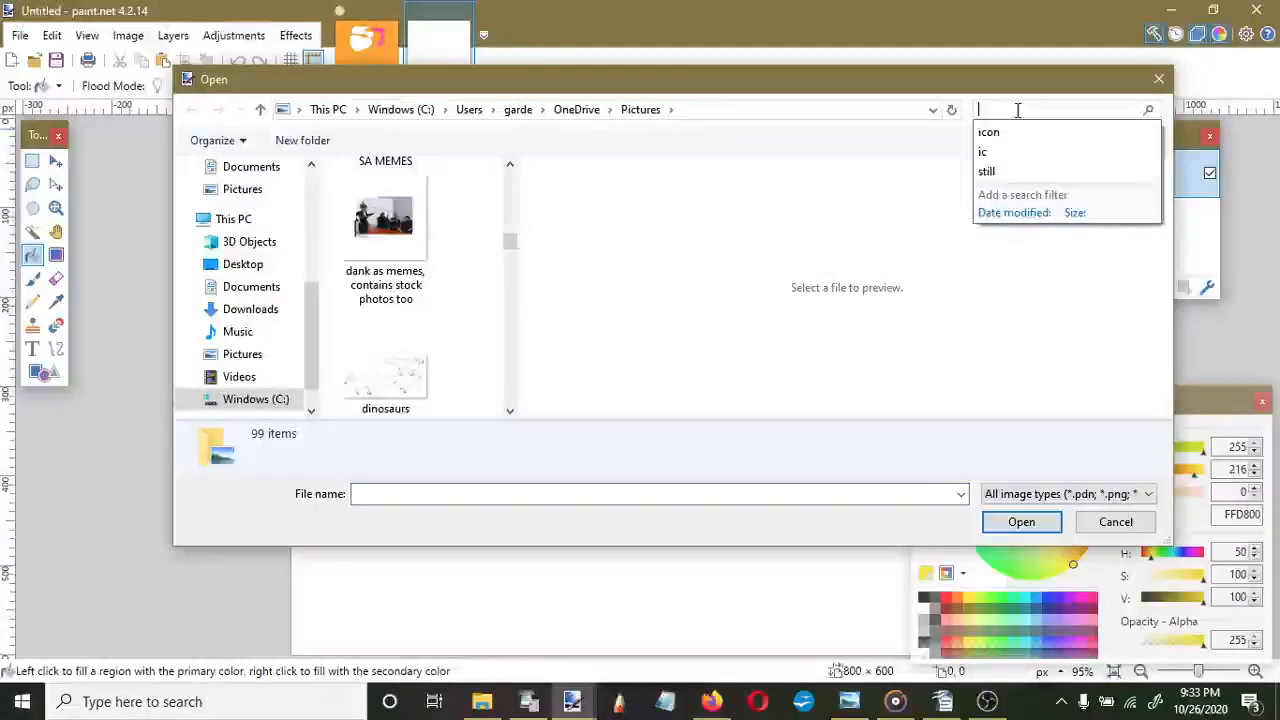
type("donald")
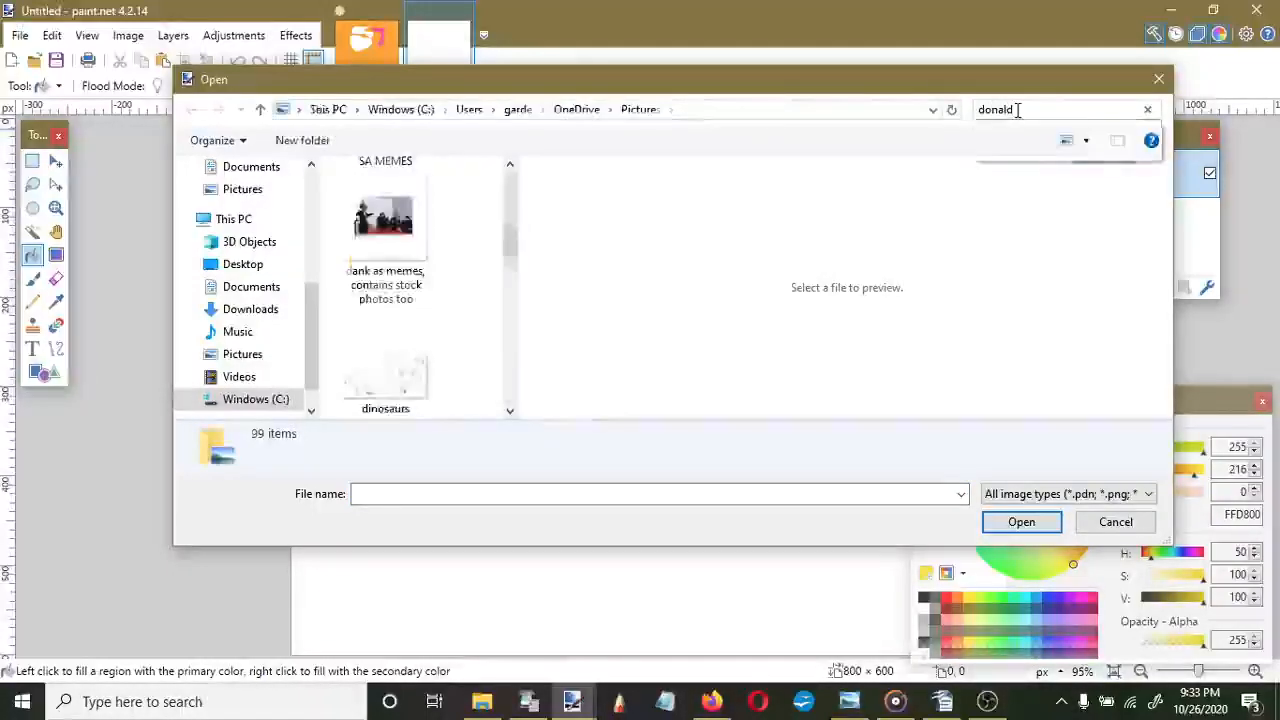
left_click(385, 232)
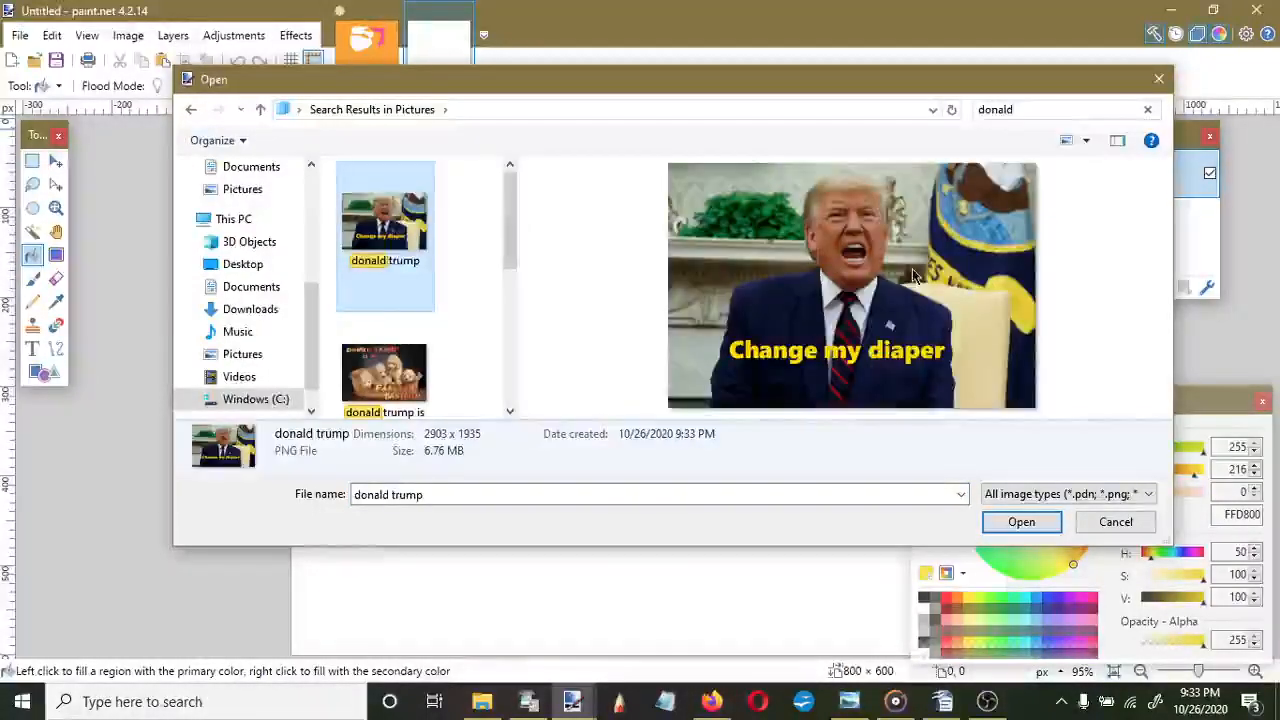
key("Return")
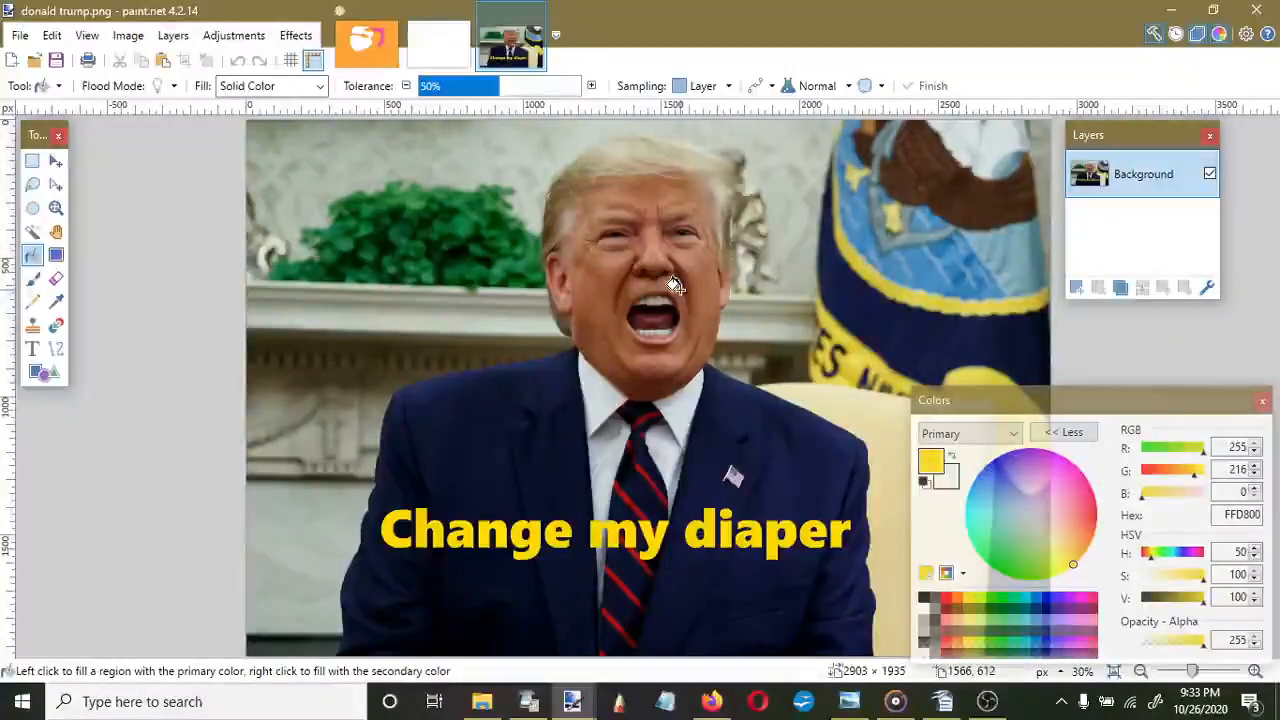